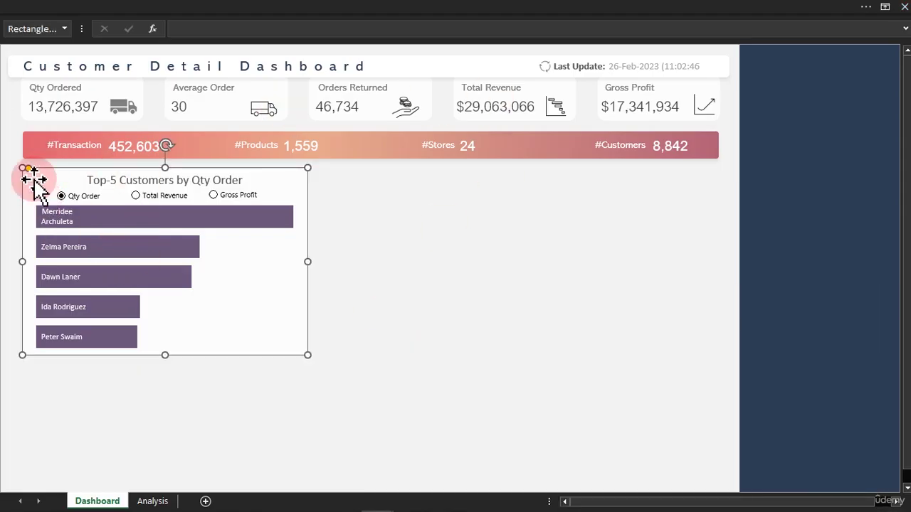
Duplicate the white background card of the Top-5 Customers chart and place the copy directly beside it, level with the original
{"action": "key", "text": "ctrl+c"}
{"action": "key", "text": "ctrl+v"}
{"action": "left_click_drag", "start_coordinate": [154, 232], "coordinate": [422, 227]}
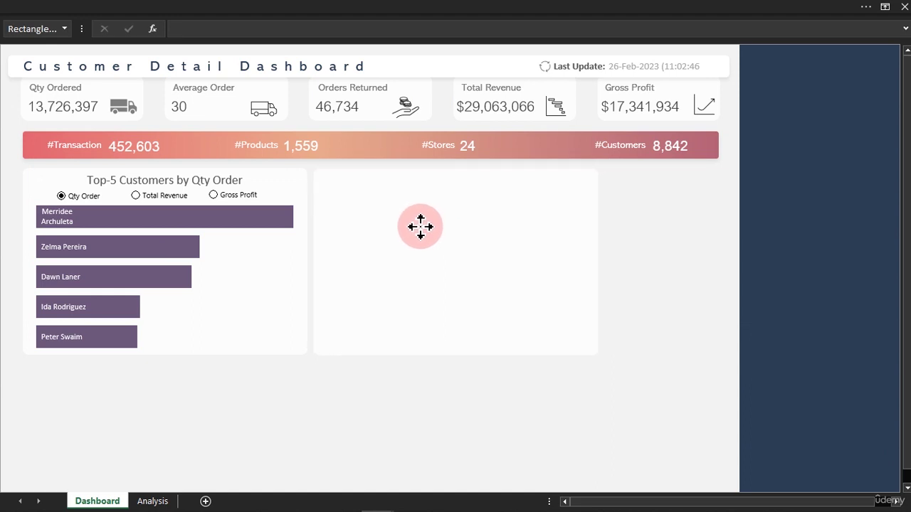
Set the width of the copied background card to 1.47"
{"action": "left_click", "coordinate": [420, 226]}
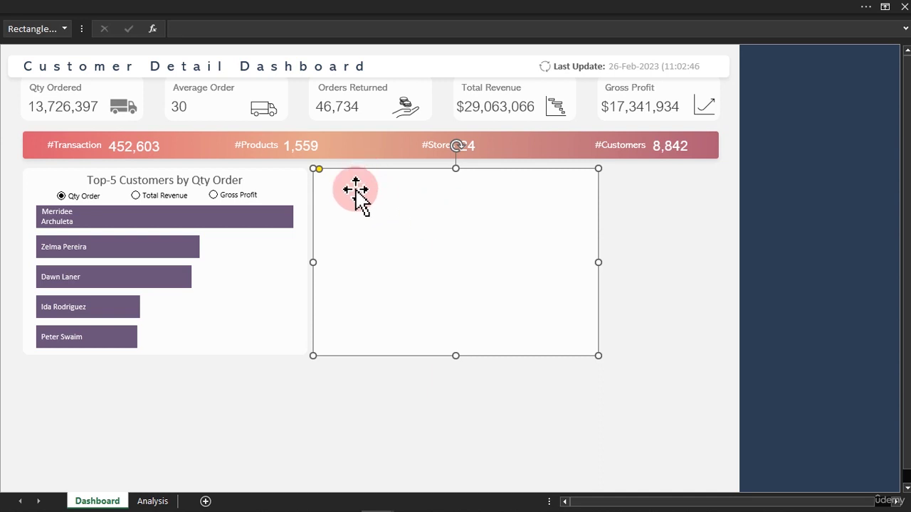
{"action": "left_click", "coordinate": [322, 8]}
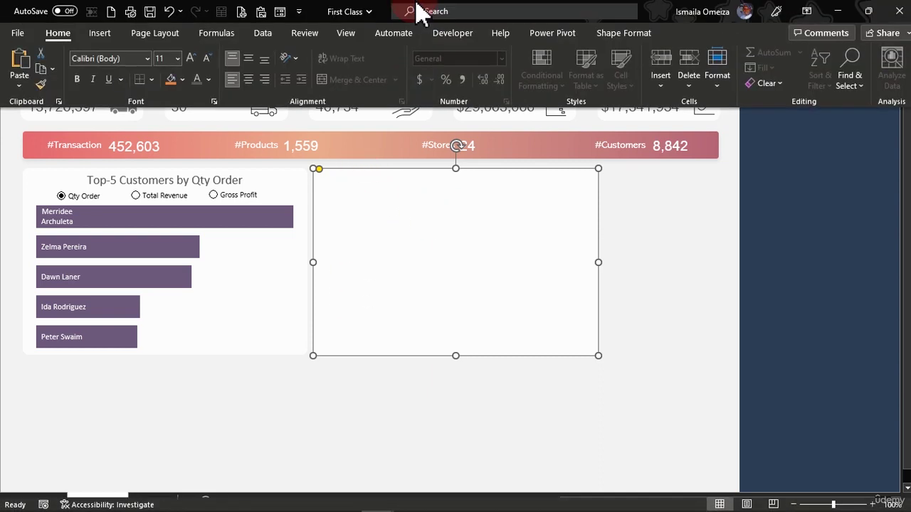
{"action": "left_click", "coordinate": [616, 33]}
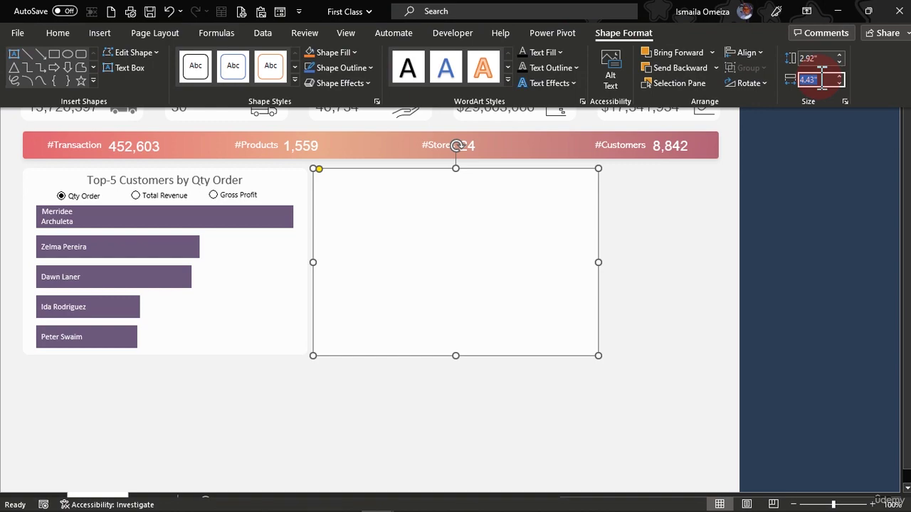
{"action": "type", "text": "1.47"}
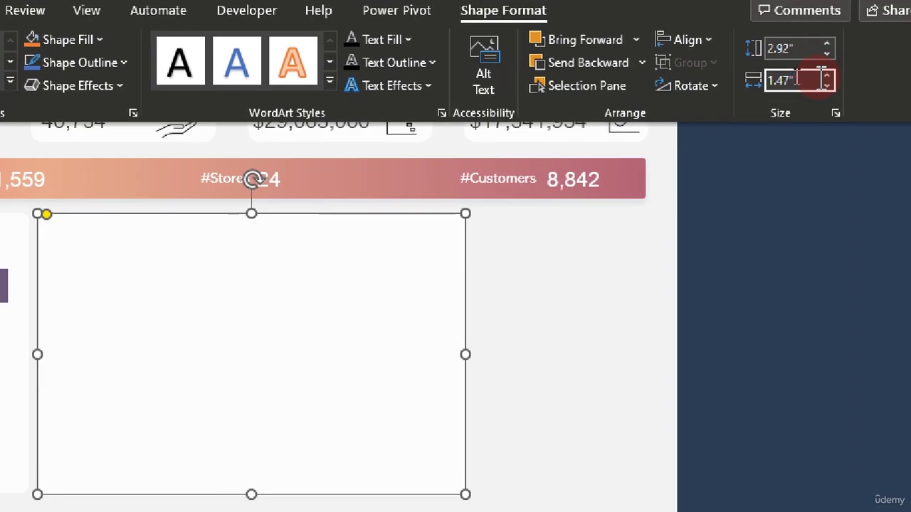
{"action": "key", "text": "Return"}
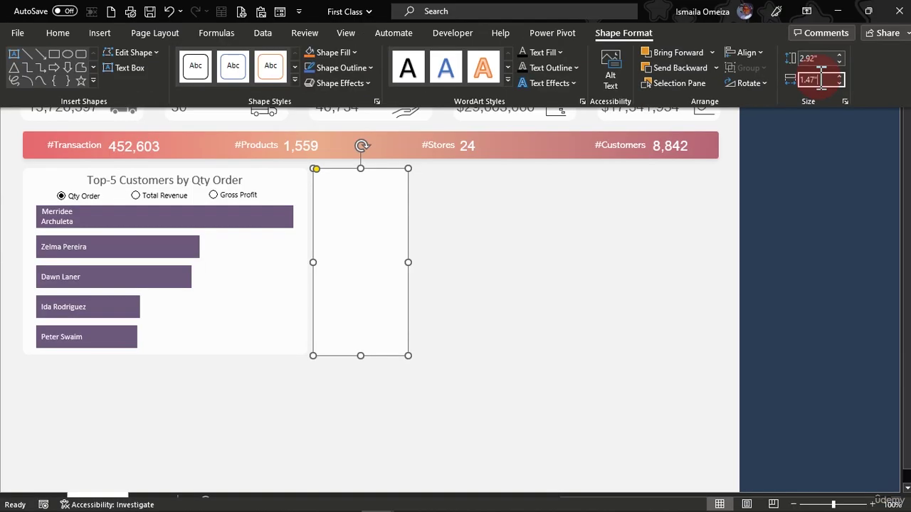
{"action": "left_click", "coordinate": [437, 306]}
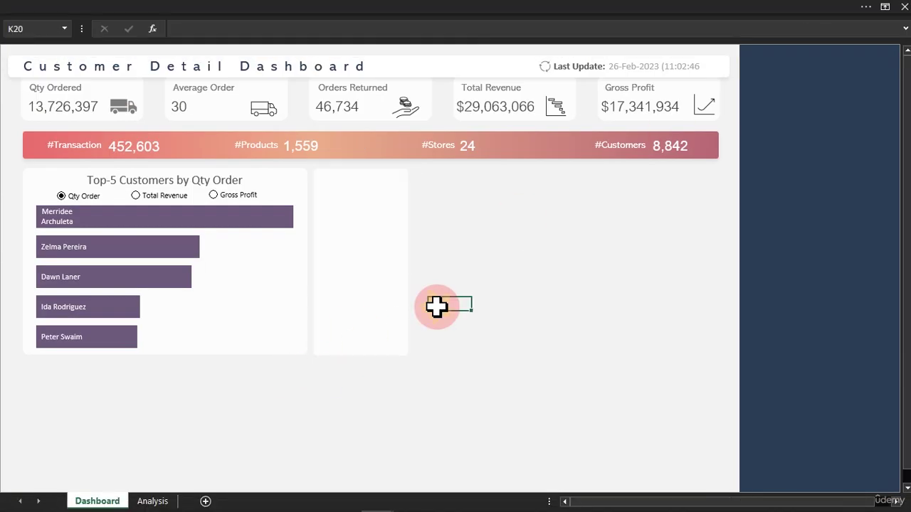
Apply the centred outer shadow preset to the narrow card
{"action": "left_click", "coordinate": [379, 278]}
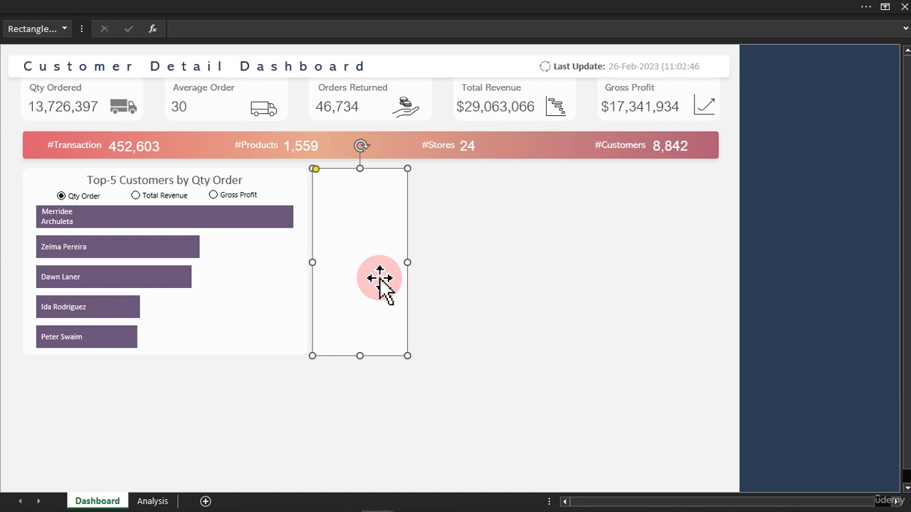
{"action": "left_click", "coordinate": [455, 236]}
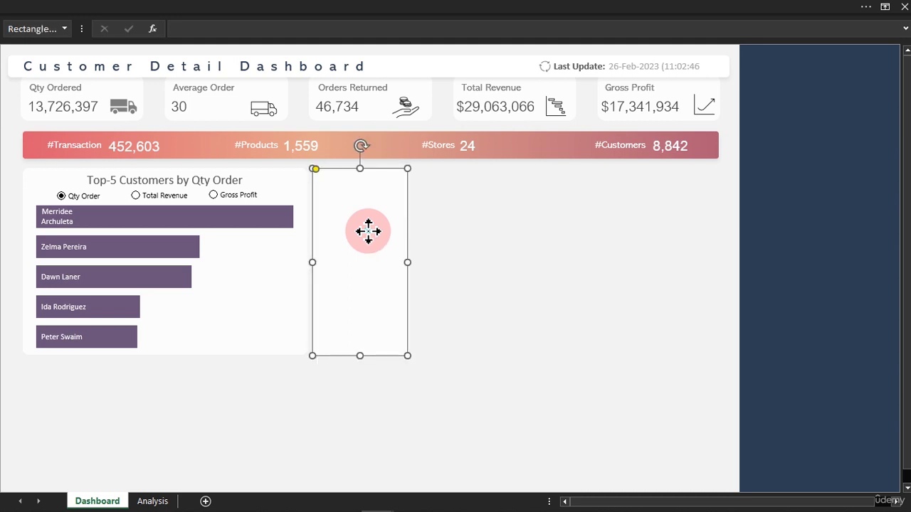
{"action": "right_click", "coordinate": [368, 231]}
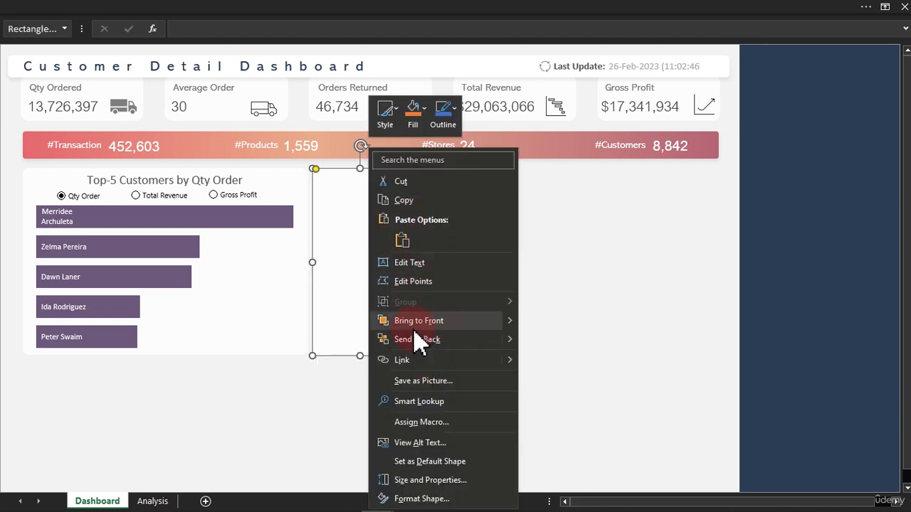
{"action": "left_click", "coordinate": [361, 334]}
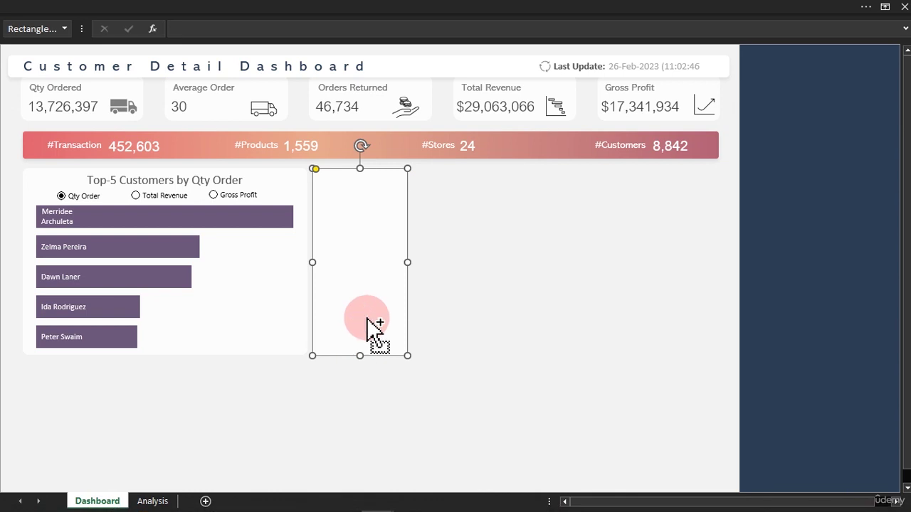
{"action": "left_click", "coordinate": [609, 185]}
{"action": "left_click_drag", "start_coordinate": [626, 141], "coordinate": [554, 117]}
{"action": "left_click", "coordinate": [540, 164]}
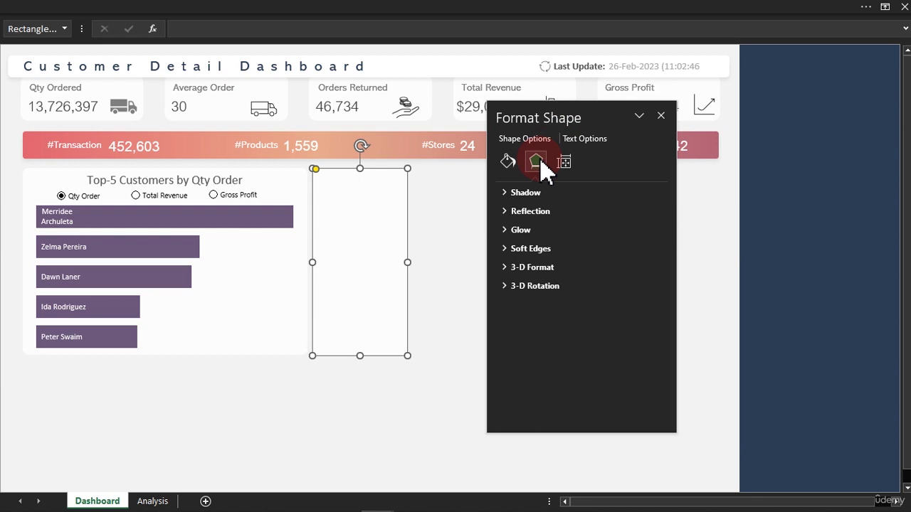
{"action": "left_click", "coordinate": [514, 193]}
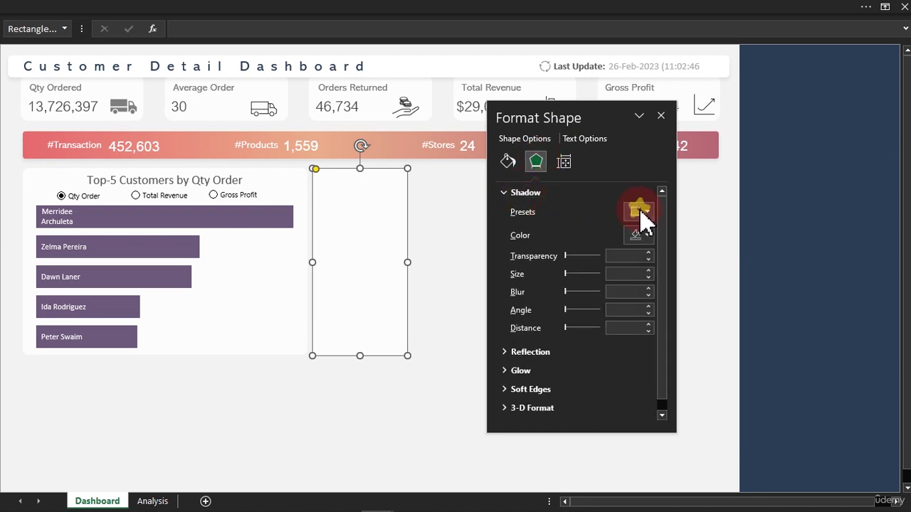
{"action": "left_click", "coordinate": [638, 210]}
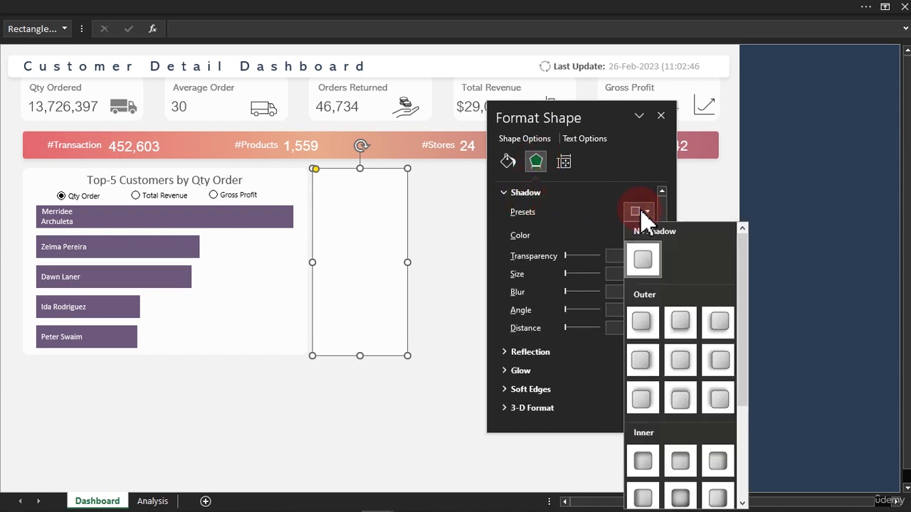
{"action": "left_click", "coordinate": [680, 360]}
{"action": "left_click", "coordinate": [441, 220]}
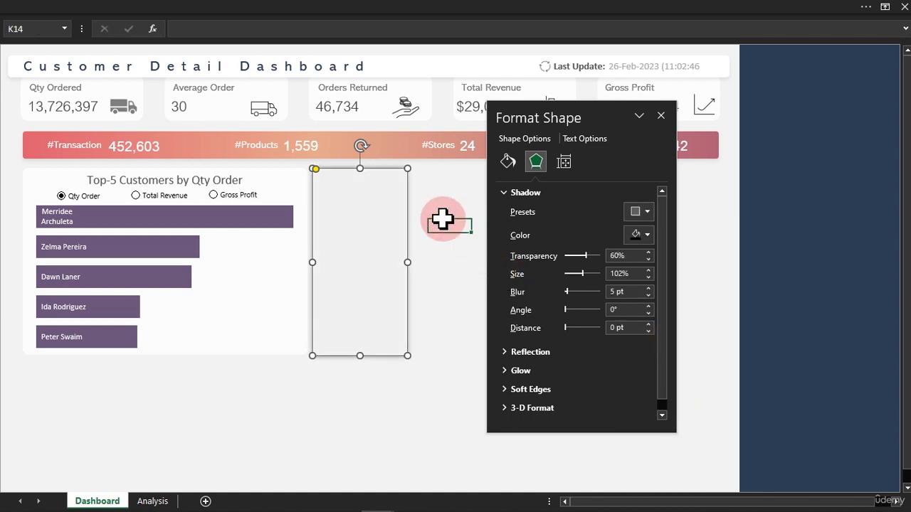
Soften the narrow card's shadow by setting its transparency to 93%, and close the shape formatting options
{"action": "left_click", "coordinate": [358, 239]}
{"action": "left_click_drag", "start_coordinate": [588, 254], "coordinate": [591, 255]}
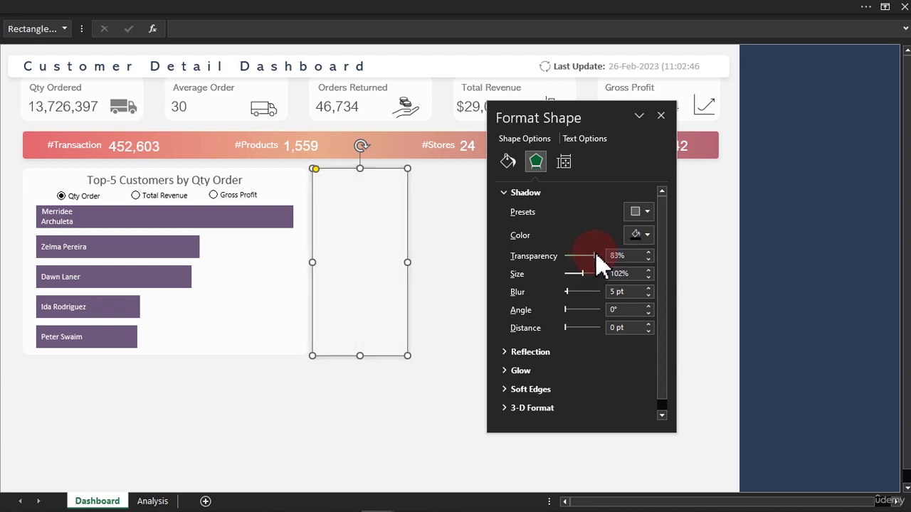
{"action": "left_click", "coordinate": [445, 223]}
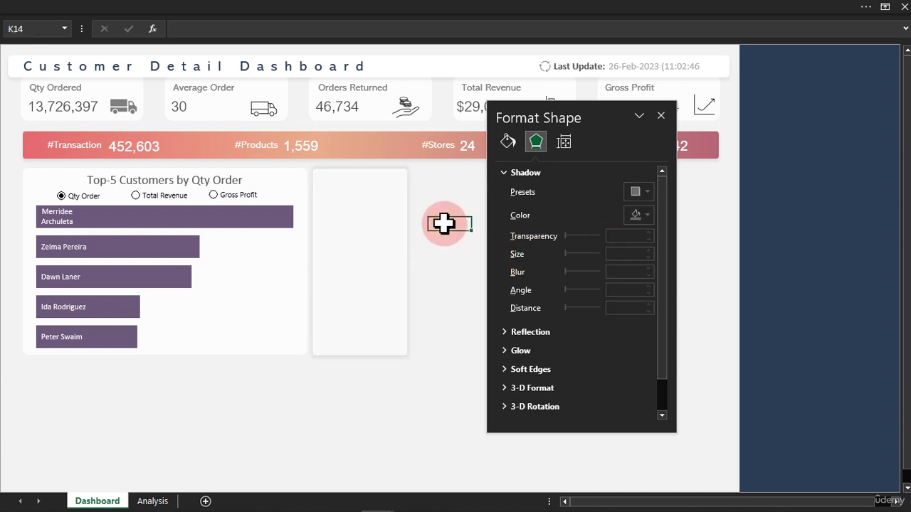
{"action": "left_click", "coordinate": [362, 248]}
{"action": "left_click_drag", "start_coordinate": [596, 255], "coordinate": [599, 260]}
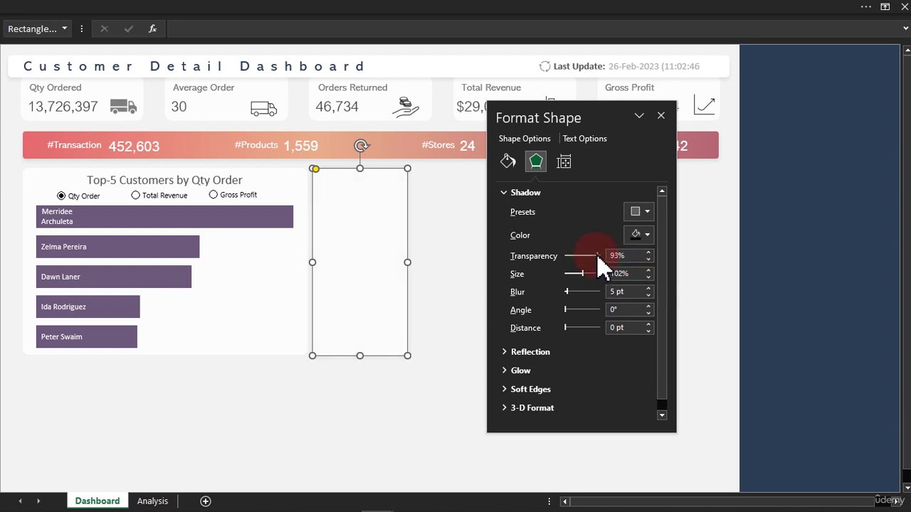
{"action": "left_click", "coordinate": [446, 224]}
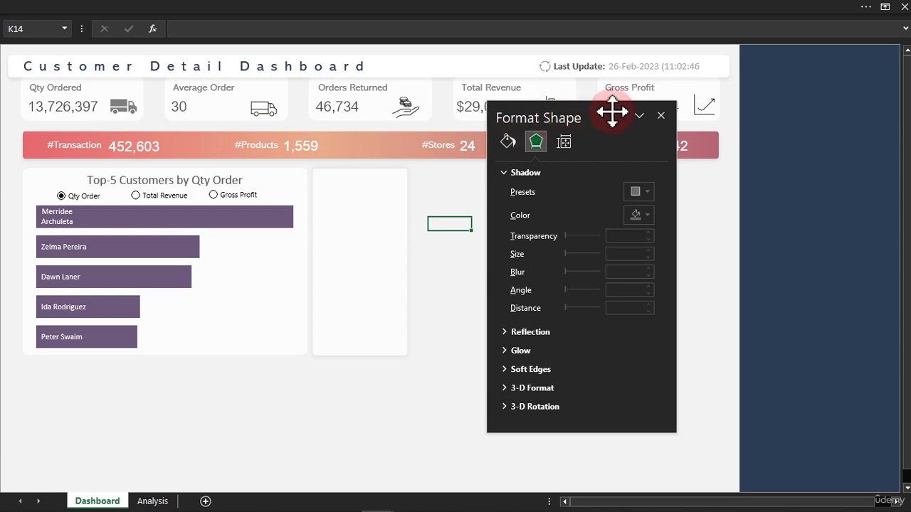
{"action": "left_click", "coordinate": [660, 116]}
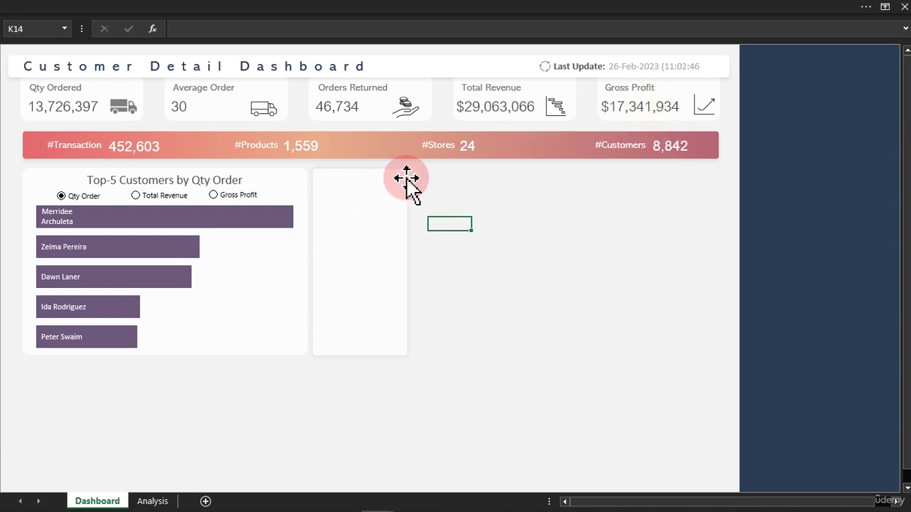
Duplicate the Top-5 Customers title text box over the narrow card and change the copy's text to "Profit by"
{"action": "left_click", "coordinate": [221, 178]}
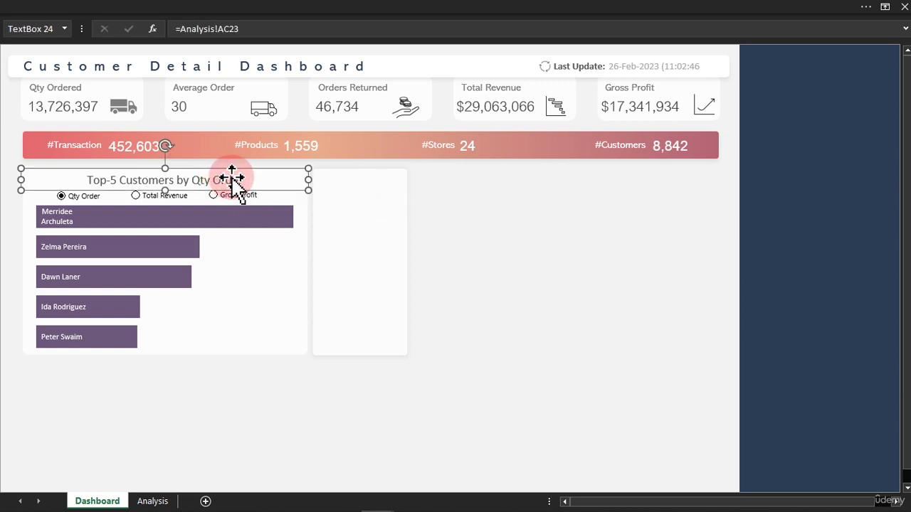
{"action": "left_click_drag", "start_coordinate": [232, 178], "coordinate": [489, 204]}
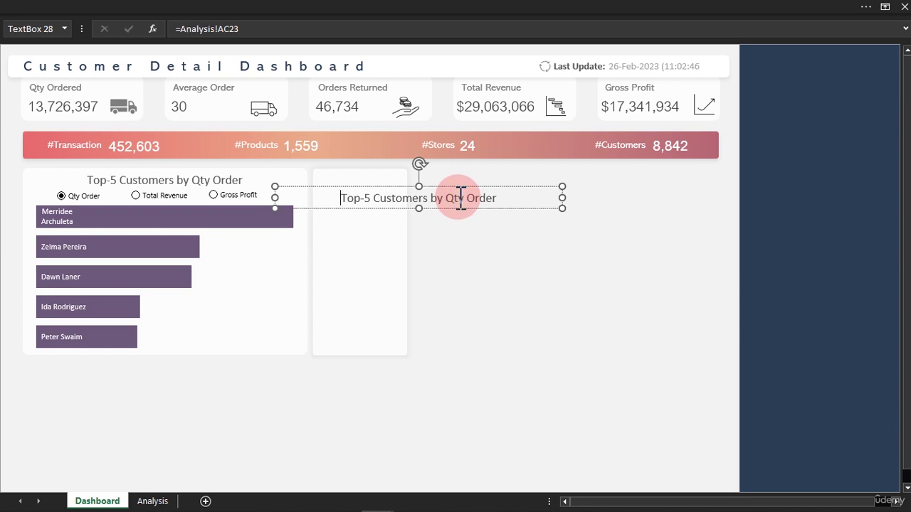
{"action": "triple_click", "coordinate": [461, 199]}
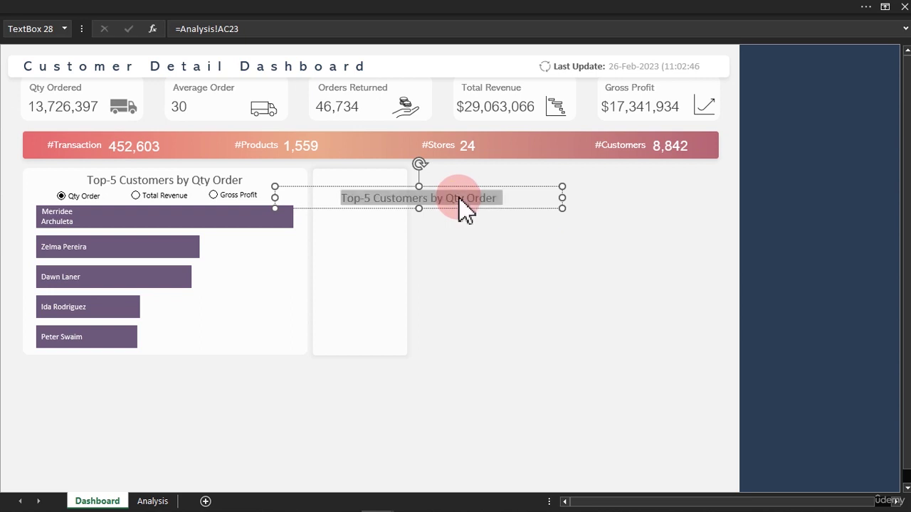
{"action": "type", "text": "P"}
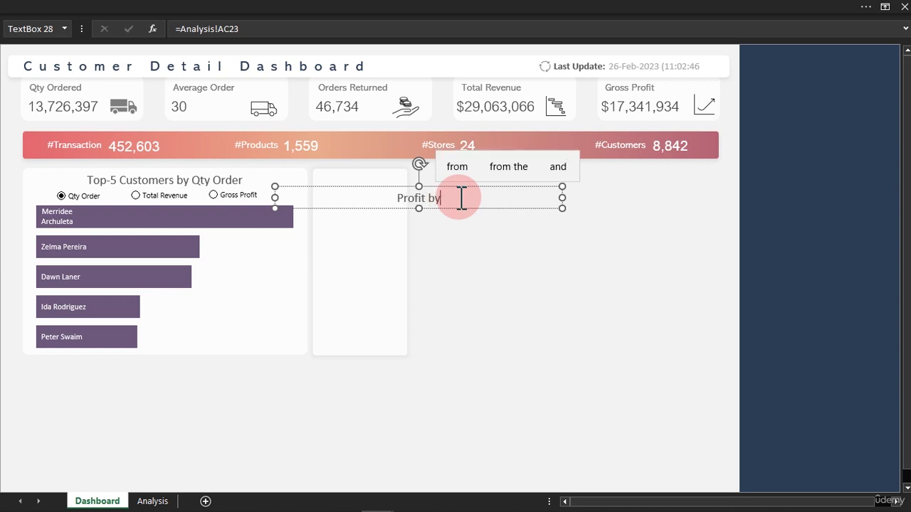
{"action": "type", "text": "rofit by"}
Shrink the "Profit by" text box to the narrow card's width and position it at the card's upper edge
{"action": "left_click", "coordinate": [561, 197]}
{"action": "left_click_drag", "start_coordinate": [562, 195], "coordinate": [388, 193]}
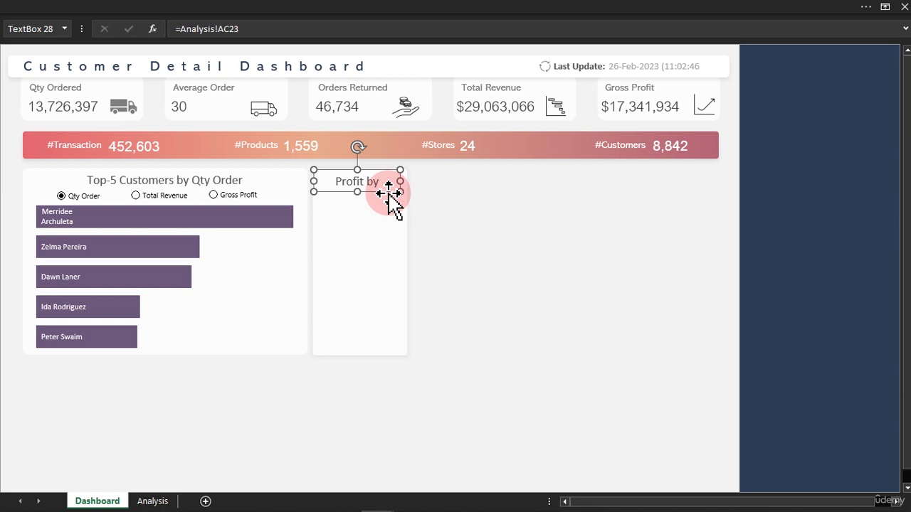
{"action": "left_click", "coordinate": [405, 181]}
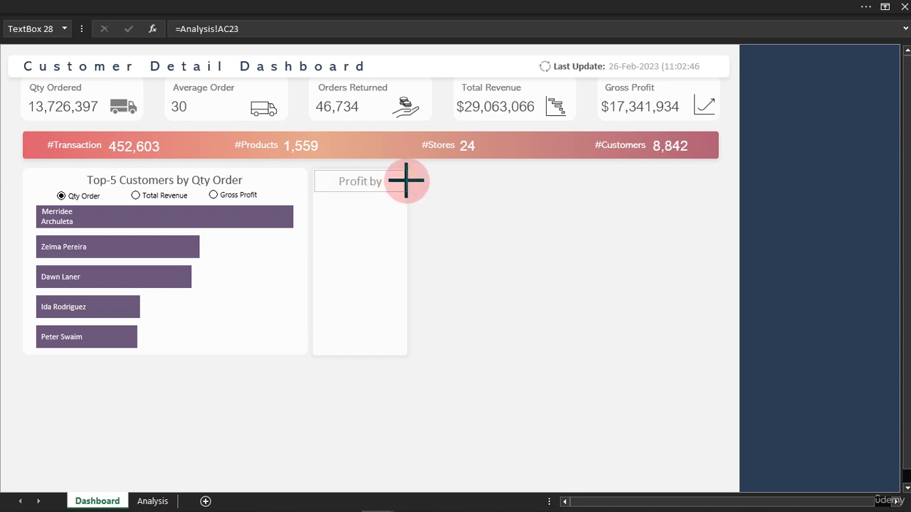
{"action": "left_click", "coordinate": [405, 180]}
Duplicate the "Profit by" text box into the empty area beside the card and change the copy's text to "Customer Age-Group"
{"action": "key", "text": "ctrl+c"}
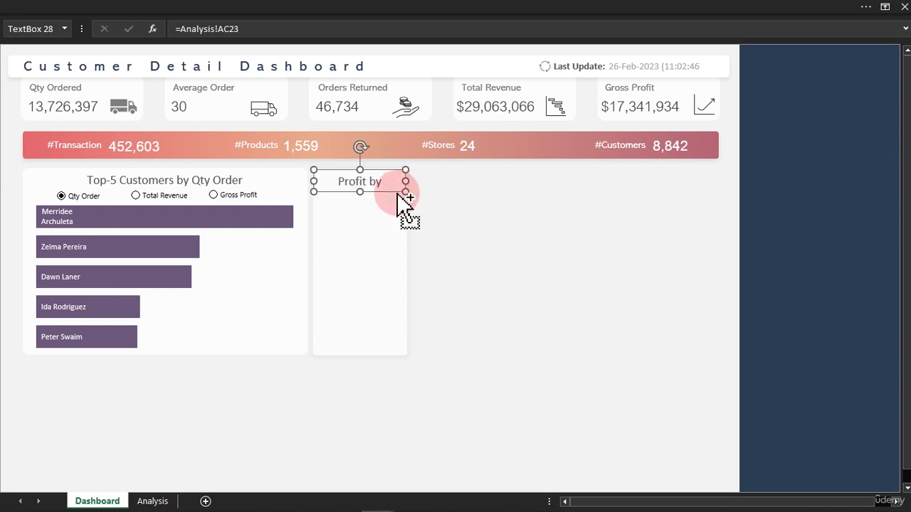
{"action": "key", "text": "ctrl+v"}
{"action": "left_click_drag", "start_coordinate": [636, 189], "coordinate": [486, 265]}
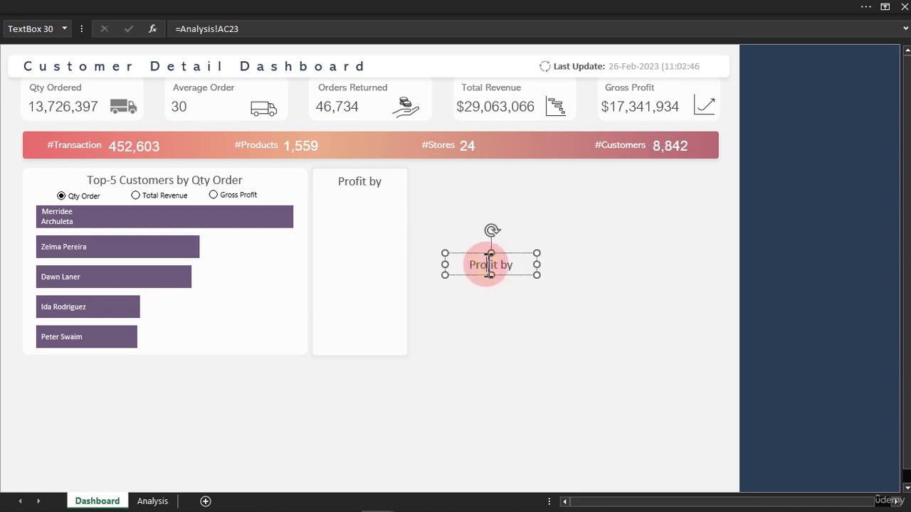
{"action": "triple_click", "coordinate": [489, 265]}
{"action": "key", "text": "Delete"}
{"action": "type", "text": "ge-Gu"}
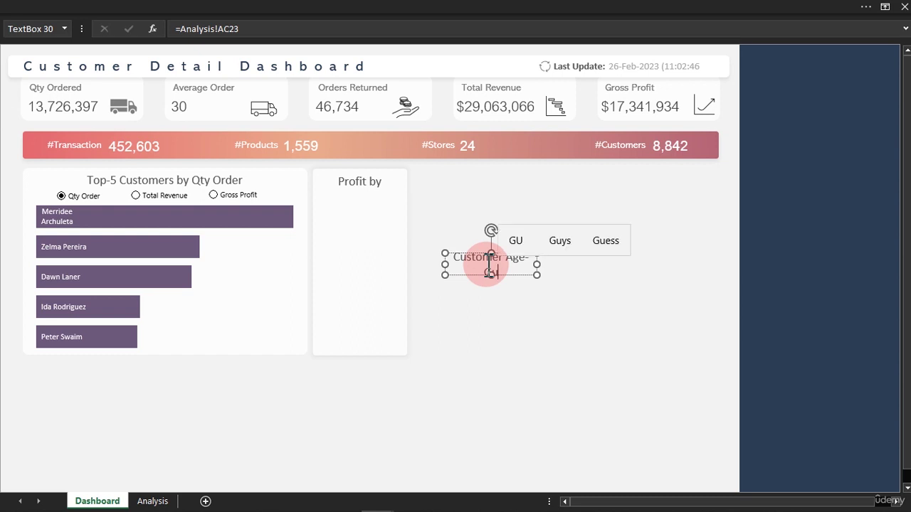
{"action": "key", "text": "BackSpace"}
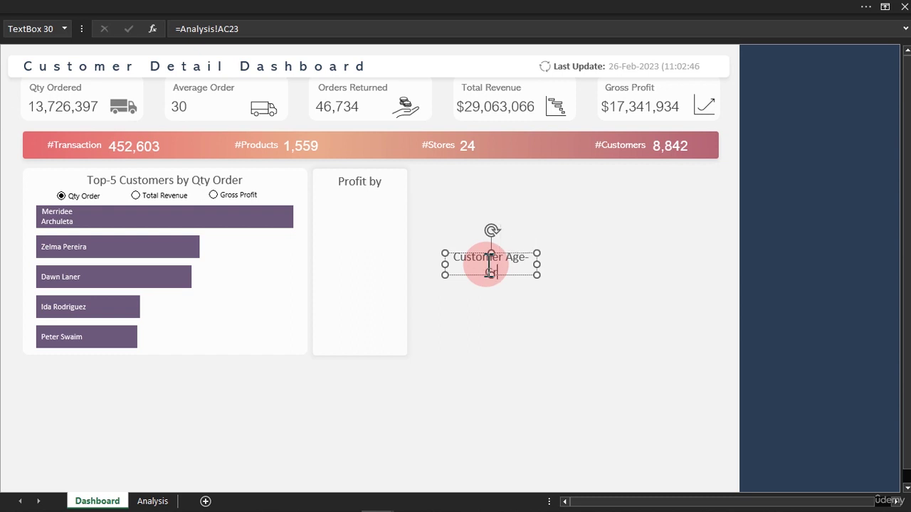
{"action": "type", "text": "roup"}
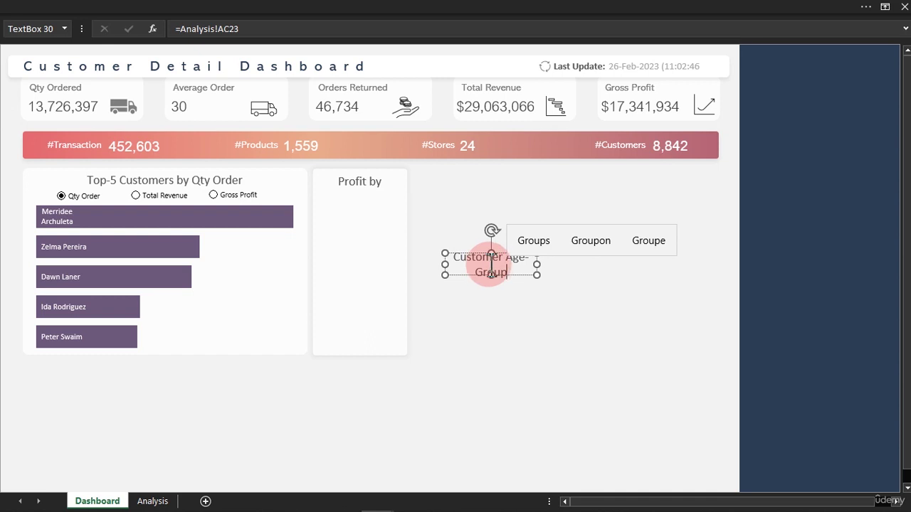
Format the "Customer Age-Group" text box with font size 10 and a darker grey font color
{"action": "left_click", "coordinate": [513, 275]}
{"action": "left_click", "coordinate": [158, 4]}
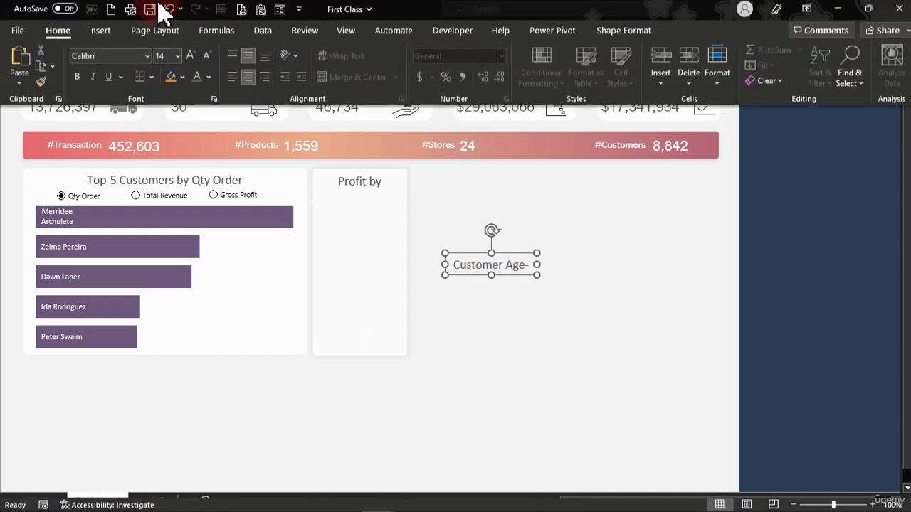
{"action": "left_click", "coordinate": [191, 59]}
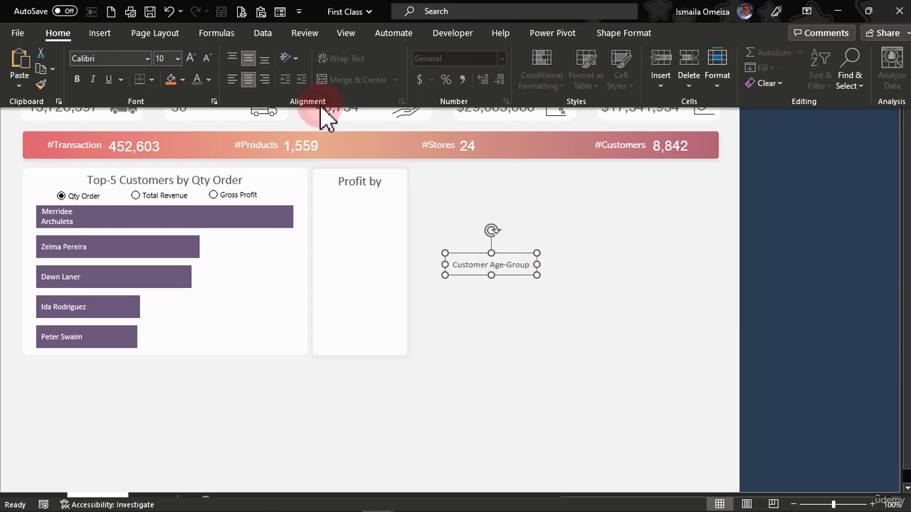
{"action": "left_click", "coordinate": [208, 79]}
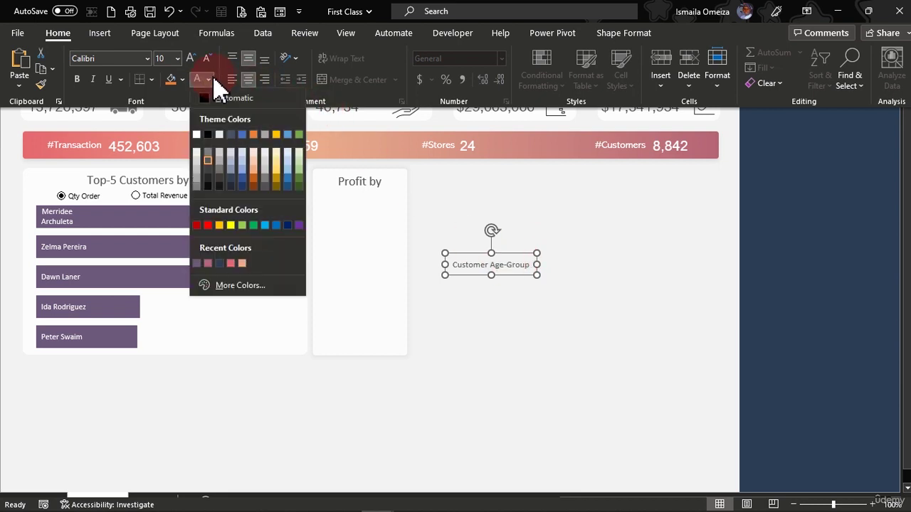
{"action": "left_click", "coordinate": [208, 168]}
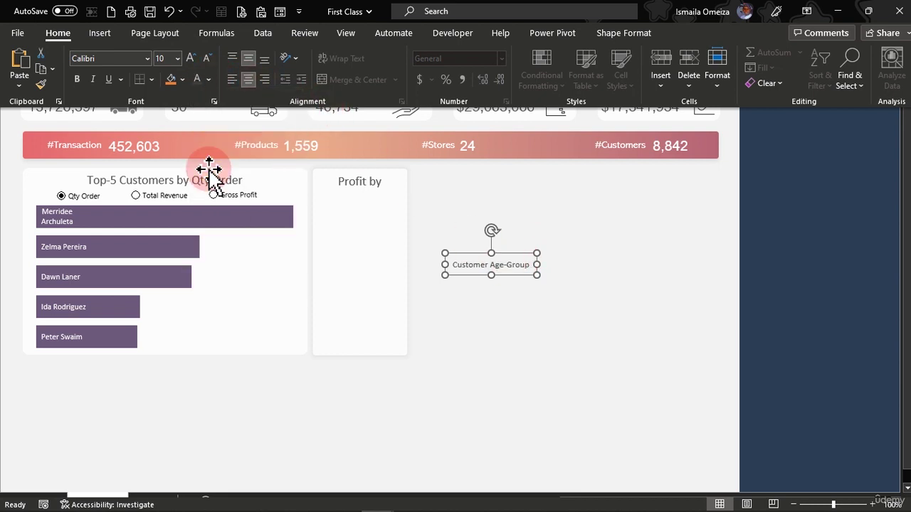
Move the "Customer Age-Group" text box into the narrow card, directly beneath the "Profit by" title
{"action": "key", "text": "ctrl+shift+F1"}
{"action": "left_click", "coordinate": [517, 275]}
{"action": "left_click_drag", "start_coordinate": [472, 263], "coordinate": [384, 200]}
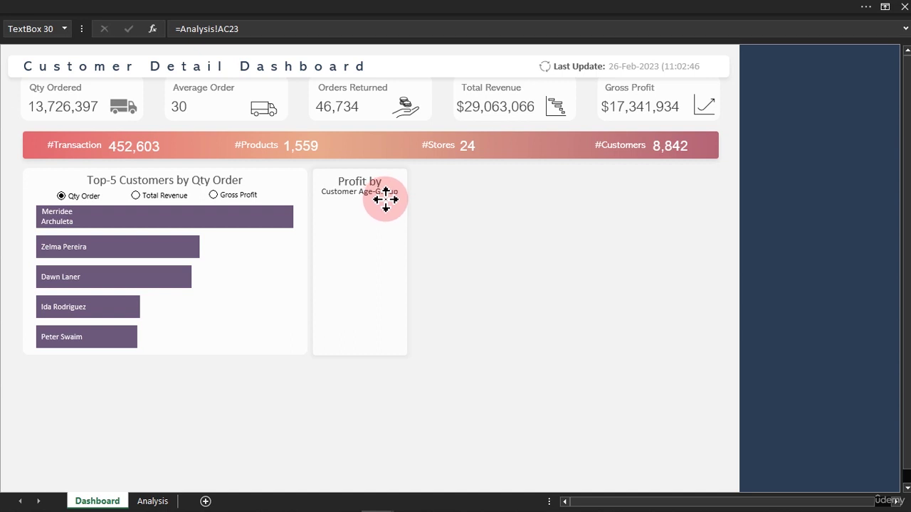
{"action": "left_click_drag", "start_coordinate": [384, 199], "coordinate": [384, 200]}
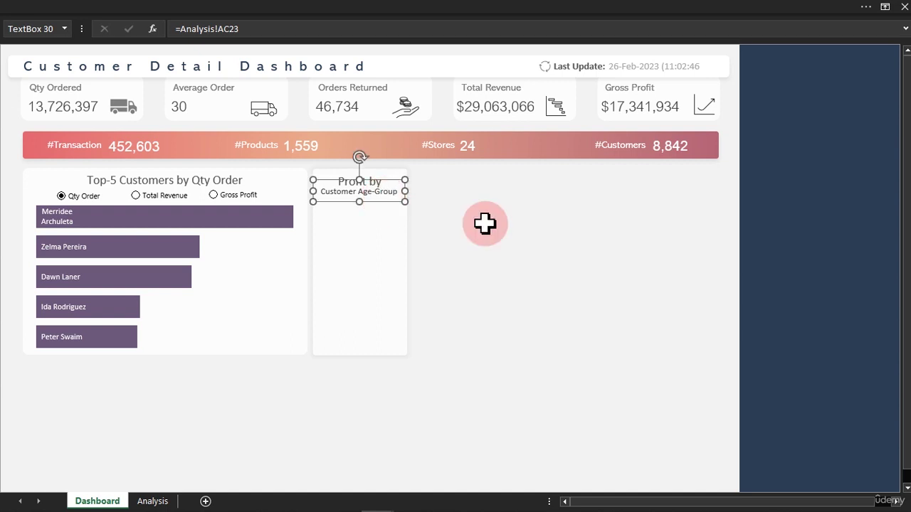
{"action": "left_click", "coordinate": [535, 238]}
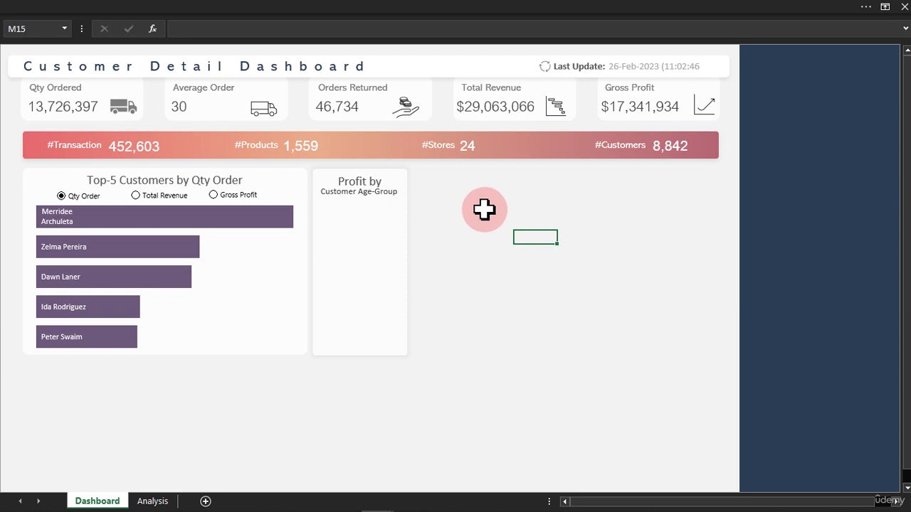
On the Analysis sheet, copy the Date Last Refreshed pivot table and paste it at AH10
{"action": "left_click", "coordinate": [153, 501]}
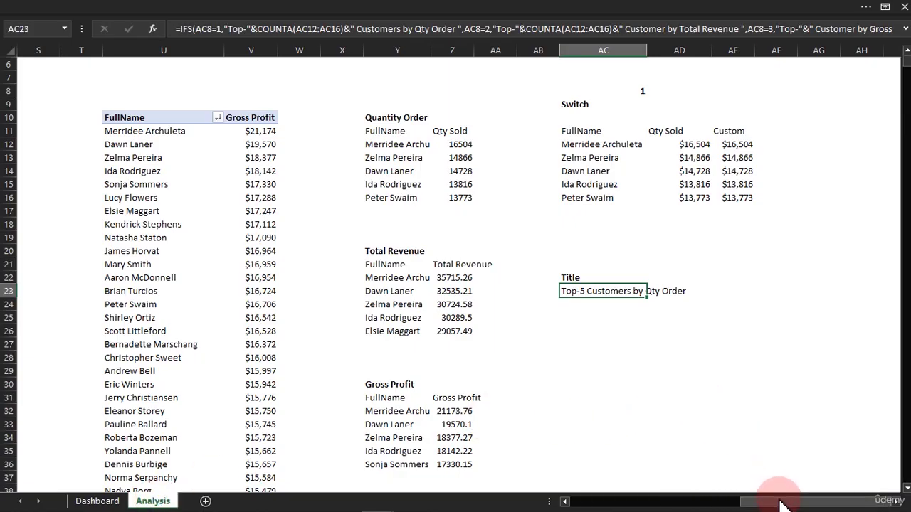
{"action": "left_click_drag", "start_coordinate": [780, 504], "coordinate": [525, 498]}
{"action": "left_click_drag", "start_coordinate": [133, 120], "coordinate": [147, 127]}
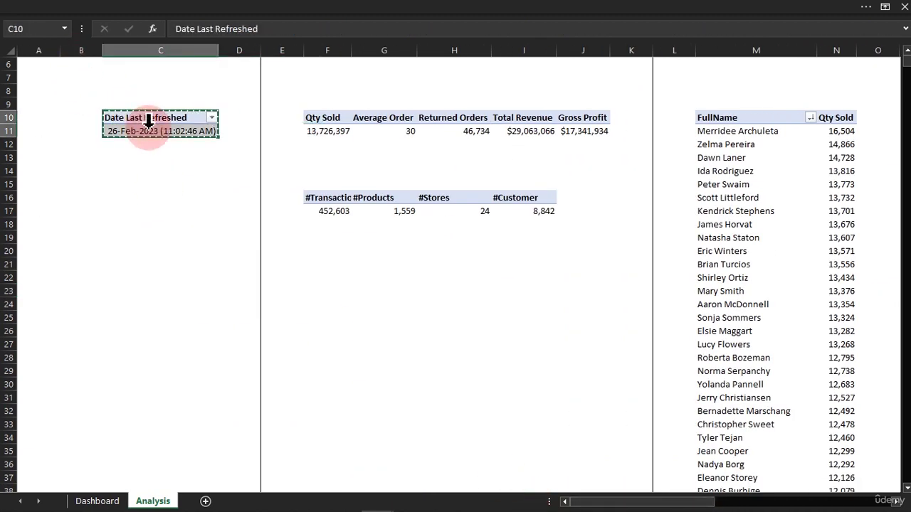
{"action": "left_click_drag", "start_coordinate": [680, 504], "coordinate": [898, 502]}
{"action": "left_click", "coordinate": [898, 502]}
{"action": "left_click", "coordinate": [898, 501]}
{"action": "left_click", "coordinate": [466, 119]}
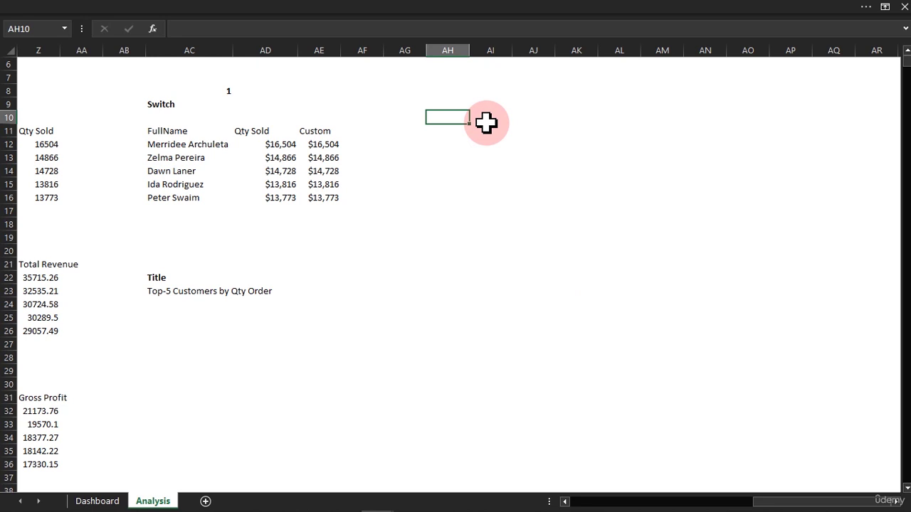
{"action": "key", "text": "ctrl+v"}
Add a right border to the whole of column AF as a section divider
{"action": "left_click", "coordinate": [364, 50]}
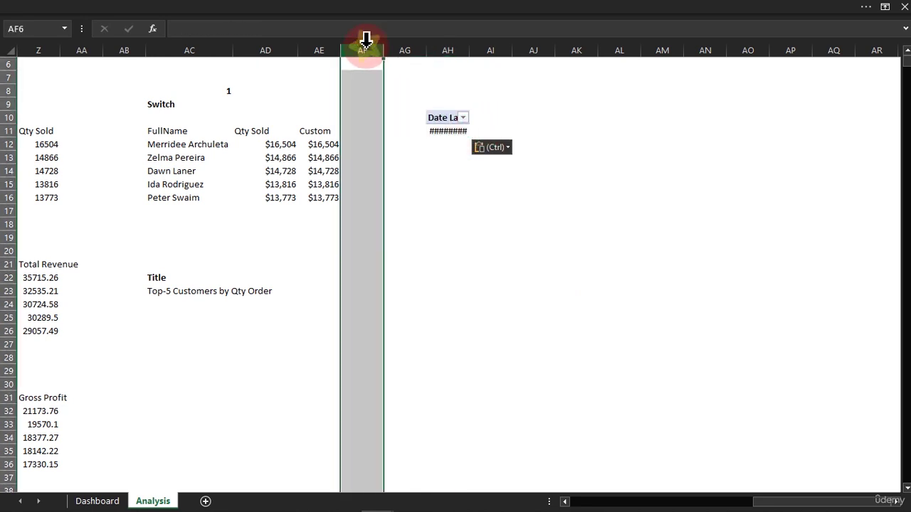
{"action": "left_click", "coordinate": [189, 19]}
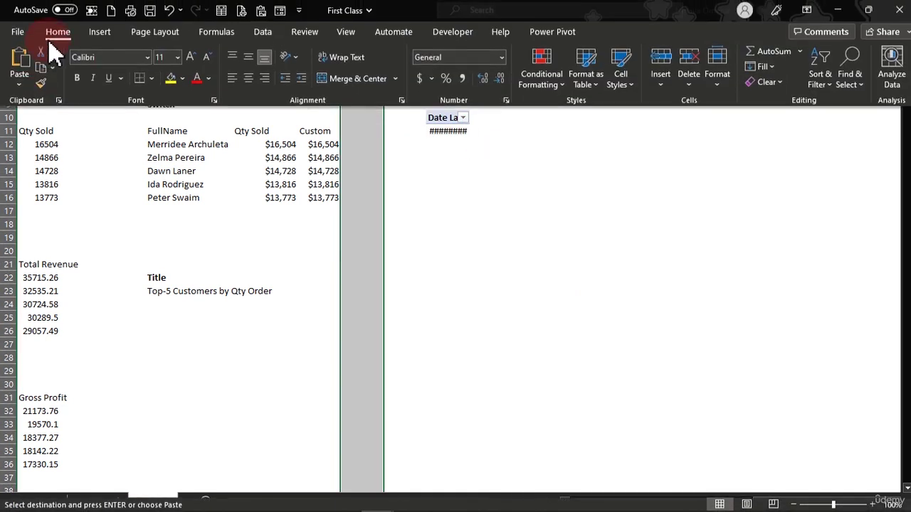
{"action": "left_click", "coordinate": [152, 80]}
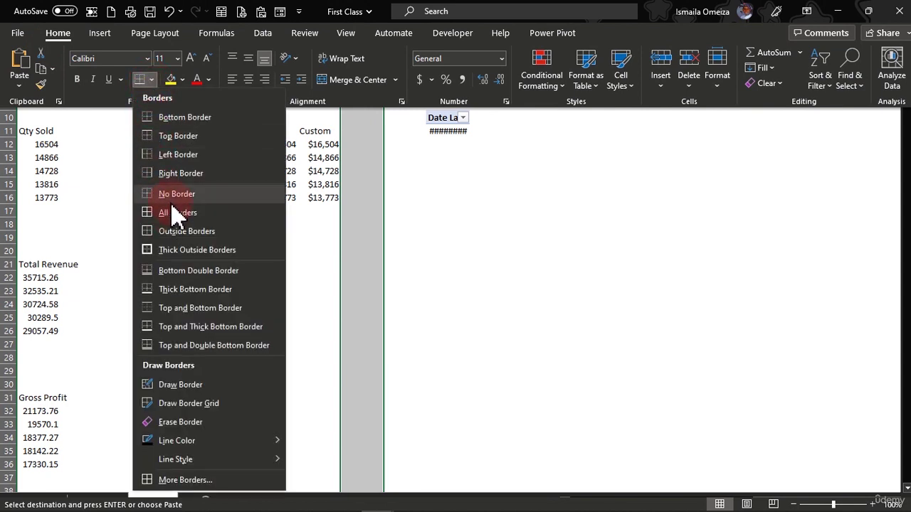
{"action": "left_click", "coordinate": [227, 173]}
{"action": "left_click", "coordinate": [249, 214]}
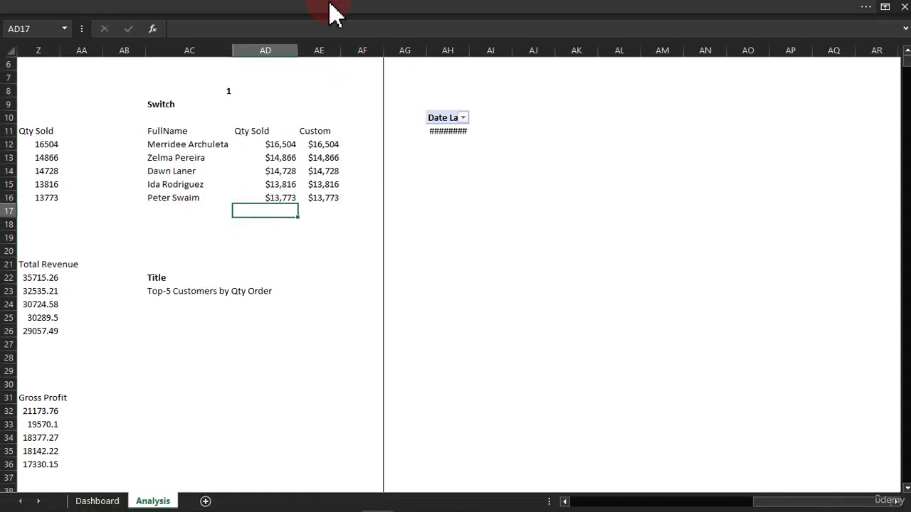
Show the field list for the pivot table at AH10 and replace Date Last Refreshed with the Gross Profit measure as its value
{"action": "left_click_drag", "start_coordinate": [772, 501], "coordinate": [808, 503]}
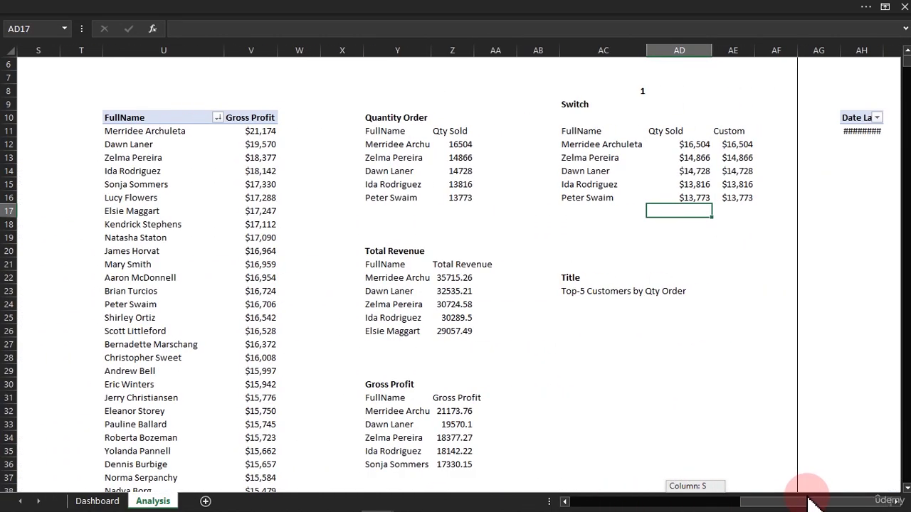
{"action": "left_click", "coordinate": [897, 502]}
{"action": "scroll", "coordinate": [897, 502], "scroll_direction": "right", "scroll_amount": 5}
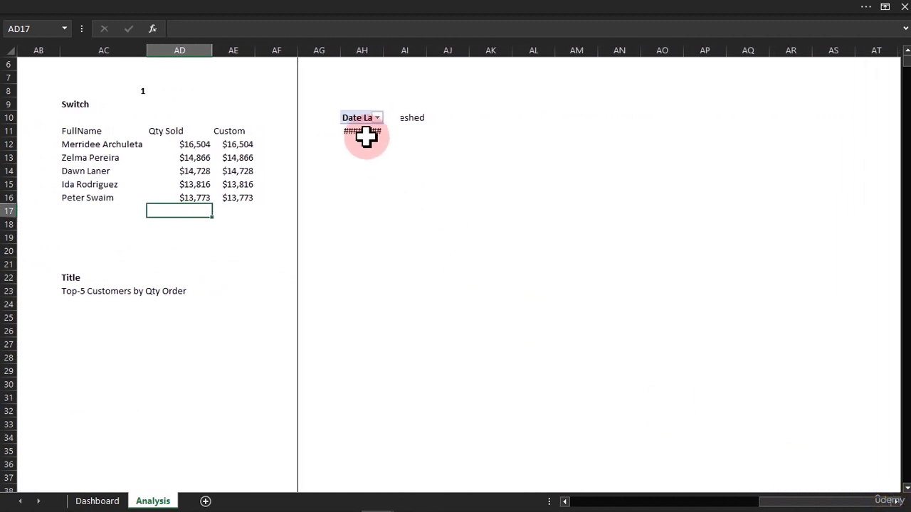
{"action": "left_click", "coordinate": [364, 132]}
{"action": "right_click", "coordinate": [360, 132]}
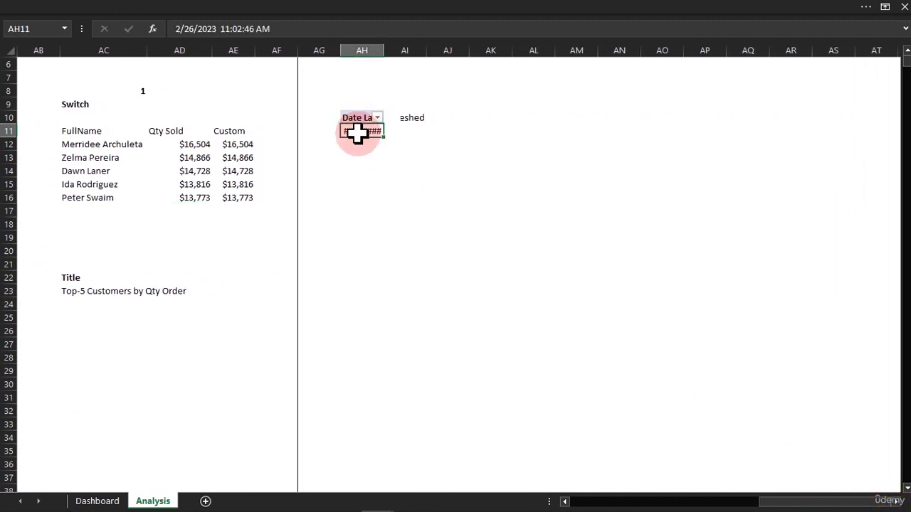
{"action": "left_click", "coordinate": [429, 477]}
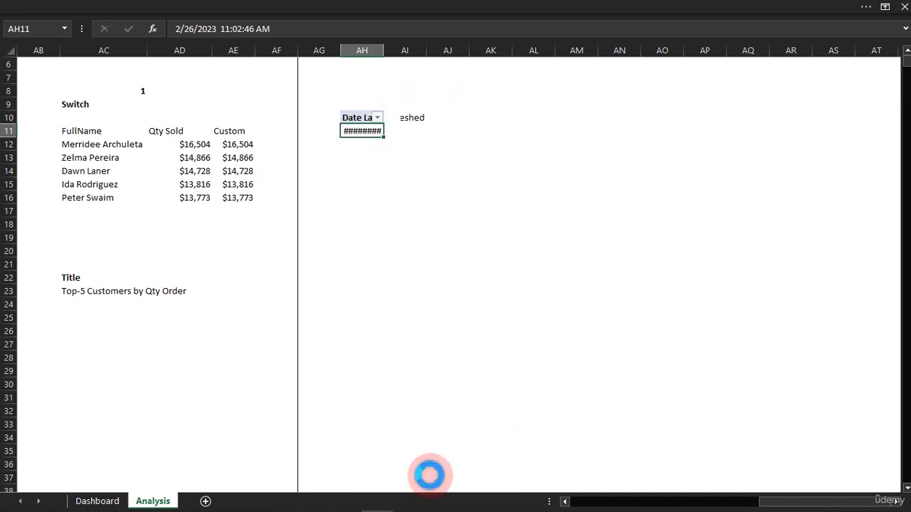
{"action": "left_click_drag", "start_coordinate": [813, 186], "coordinate": [537, 384]}
{"action": "left_click_drag", "start_coordinate": [761, 196], "coordinate": [880, 421]}
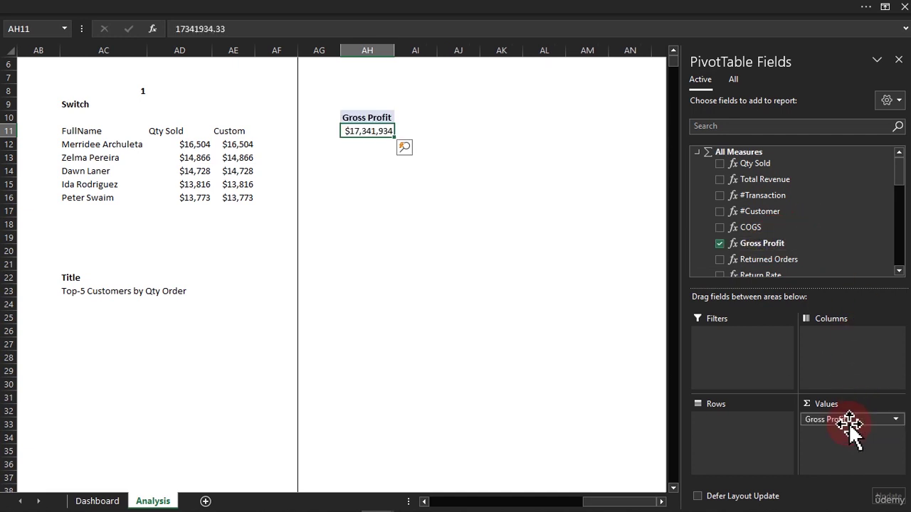
Add the Age Bucket and Age-Group fields from the Customer-Lookup table to the pivot table's rows
{"action": "left_click", "coordinate": [698, 151]}
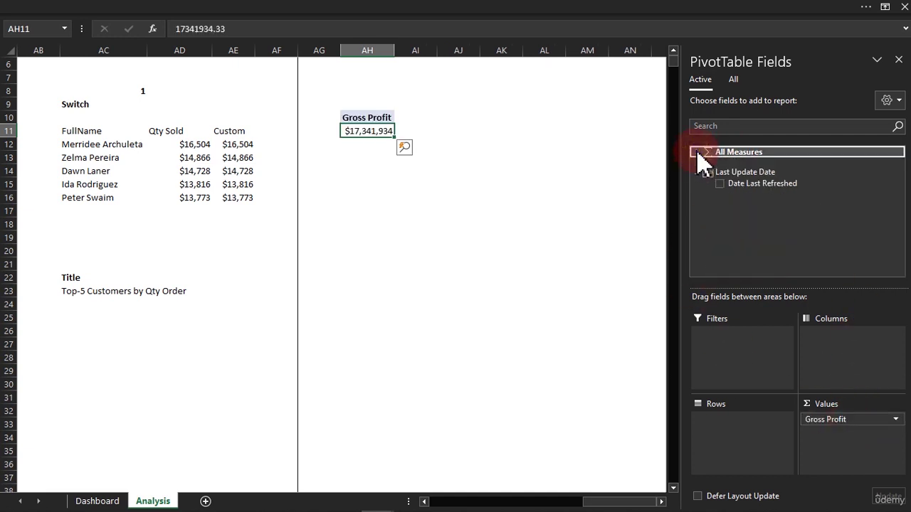
{"action": "left_click", "coordinate": [733, 77]}
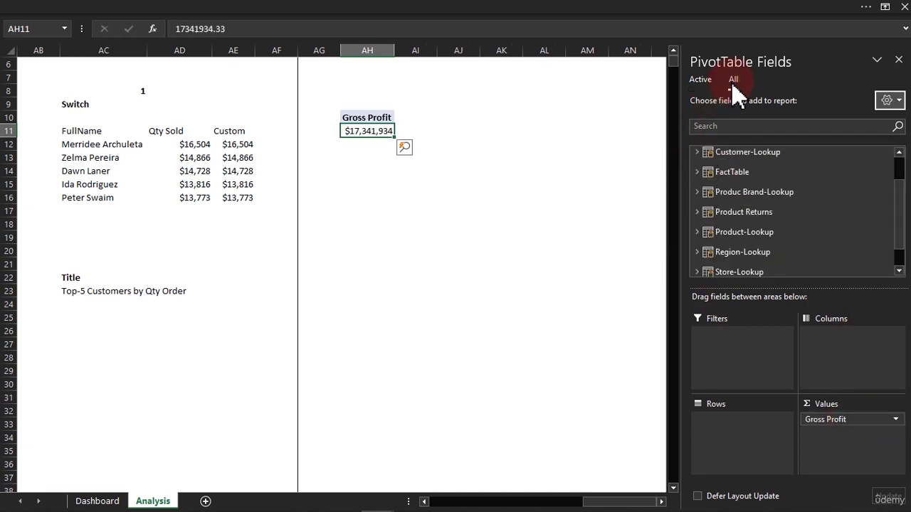
{"action": "left_click", "coordinate": [701, 160]}
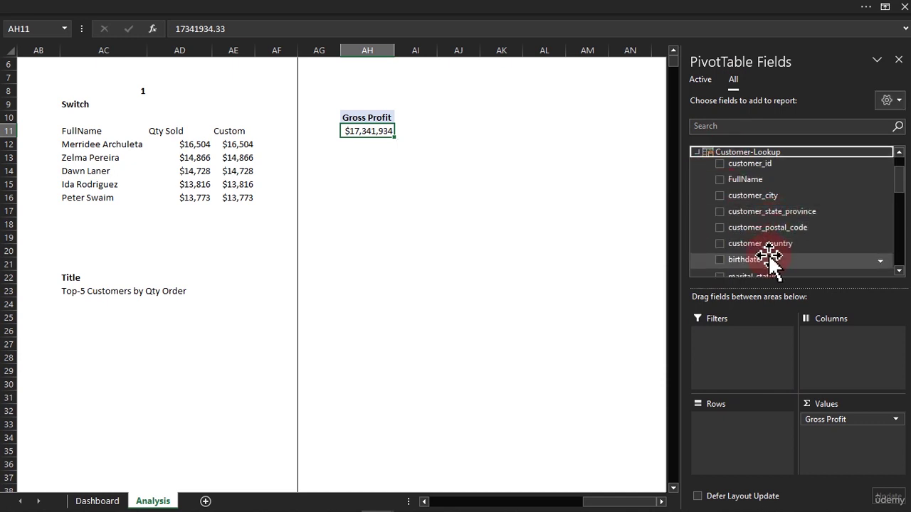
{"action": "left_click_drag", "start_coordinate": [900, 222], "coordinate": [899, 246]}
{"action": "left_click_drag", "start_coordinate": [755, 193], "coordinate": [766, 449]}
{"action": "left_click_drag", "start_coordinate": [744, 203], "coordinate": [744, 458]}
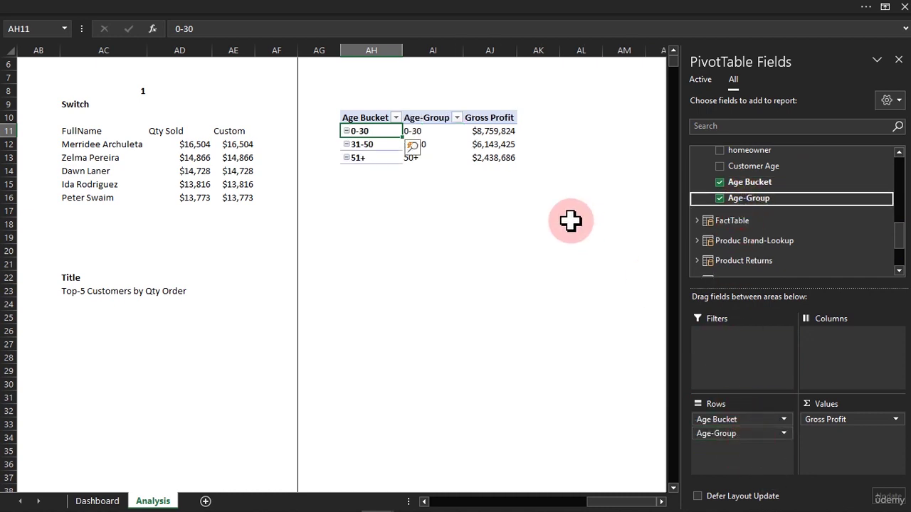
Remove the Age-Group field from the pivot table's rows and widen column AI slightly
{"action": "left_click", "coordinate": [485, 210]}
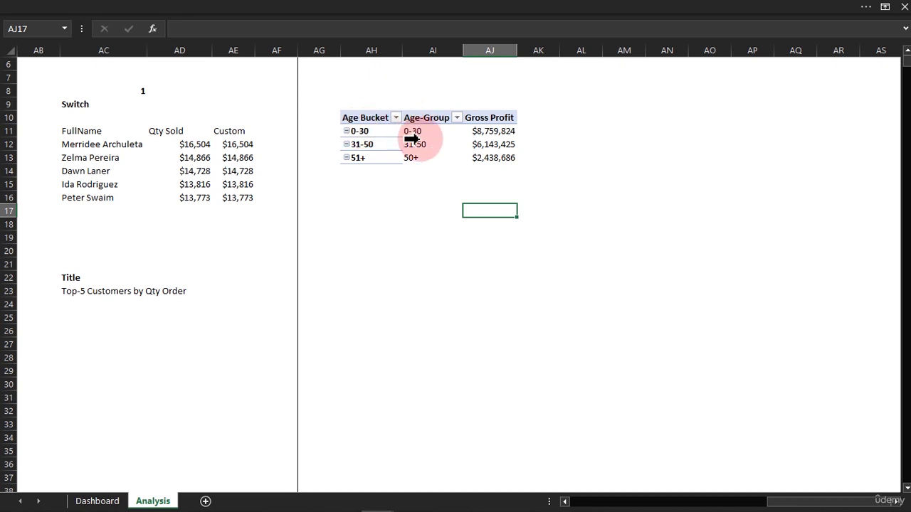
{"action": "left_click", "coordinate": [372, 133]}
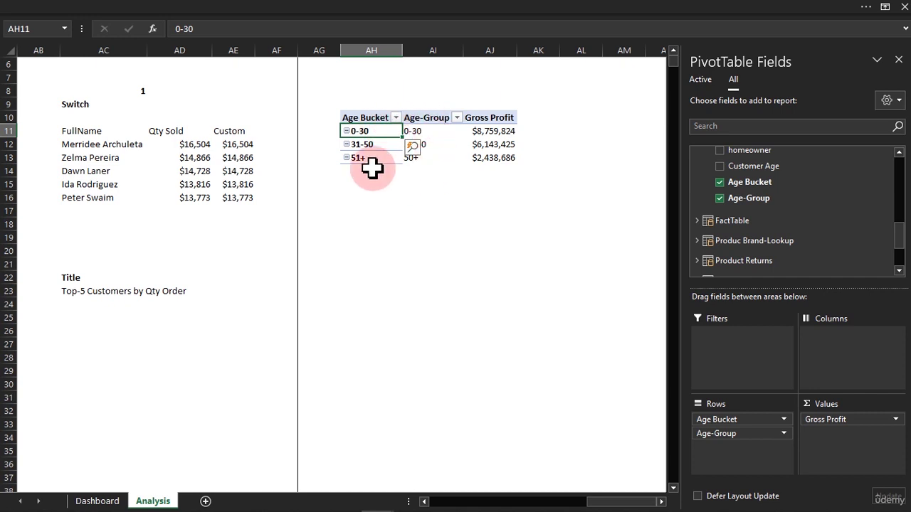
{"action": "left_click", "coordinate": [424, 122]}
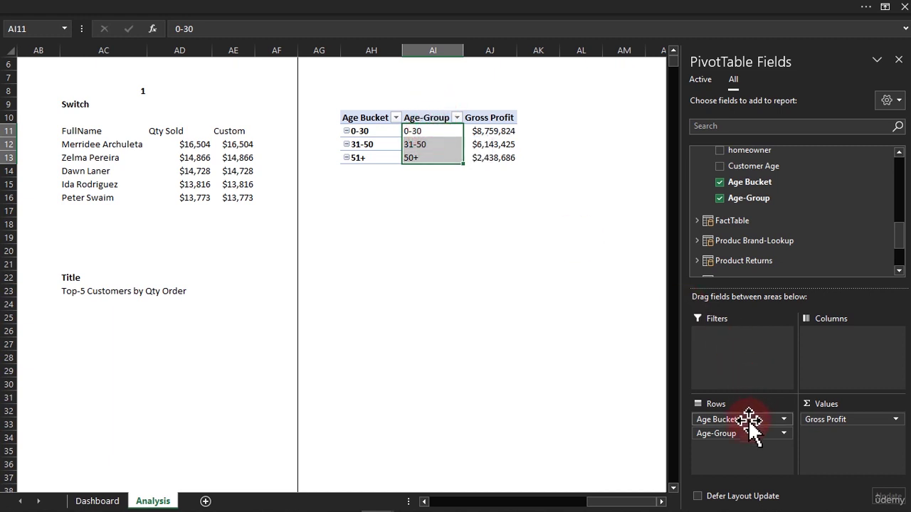
{"action": "left_click_drag", "start_coordinate": [748, 433], "coordinate": [517, 385]}
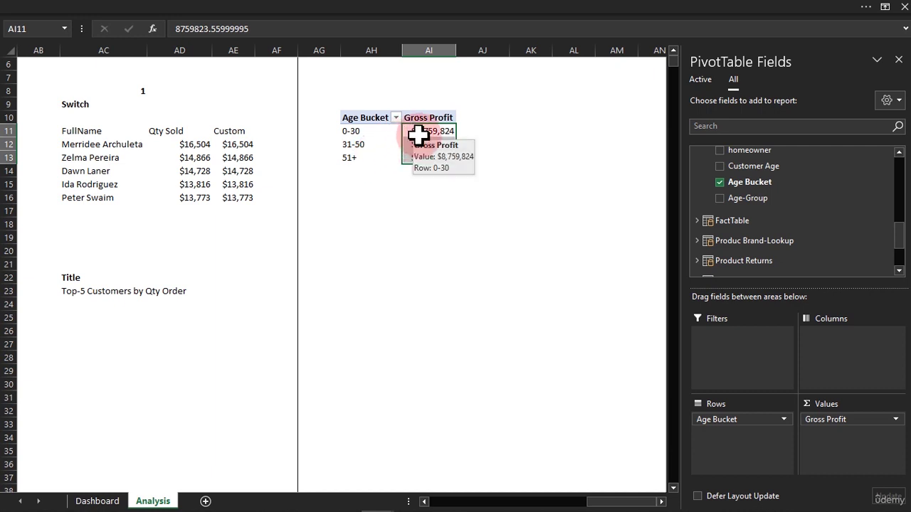
{"action": "left_click_drag", "start_coordinate": [454, 51], "coordinate": [462, 52]}
{"action": "left_click_drag", "start_coordinate": [401, 50], "coordinate": [402, 49]}
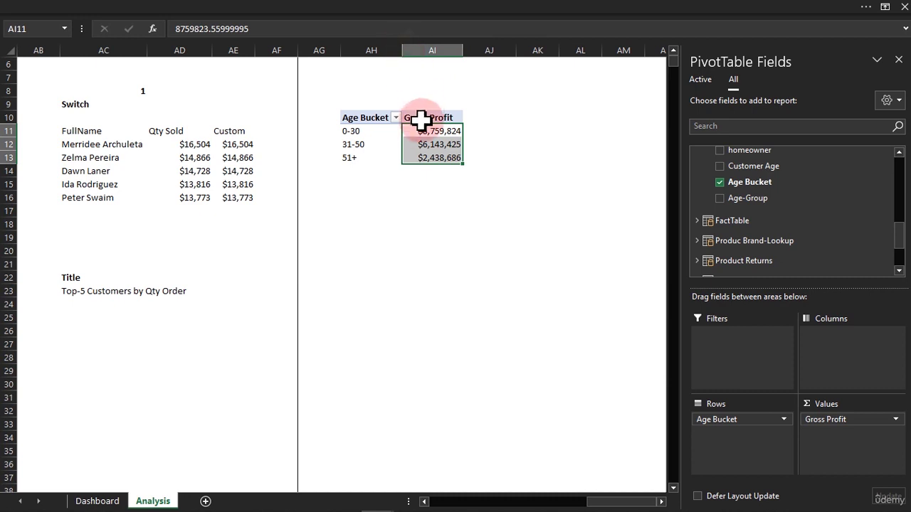
Copy the Age Bucket and Gross Profit pivot table and paste the duplicate at AK10
{"action": "left_click_drag", "start_coordinate": [364, 118], "coordinate": [410, 146]}
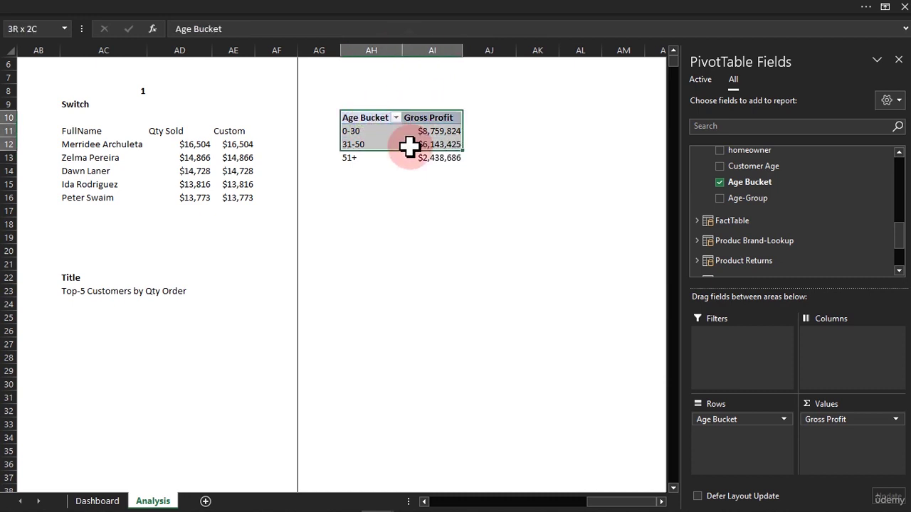
{"action": "key", "text": "ctrl+c"}
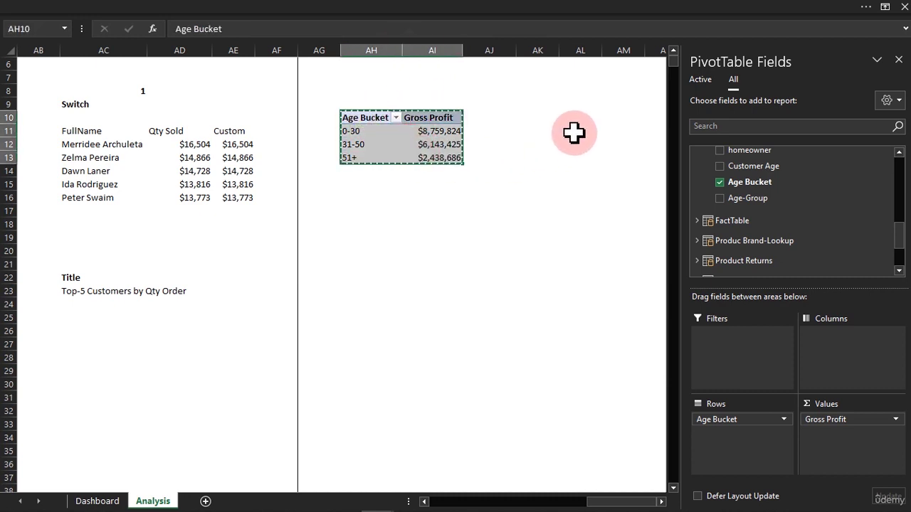
{"action": "left_click", "coordinate": [550, 120]}
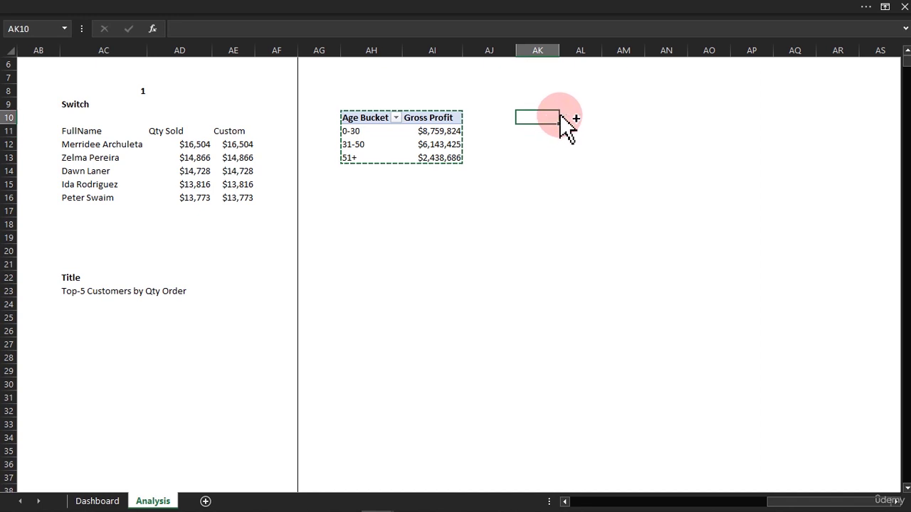
{"action": "key", "text": "ctrl+v"}
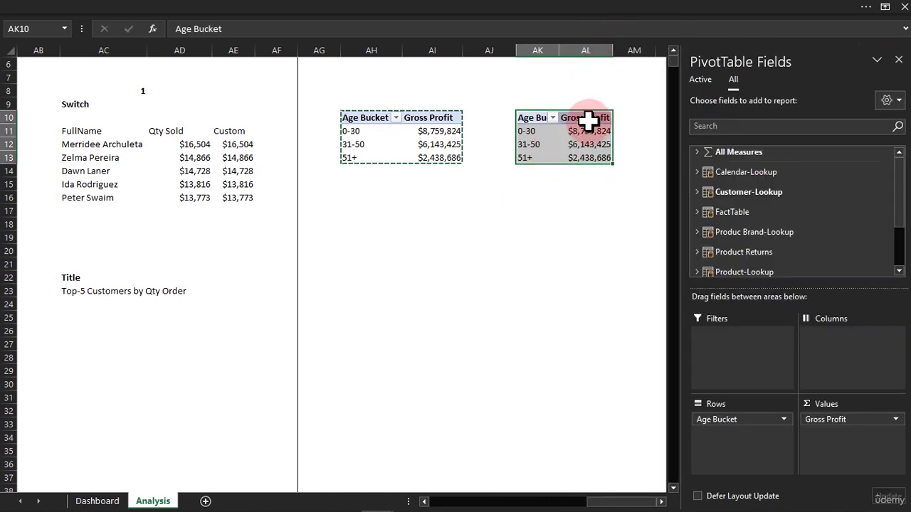
Link cell AH18 to the first pivot table's Age Bucket header with =AH10
{"action": "left_click", "coordinate": [349, 223]}
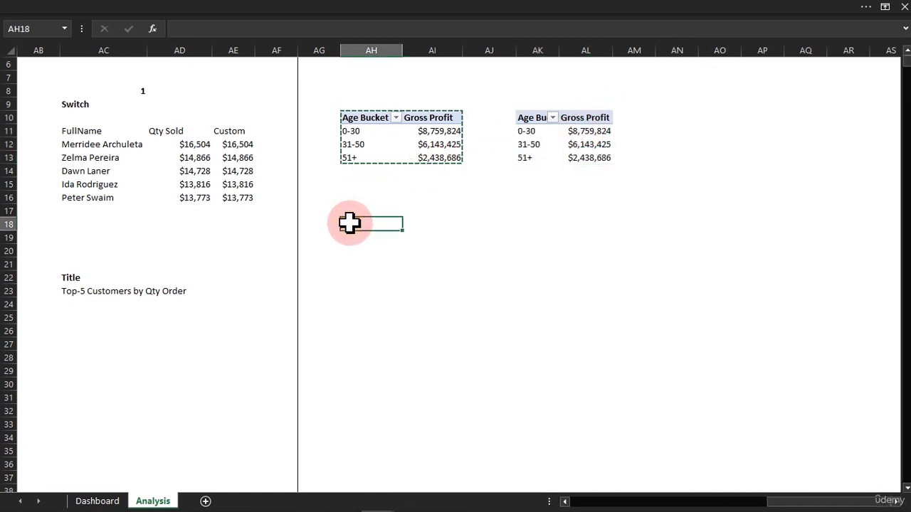
{"action": "type", "text": "="}
{"action": "left_click", "coordinate": [364, 114]}
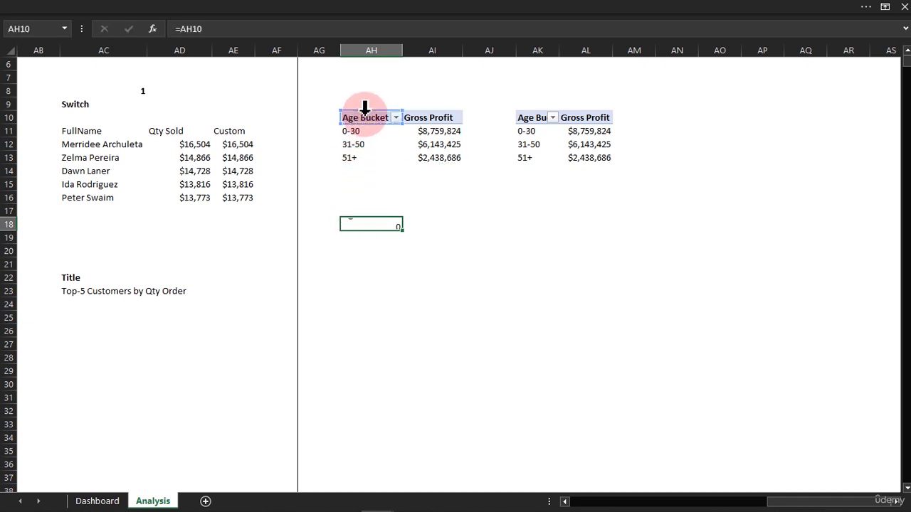
{"action": "key", "text": "Return"}
Fill the AH18 formula down through the age bucket rows to AH21 and clear the surplus formula in AH22
{"action": "left_click", "coordinate": [375, 223]}
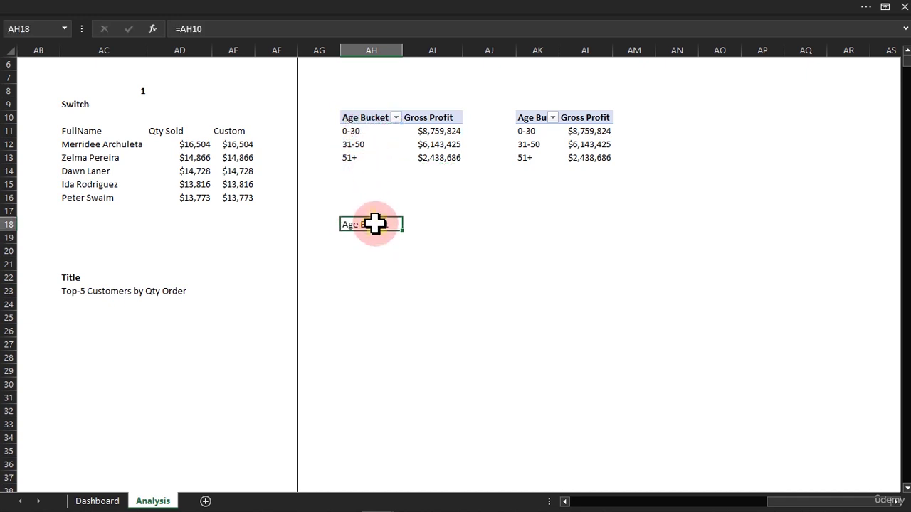
{"action": "key", "text": "shift+Down"}
{"action": "key", "text": "shift+Down"}
{"action": "left_click_drag", "start_coordinate": [404, 276], "coordinate": [404, 285]}
{"action": "left_click", "coordinate": [363, 278]}
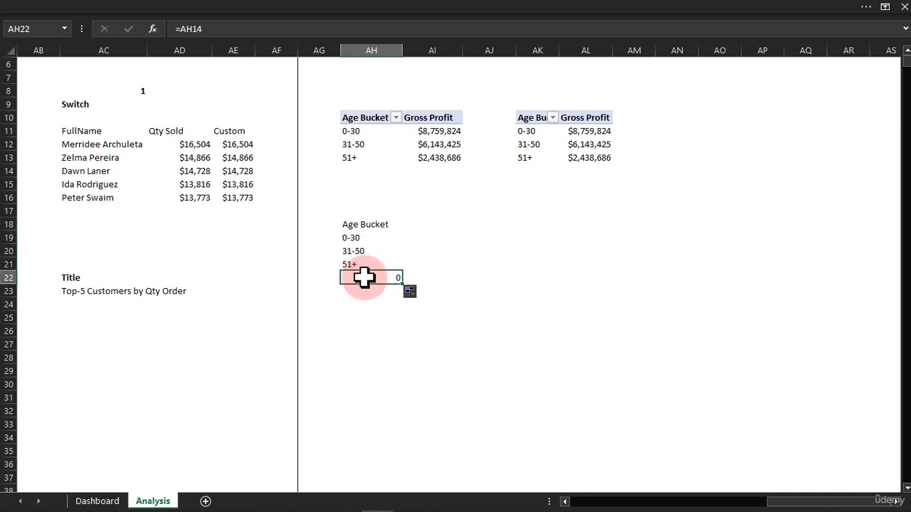
{"action": "key", "text": "Delete"}
Enter the header "% GP" in AI18 beside the linked Age Bucket header
{"action": "left_click", "coordinate": [402, 226]}
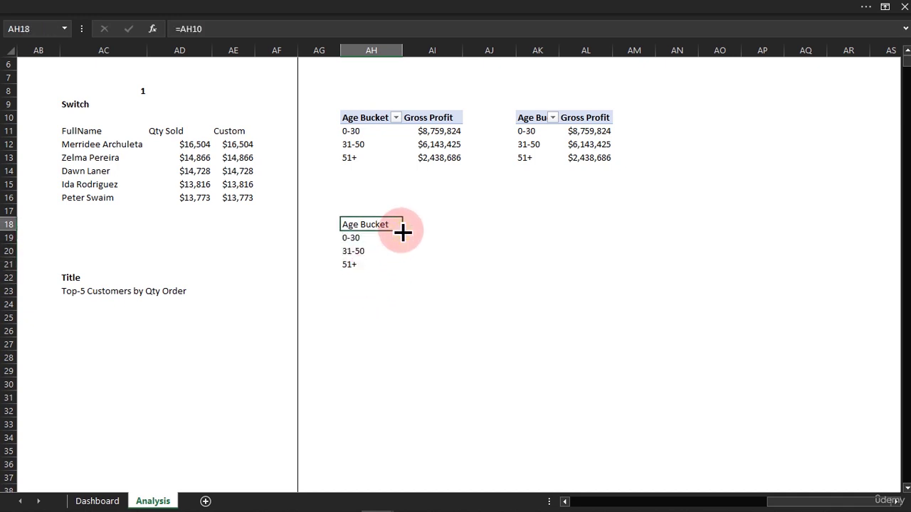
{"action": "left_click", "coordinate": [411, 225]}
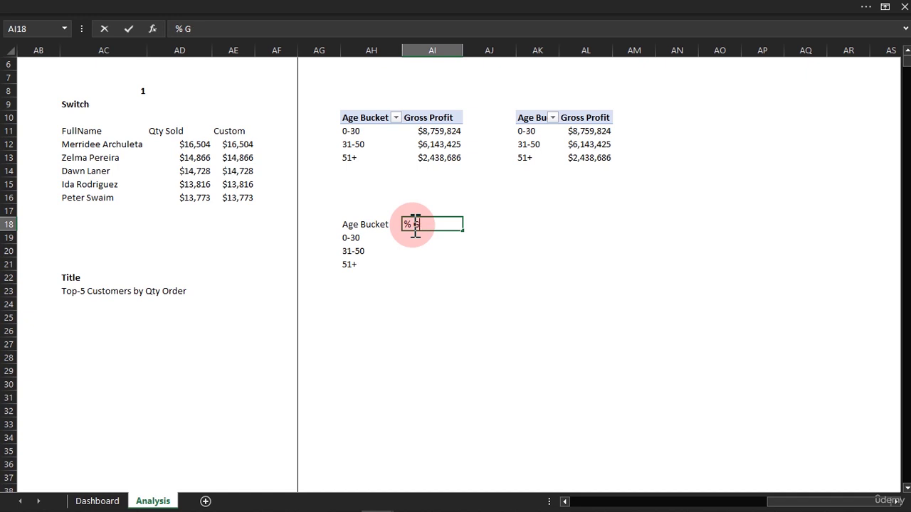
{"action": "key", "text": "Return"}
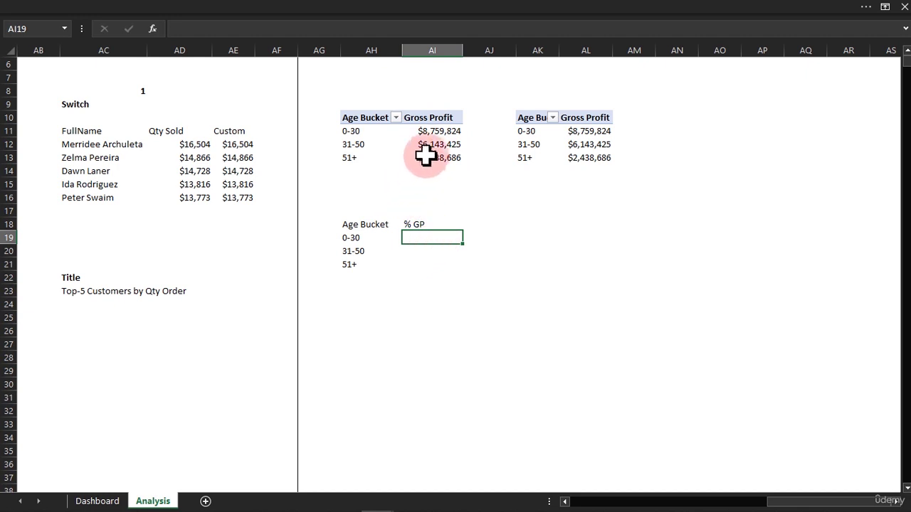
Show the first pivot table's Gross Profit values as % of Grand Total
{"action": "left_click", "coordinate": [441, 131]}
{"action": "right_click", "coordinate": [442, 132]}
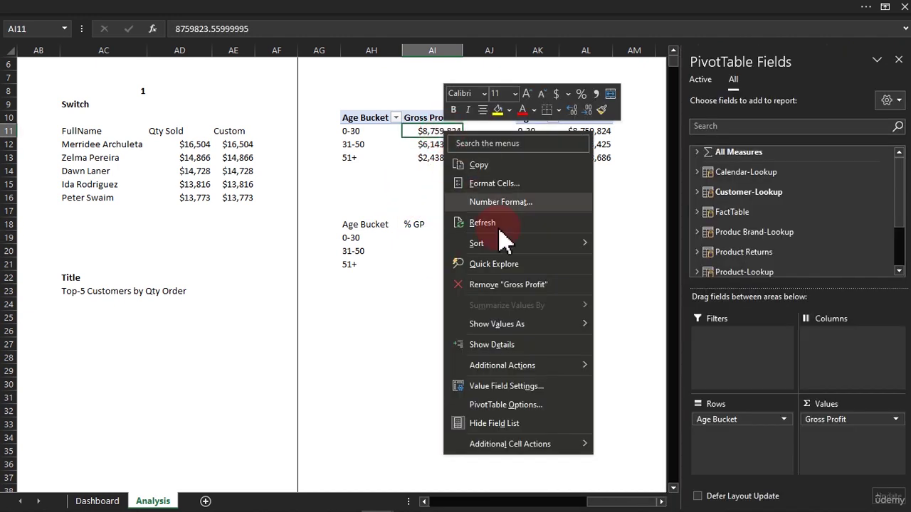
{"action": "mouse_move", "coordinate": [511, 325]}
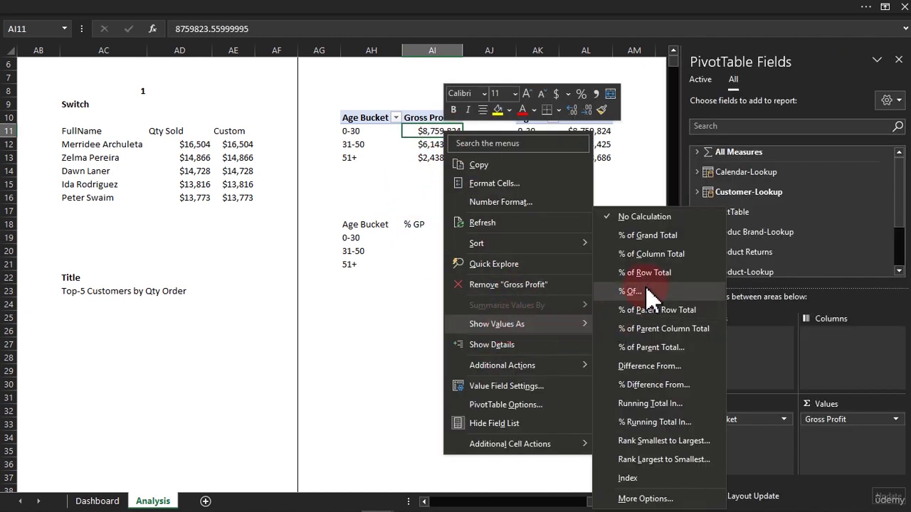
{"action": "left_click", "coordinate": [644, 235]}
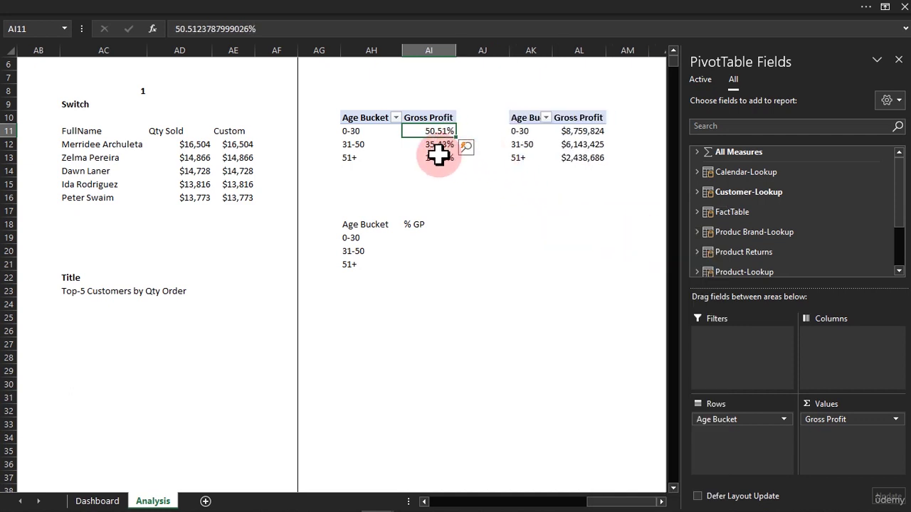
Link cell AI19 under % GP to the first pivot table's 0-30 Gross Profit value with =AI11
{"action": "left_click", "coordinate": [411, 234]}
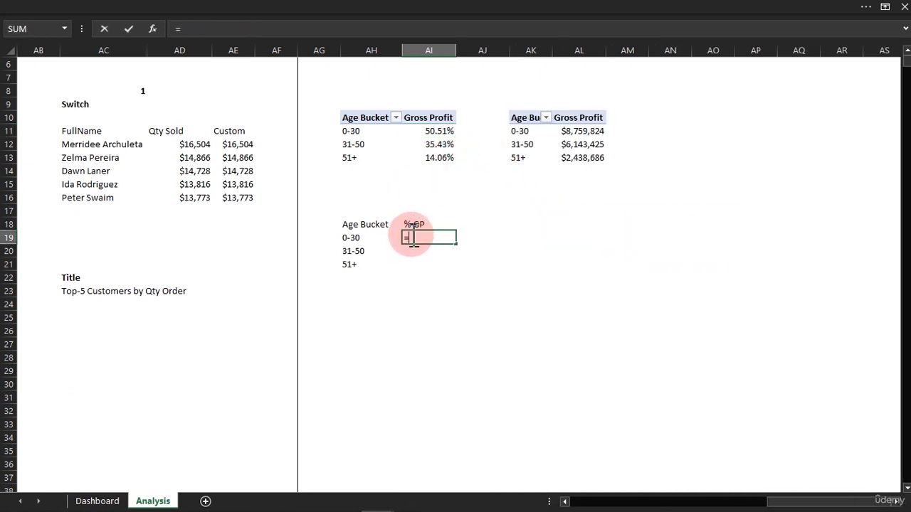
{"action": "type", "text": "="}
{"action": "left_click", "coordinate": [427, 131]}
{"action": "key", "text": "Return"}
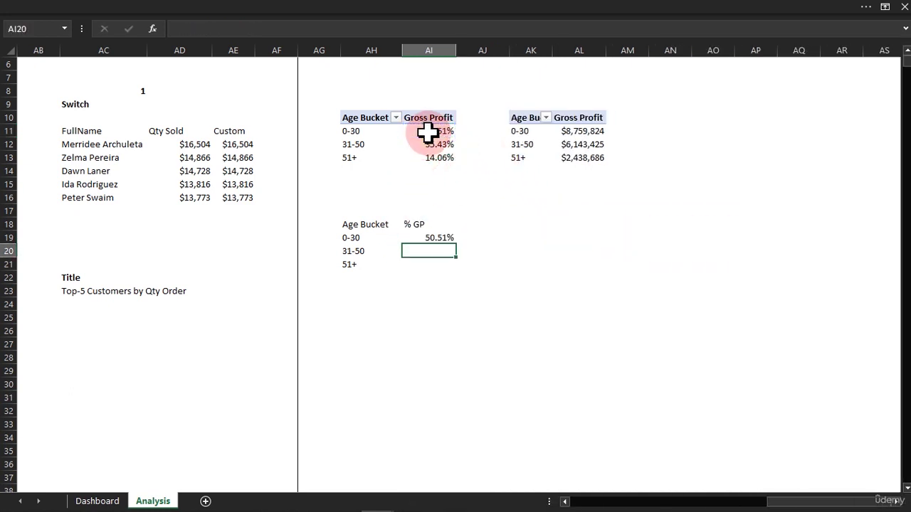
Fill the AI19 formula down to AI21 and format these cells as percentages with 0 decimal places
{"action": "left_click", "coordinate": [441, 237]}
{"action": "left_click_drag", "start_coordinate": [456, 244], "coordinate": [449, 270]}
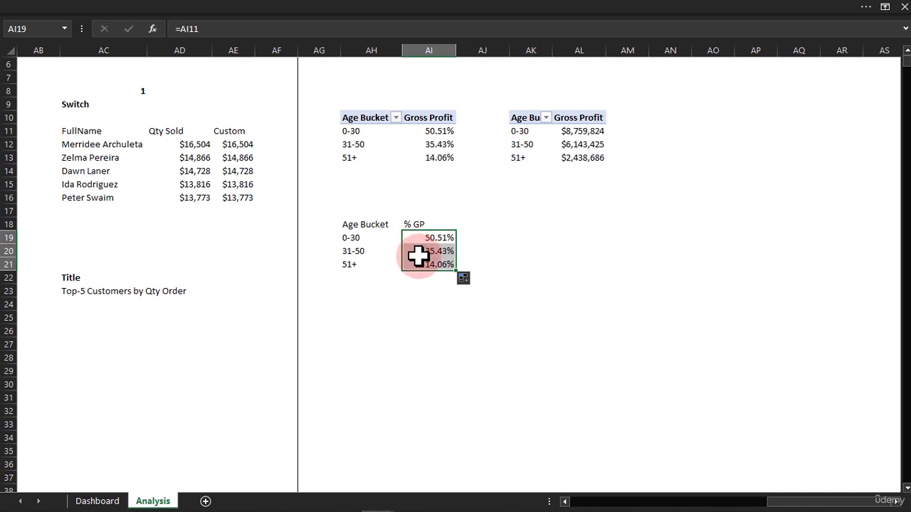
{"action": "key", "text": "ctrl+1"}
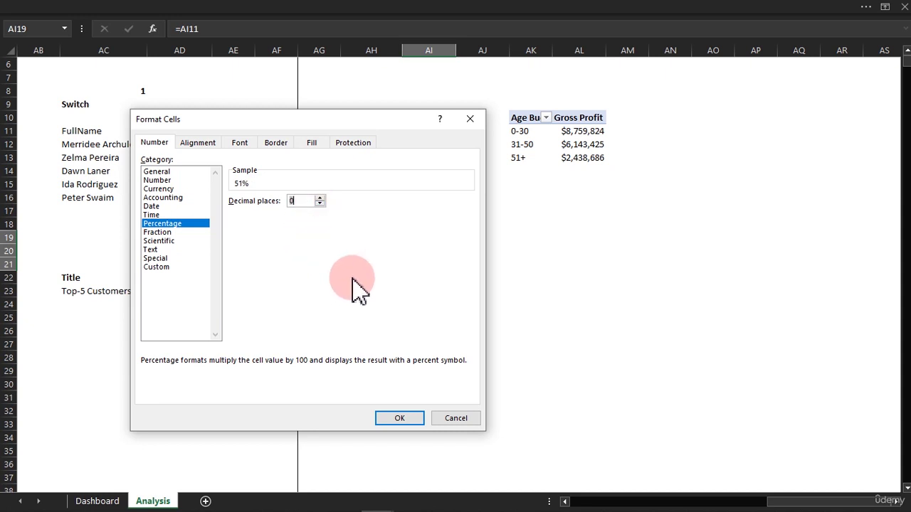
{"action": "left_click", "coordinate": [403, 417]}
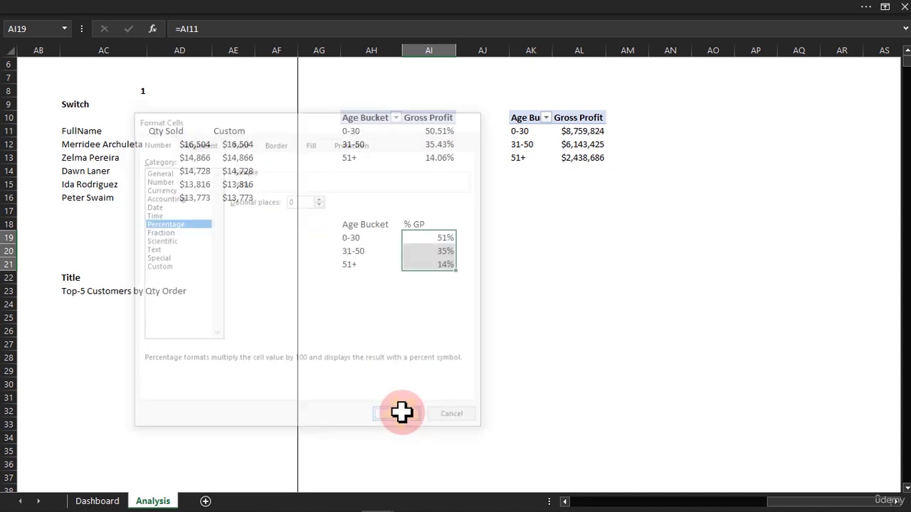
Enter the header "% Left" in AJ18 and the formula =100%-AI19 in AJ19
{"action": "left_click", "coordinate": [484, 225]}
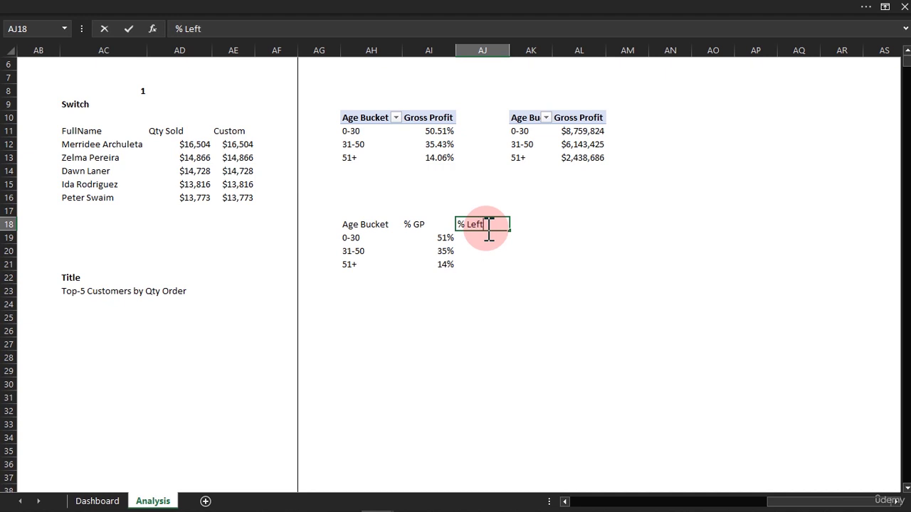
{"action": "key", "text": "Return"}
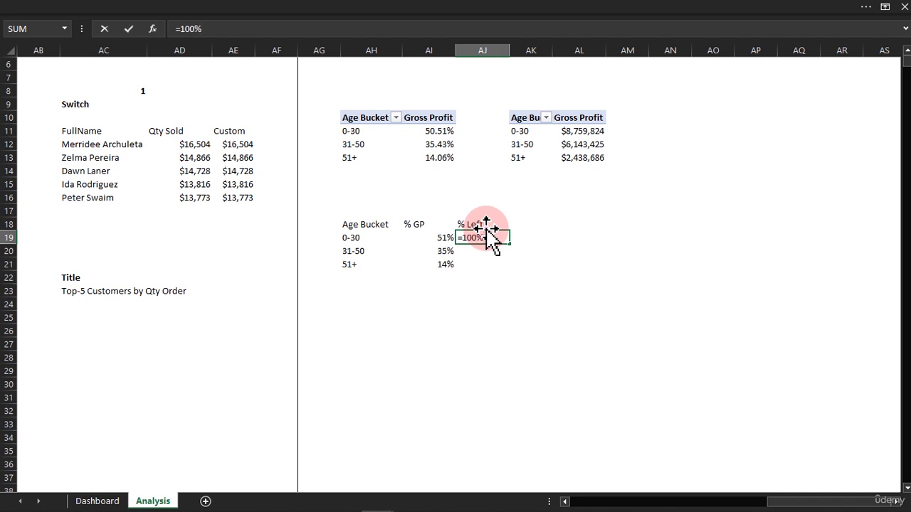
{"action": "type", "text": "=100%-"}
{"action": "left_click", "coordinate": [424, 238]}
{"action": "key", "text": "Return"}
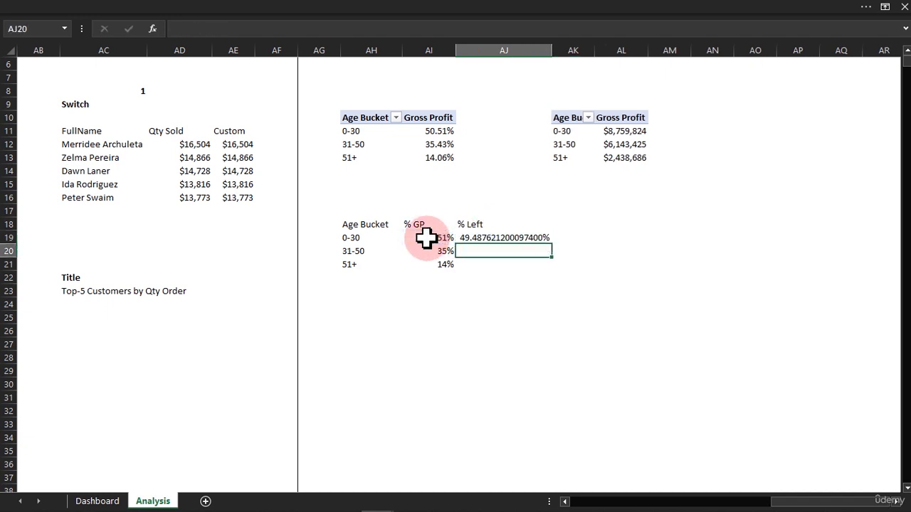
Fill the % Left formula down to AJ21 and format AJ19:AJ21 as percentages with 0 decimal places
{"action": "left_click", "coordinate": [494, 238]}
{"action": "left_click_drag", "start_coordinate": [552, 245], "coordinate": [548, 273]}
{"action": "key", "text": "ctrl+1"}
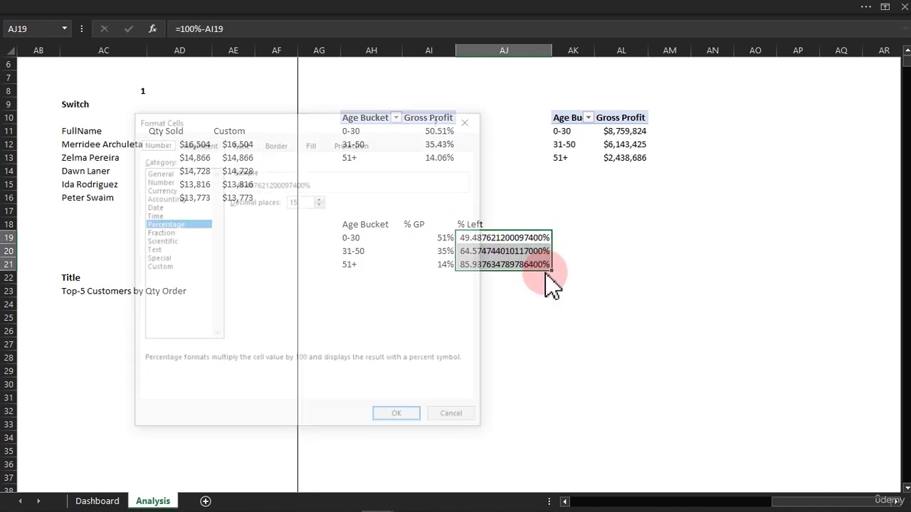
{"action": "left_click_drag", "start_coordinate": [310, 201], "coordinate": [268, 203]}
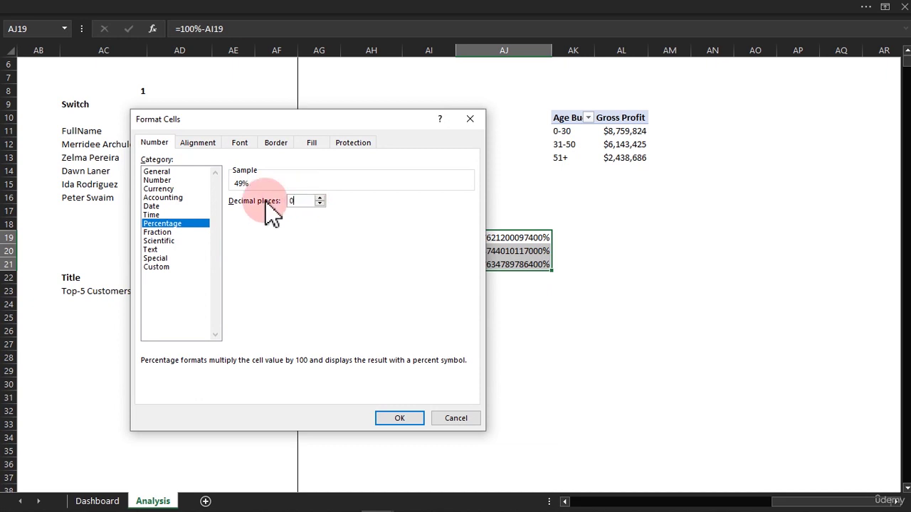
{"action": "key", "text": "Return"}
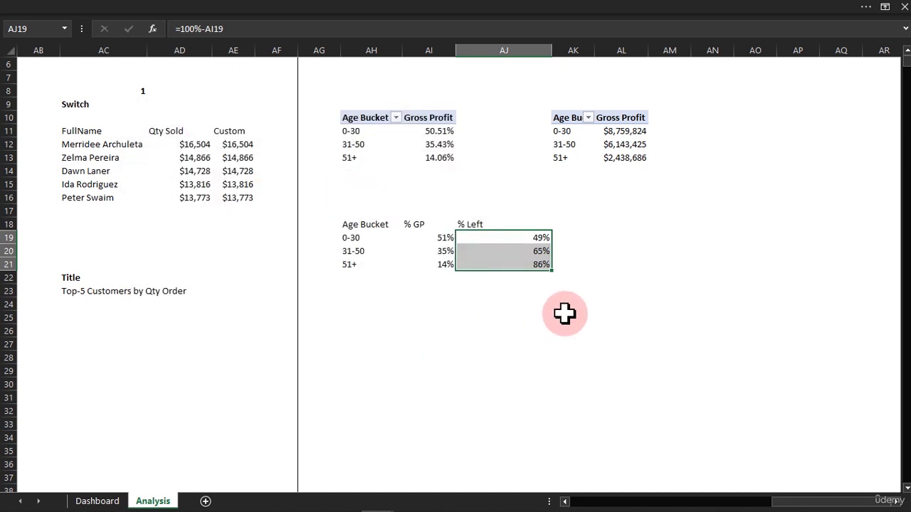
{"action": "left_click", "coordinate": [490, 291]}
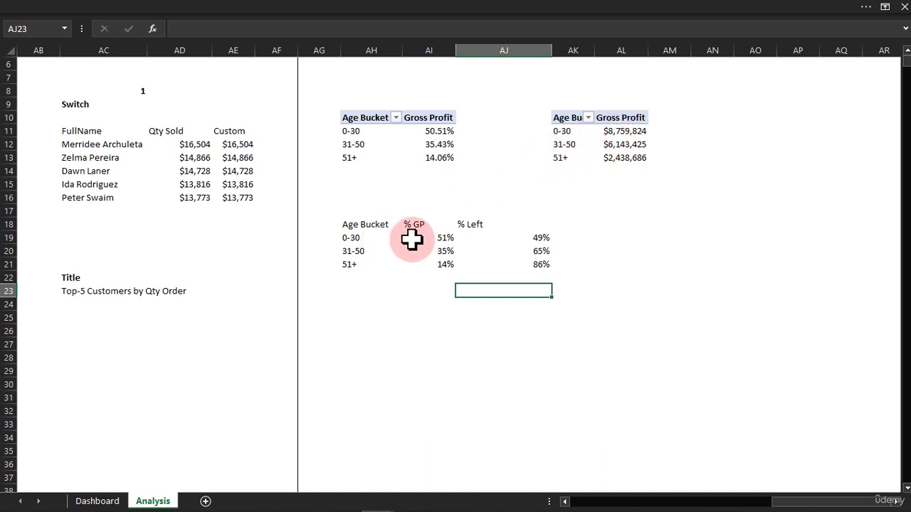
Insert a doughnut chart from the 0-30 age bucket row, AH19:AJ19
{"action": "left_click_drag", "start_coordinate": [358, 239], "coordinate": [520, 238]}
{"action": "left_click", "coordinate": [267, 16]}
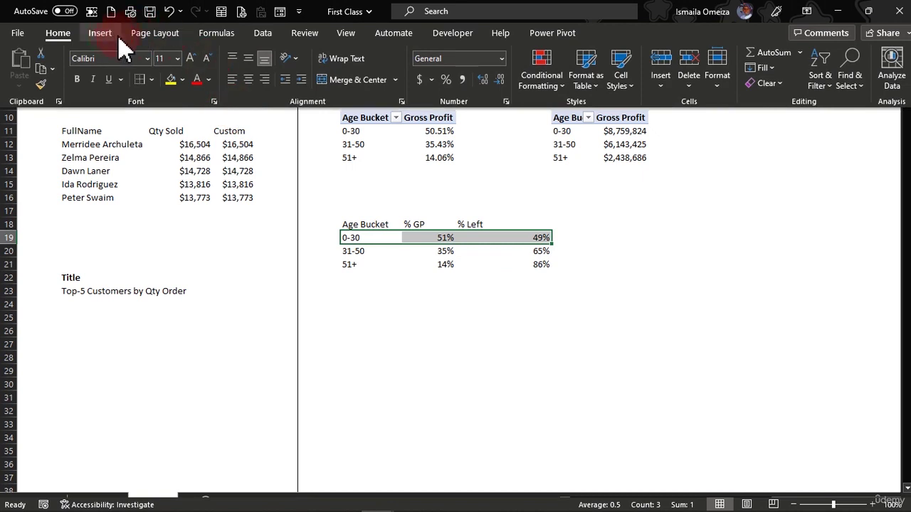
{"action": "left_click", "coordinate": [99, 33]}
{"action": "left_click", "coordinate": [362, 83]}
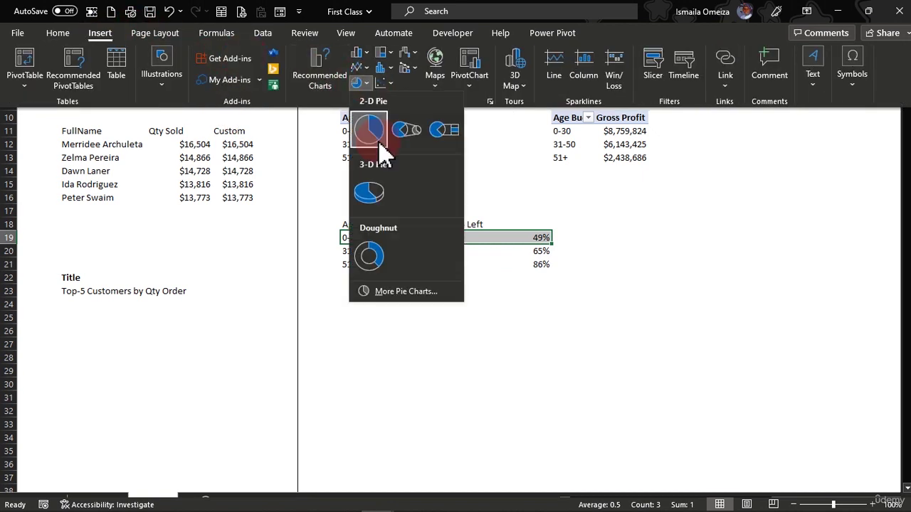
{"action": "left_click", "coordinate": [370, 258]}
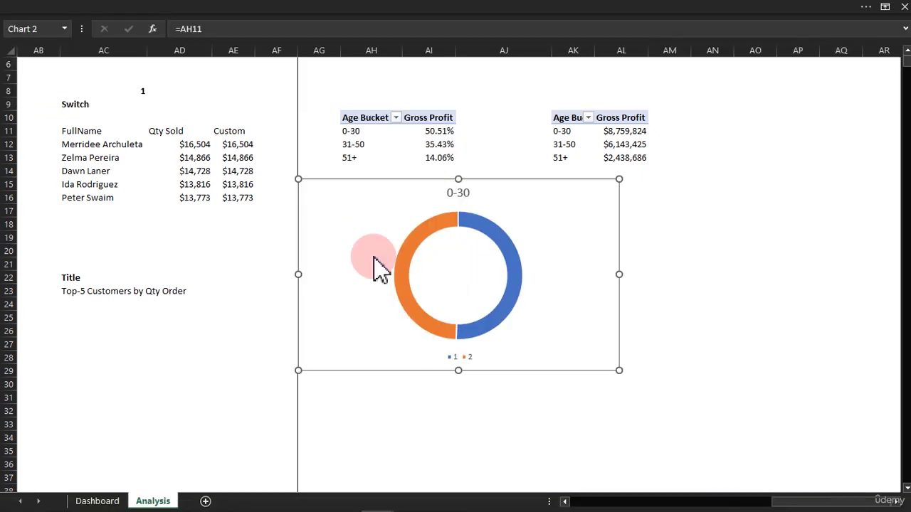
Delete the title and the legend from the doughnut chart
{"action": "left_click", "coordinate": [459, 193]}
{"action": "left_click_drag", "start_coordinate": [482, 199], "coordinate": [472, 366]}
{"action": "key", "text": "Delete"}
{"action": "left_click", "coordinate": [566, 217]}
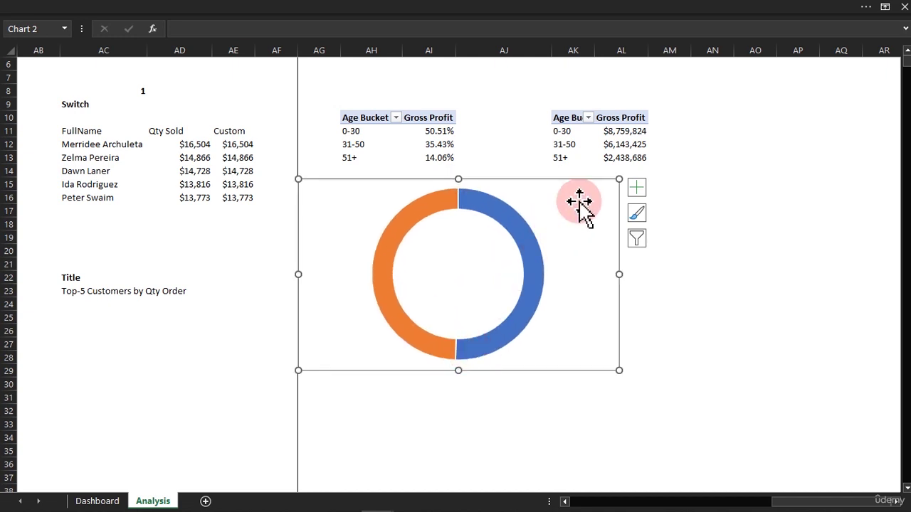
Shrink the doughnut chart and move it from the Analysis sheet to the Dashboard, beside the Profit by Customer Age-Group card
{"action": "left_click_drag", "start_coordinate": [619, 179], "coordinate": [474, 260]}
{"action": "key", "text": "ctrl+x"}
{"action": "left_click", "coordinate": [97, 501]}
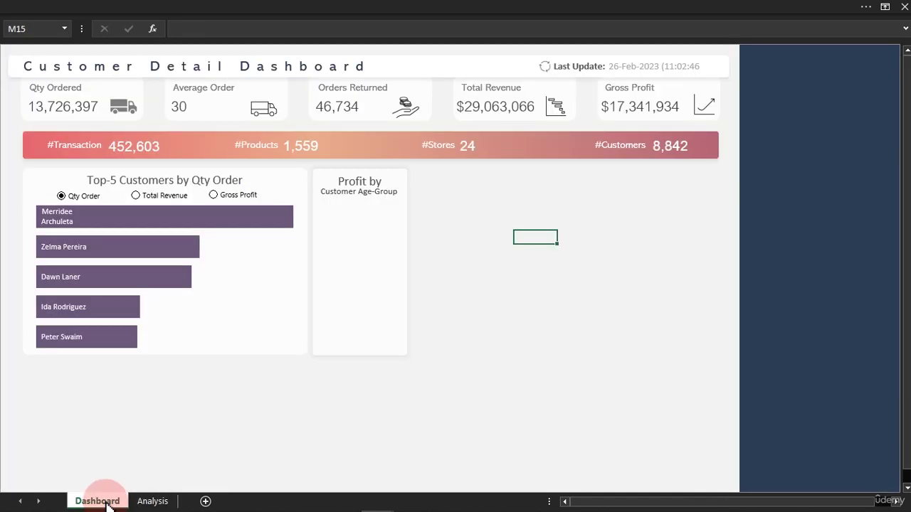
{"action": "left_click", "coordinate": [554, 282]}
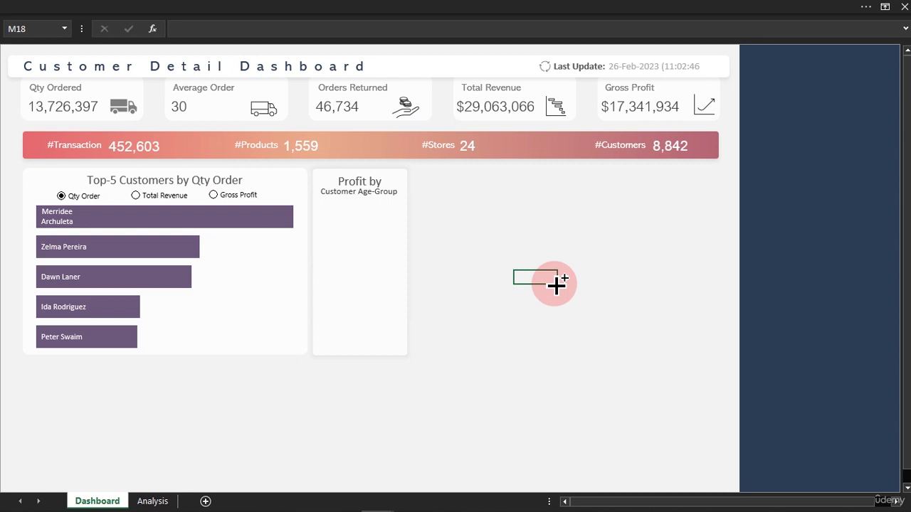
{"action": "key", "text": "ctrl+v"}
{"action": "left_click_drag", "start_coordinate": [565, 272], "coordinate": [511, 207]}
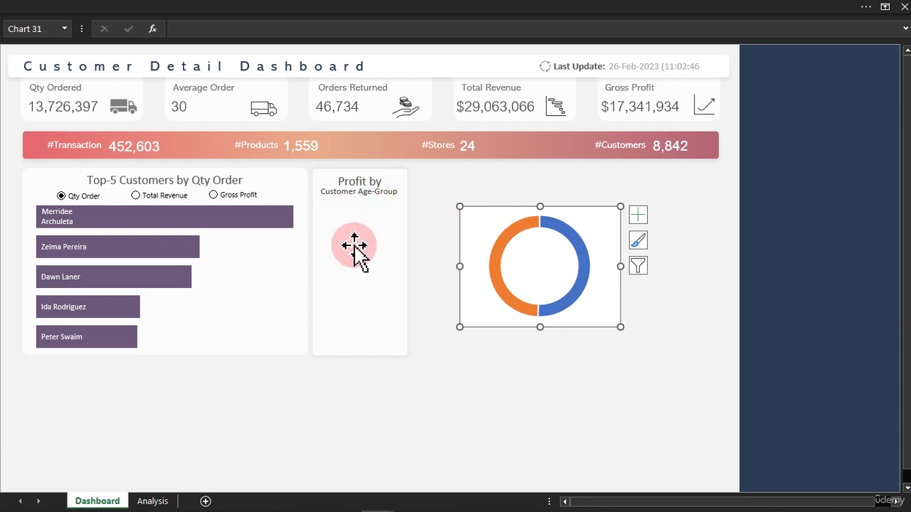
Set the doughnut chart's height to 1.92" and its width to under 1", and shorten its frame until it is roughly square
{"action": "left_click", "coordinate": [457, 10]}
{"action": "left_click", "coordinate": [613, 34]}
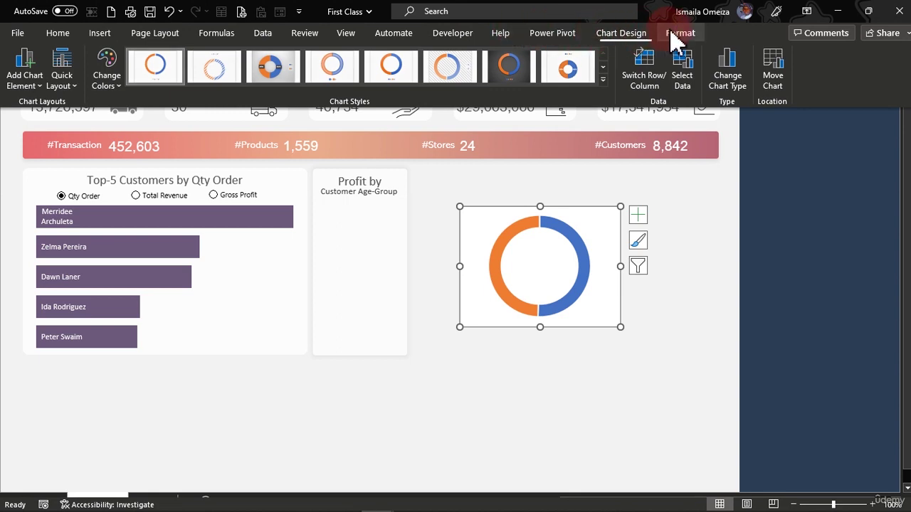
{"action": "left_click", "coordinate": [677, 33]}
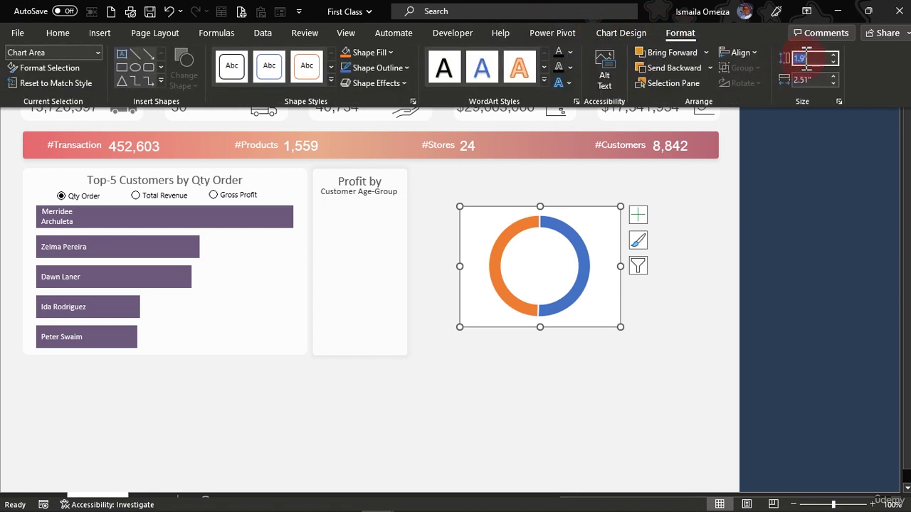
{"action": "type", "text": "1"}
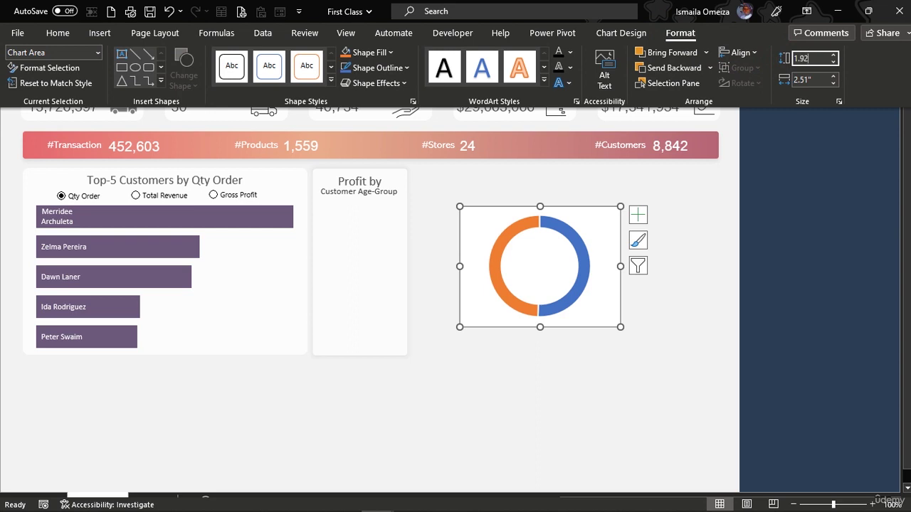
{"action": "key", "text": "Tab"}
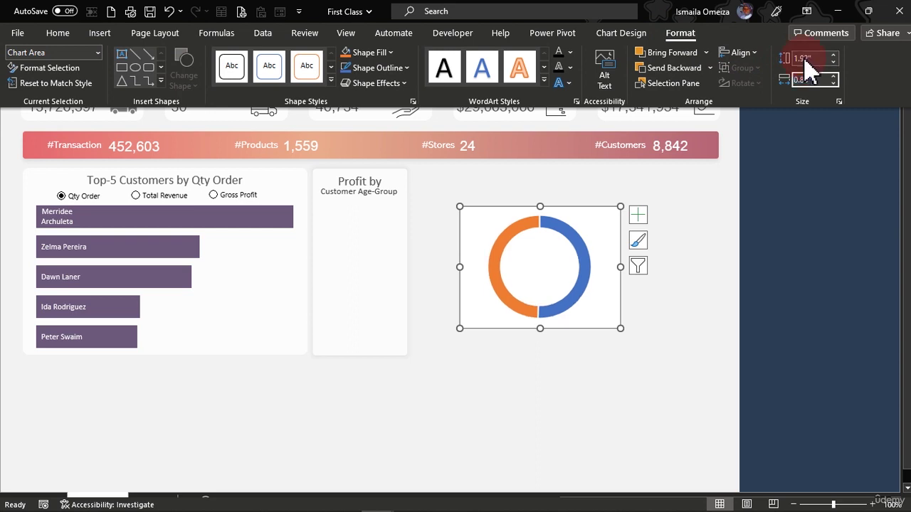
{"action": "key", "text": "Return"}
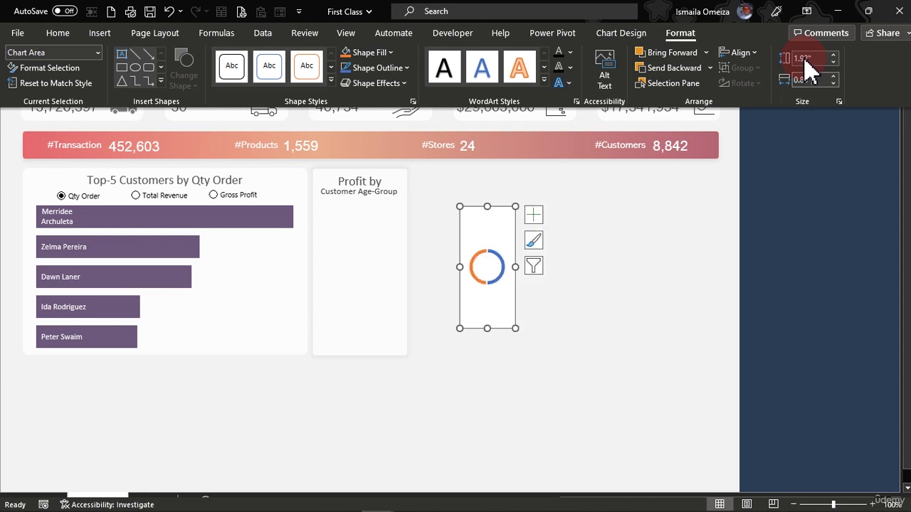
{"action": "left_click", "coordinate": [502, 330]}
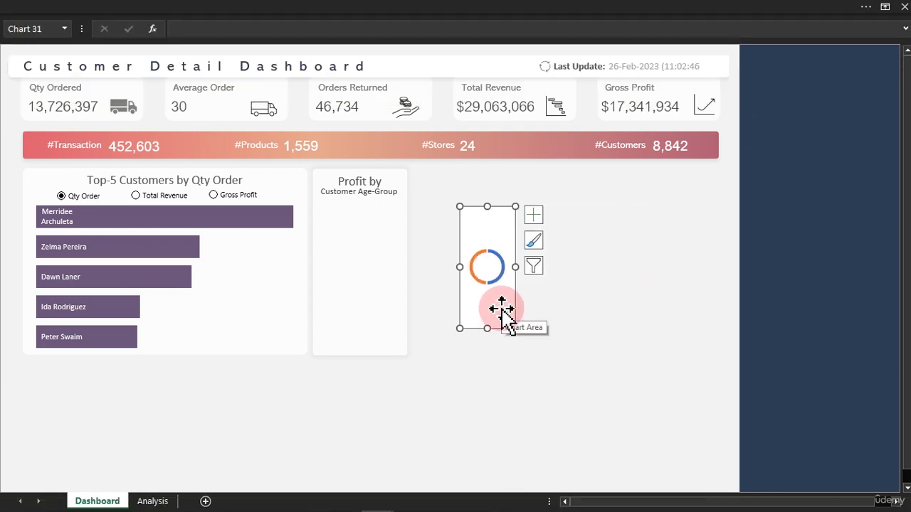
{"action": "left_click_drag", "start_coordinate": [487, 328], "coordinate": [488, 269]}
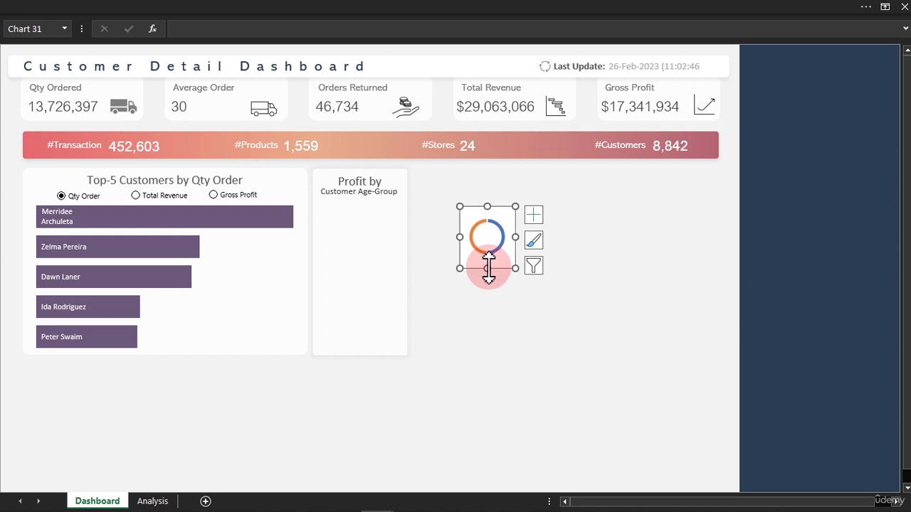
Give the doughnut chart area no fill and no border line, and remove the border line from the doughnut series
{"action": "double_click", "coordinate": [496, 268]}
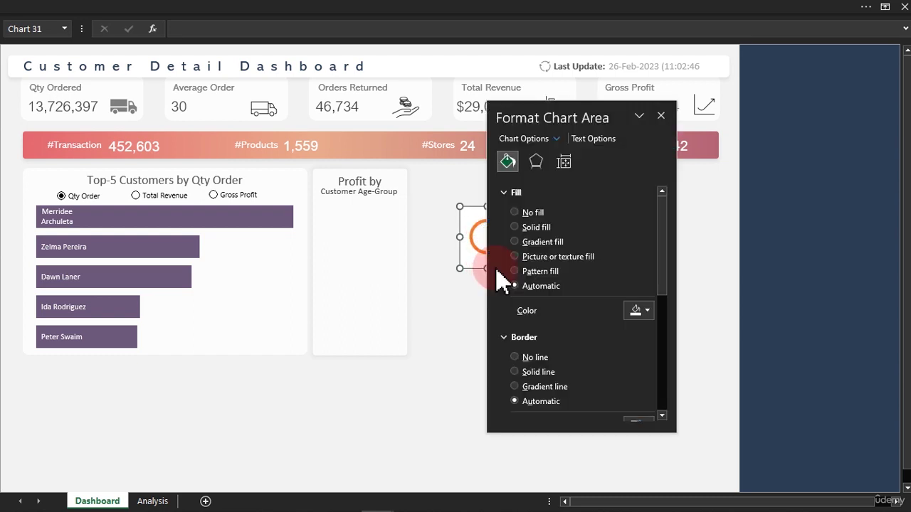
{"action": "left_click_drag", "start_coordinate": [590, 112], "coordinate": [706, 113]}
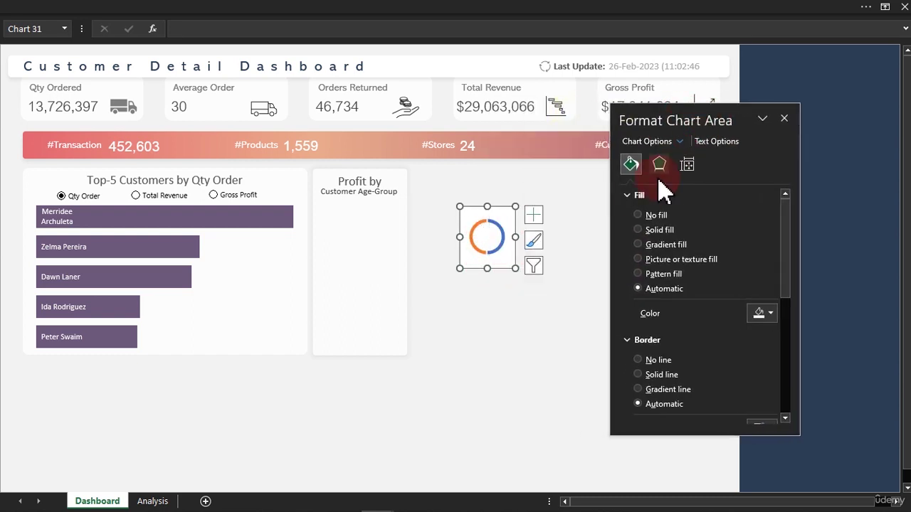
{"action": "left_click", "coordinate": [640, 216]}
{"action": "left_click", "coordinate": [639, 330]}
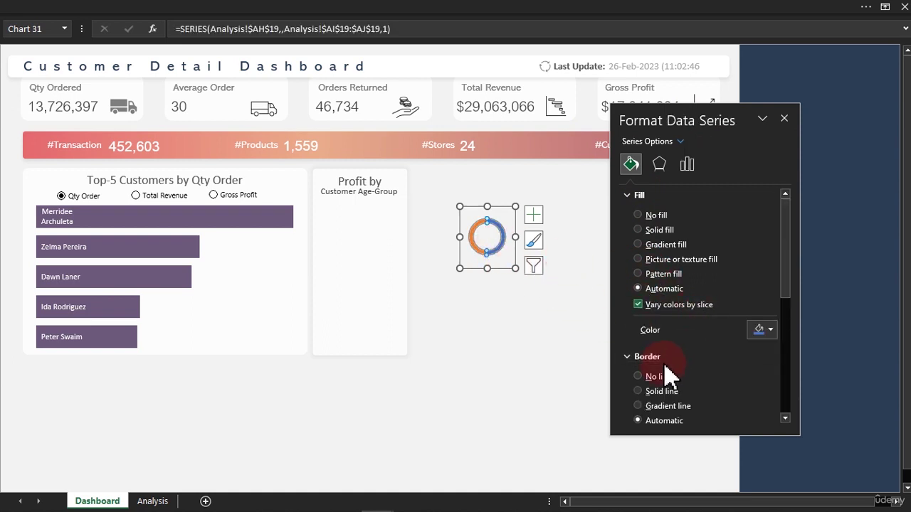
{"action": "left_click", "coordinate": [650, 377]}
{"action": "left_click", "coordinate": [510, 281]}
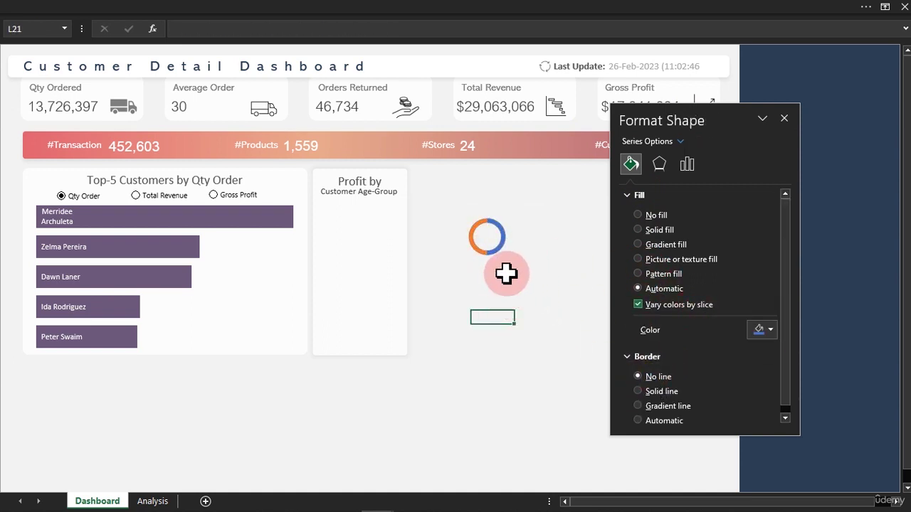
Place three copies of the doughnut chart in a vertical stack inside the Profit by Customer Age-Group card
{"action": "left_click", "coordinate": [493, 259]}
{"action": "left_click", "coordinate": [498, 251]}
{"action": "left_click", "coordinate": [505, 271]}
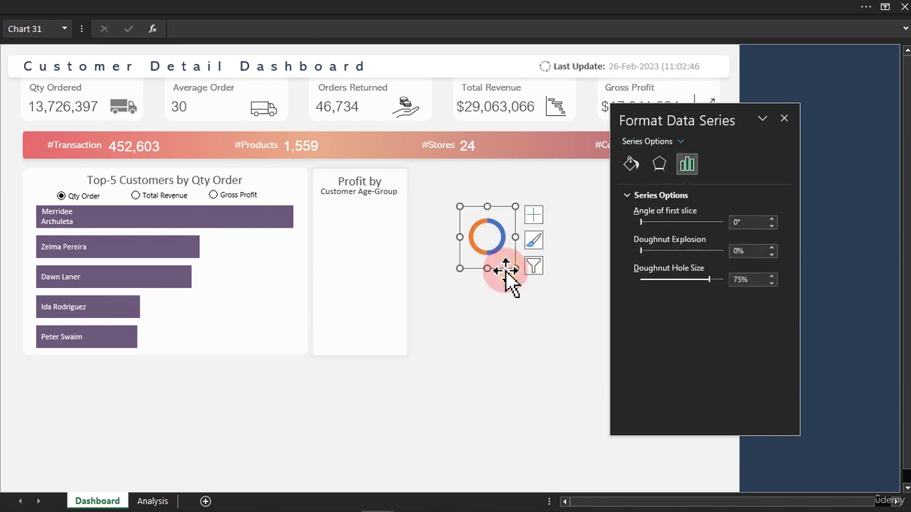
{"action": "left_click_drag", "start_coordinate": [506, 268], "coordinate": [357, 362]}
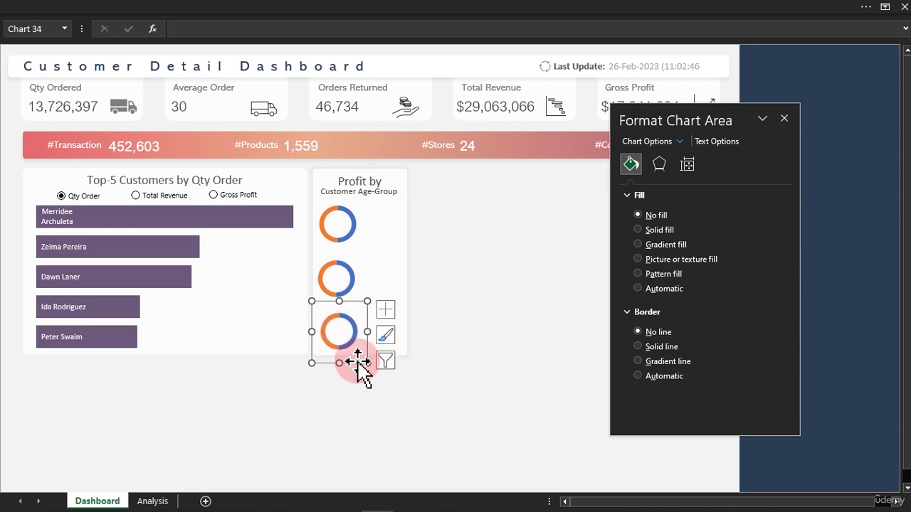
Select all three doughnut charts in the Profit by Customer Age-Group card and align them by their right edges
{"action": "left_click", "coordinate": [347, 281], "text": "ctrl"}
{"action": "left_click", "coordinate": [349, 226], "text": "ctrl"}
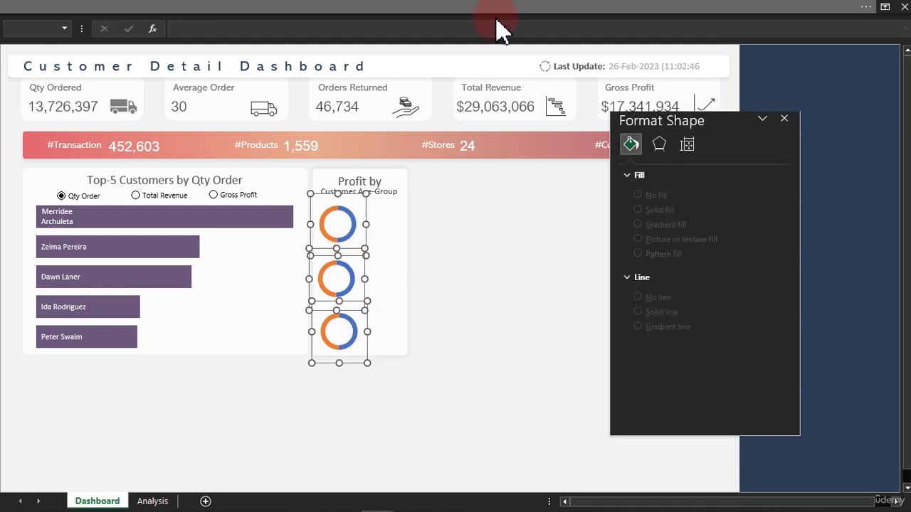
{"action": "left_click", "coordinate": [495, 10]}
{"action": "left_click", "coordinate": [619, 34]}
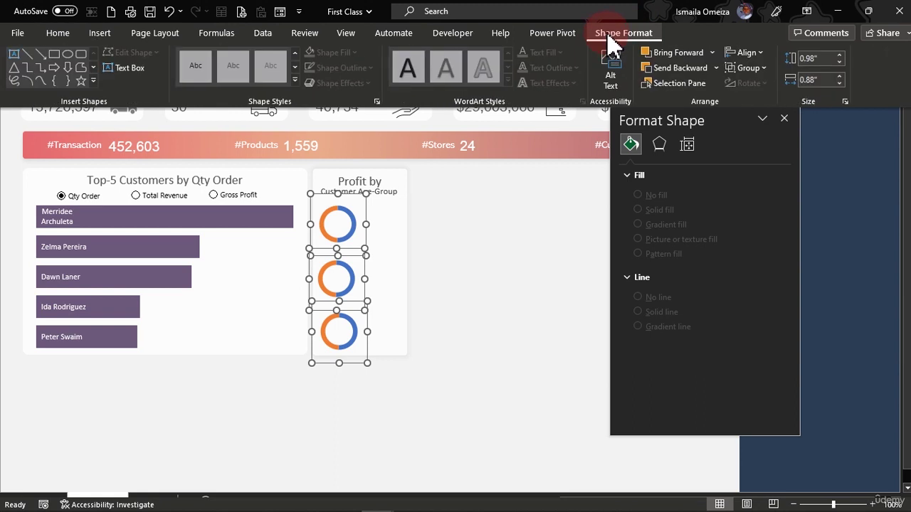
{"action": "left_click", "coordinate": [758, 54]}
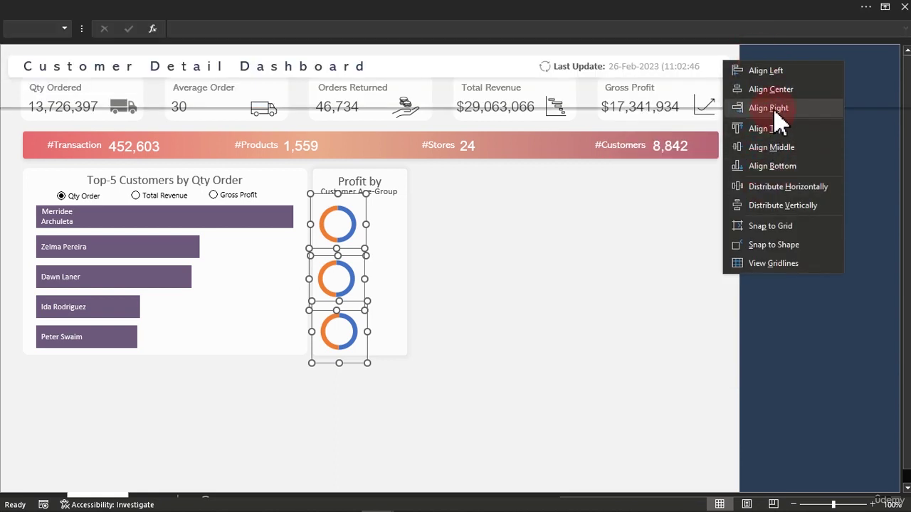
{"action": "left_click", "coordinate": [782, 110]}
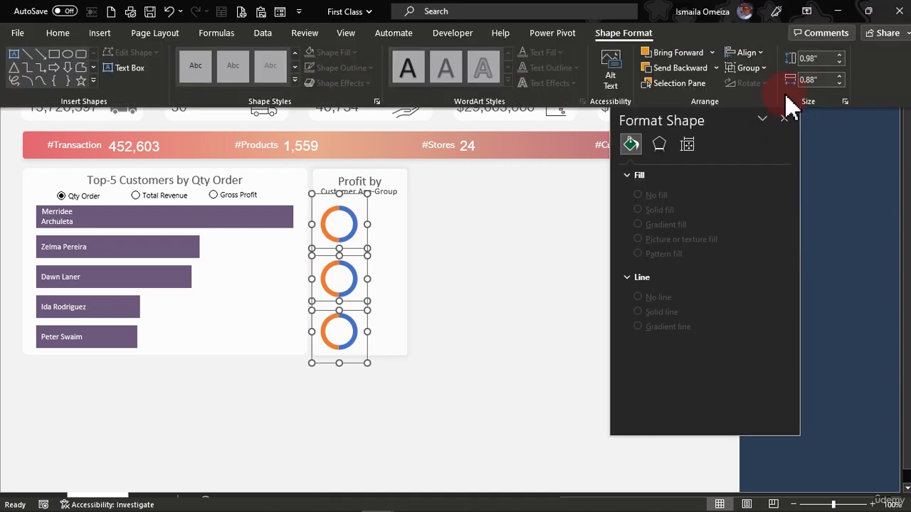
Distribute the three doughnut charts horizontally and vertically so they are evenly spaced, and deselect them
{"action": "left_click", "coordinate": [757, 57]}
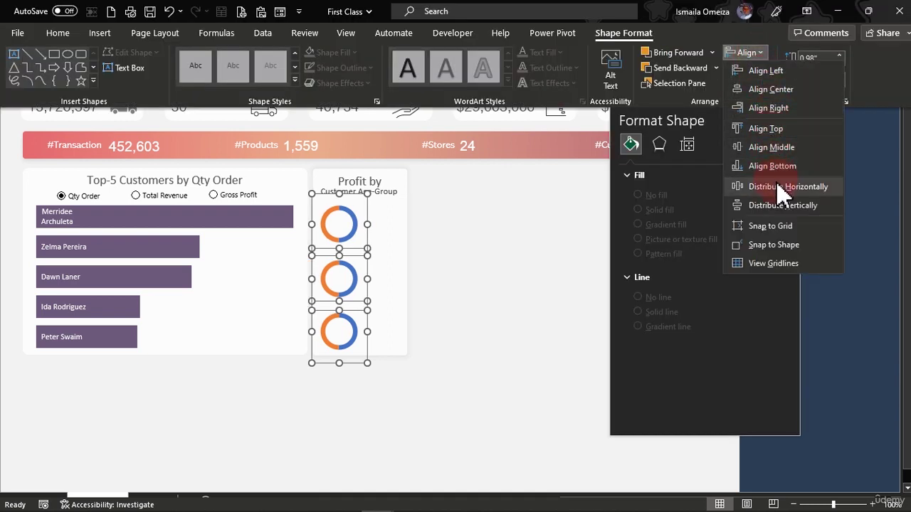
{"action": "left_click", "coordinate": [778, 187]}
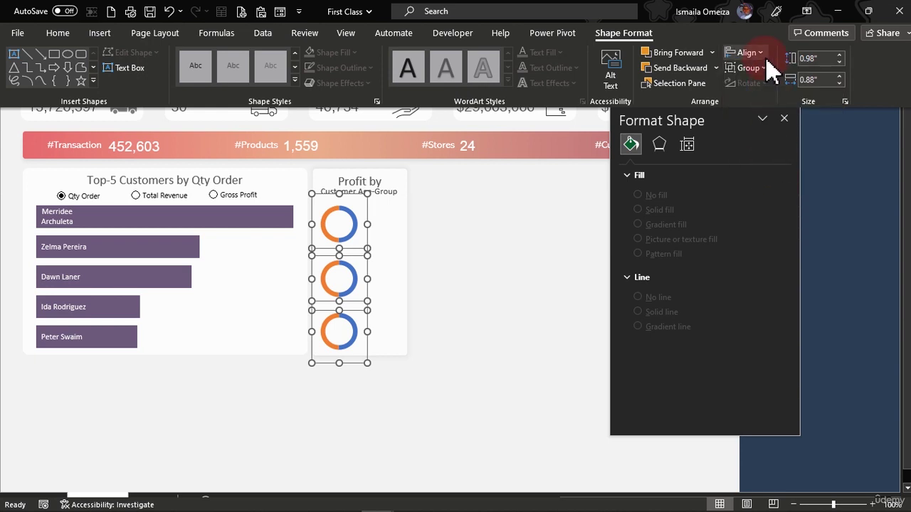
{"action": "left_click", "coordinate": [767, 57]}
{"action": "left_click", "coordinate": [790, 204]}
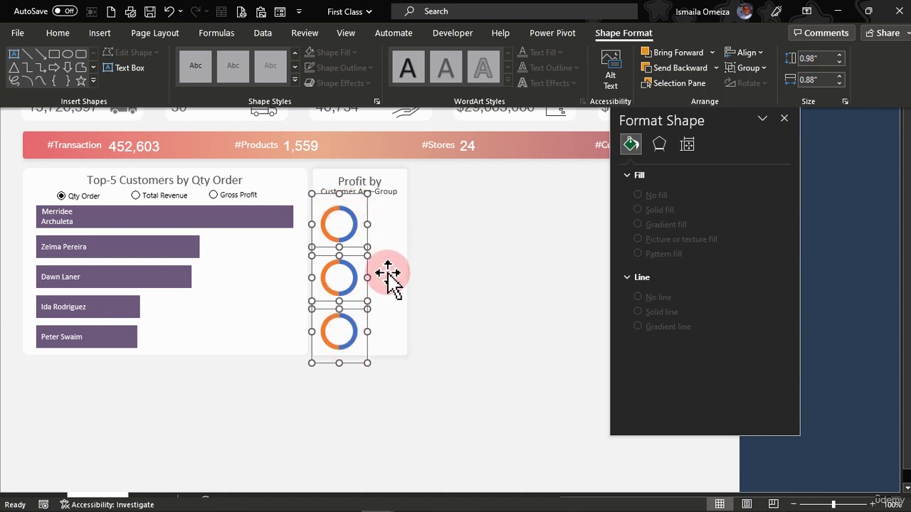
{"action": "left_click", "coordinate": [504, 257]}
{"action": "left_click", "coordinate": [505, 252]}
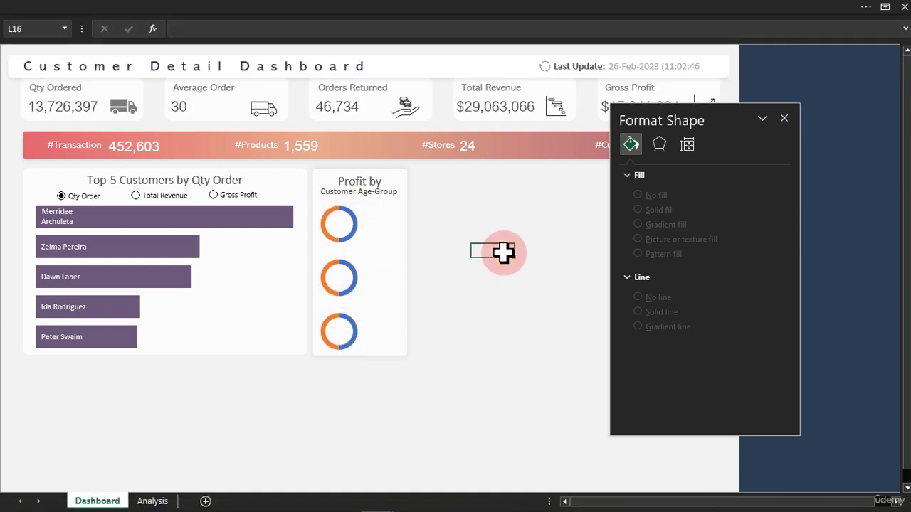
Change the middle doughnut chart's data range to the 31-50 row, =Analysis!$AH$20:$AJ$20
{"action": "left_click", "coordinate": [349, 264]}
{"action": "right_click", "coordinate": [350, 267]}
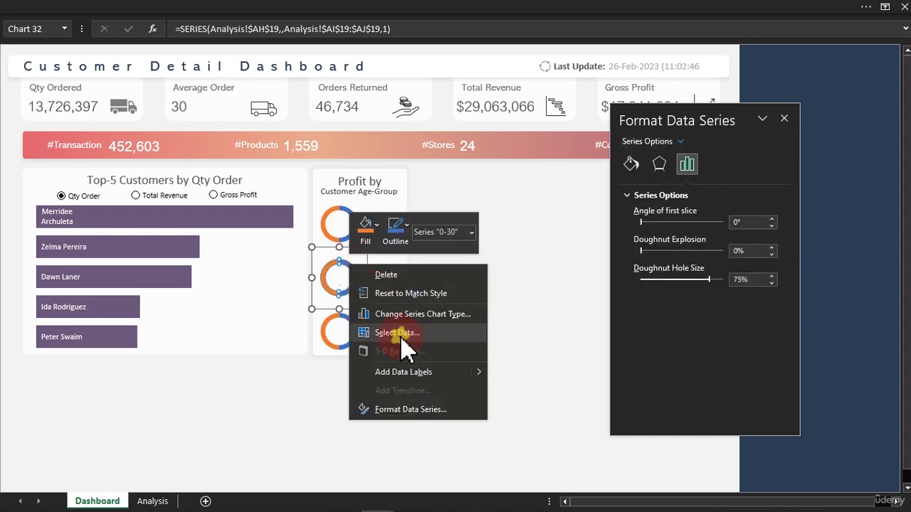
{"action": "left_click", "coordinate": [396, 332]}
{"action": "left_click_drag", "start_coordinate": [385, 203], "coordinate": [397, 328]}
{"action": "left_click", "coordinate": [370, 250]}
{"action": "left_click_drag", "start_coordinate": [370, 249], "coordinate": [498, 255]}
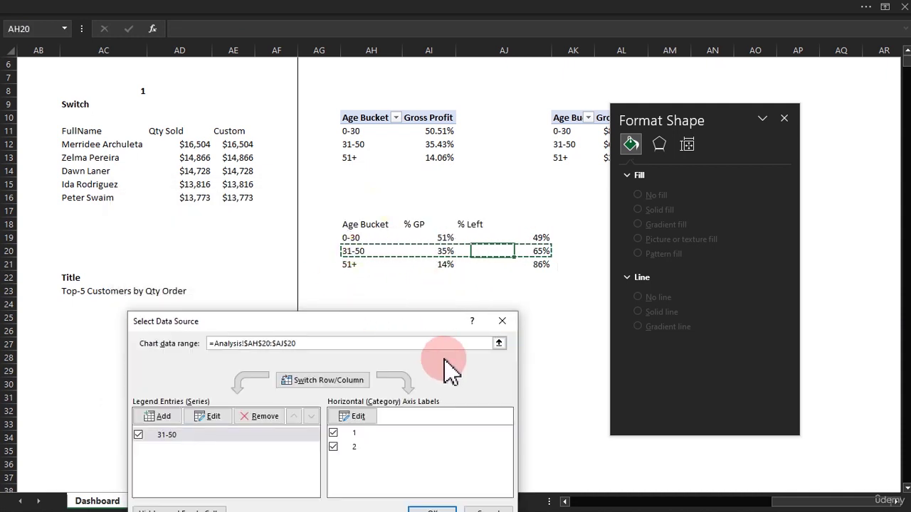
{"action": "left_click", "coordinate": [432, 509]}
Change the bottom doughnut chart's data range to the 51+ row, =Analysis!$AH$21:$AJ$21
{"action": "left_click", "coordinate": [353, 288]}
{"action": "right_click", "coordinate": [350, 326]}
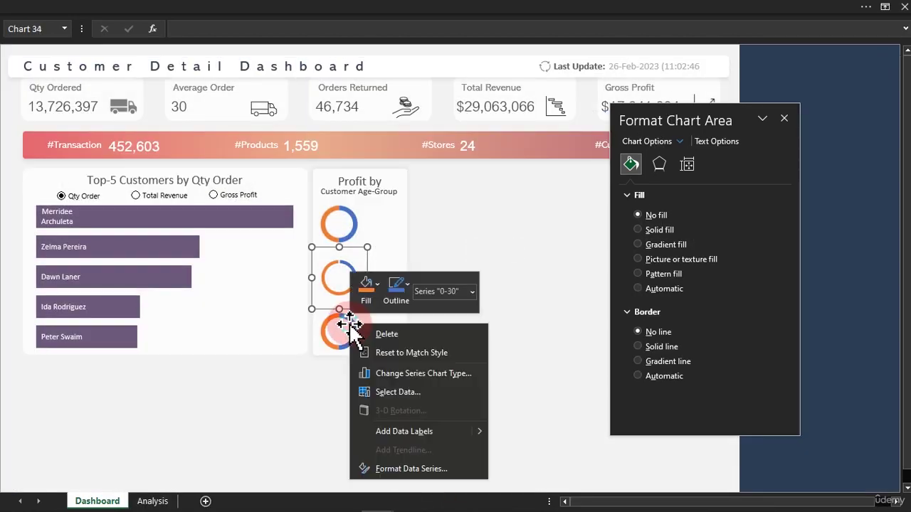
{"action": "left_click", "coordinate": [397, 401]}
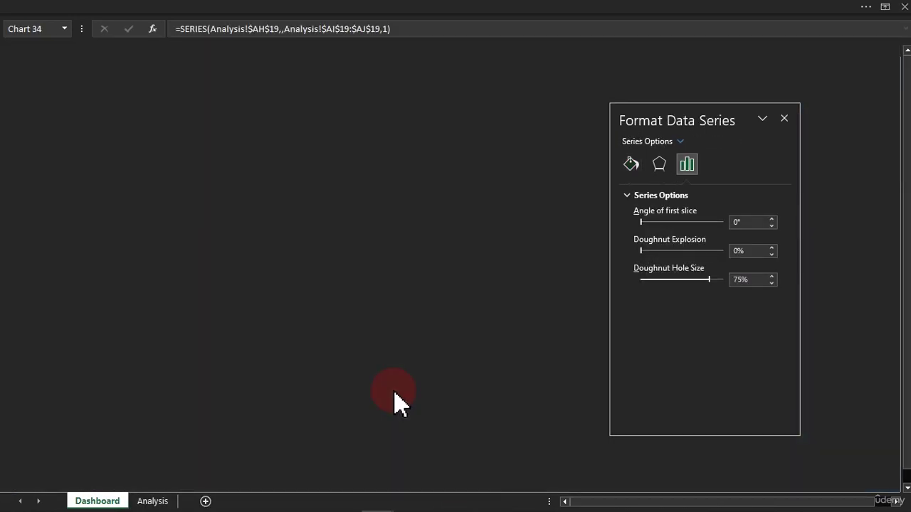
{"action": "left_click_drag", "start_coordinate": [351, 267], "coordinate": [520, 262]}
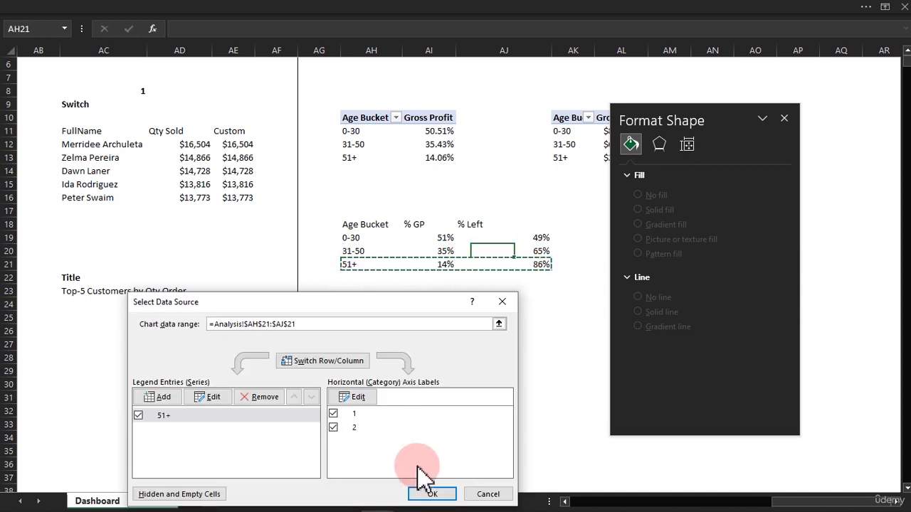
{"action": "left_click", "coordinate": [429, 491]}
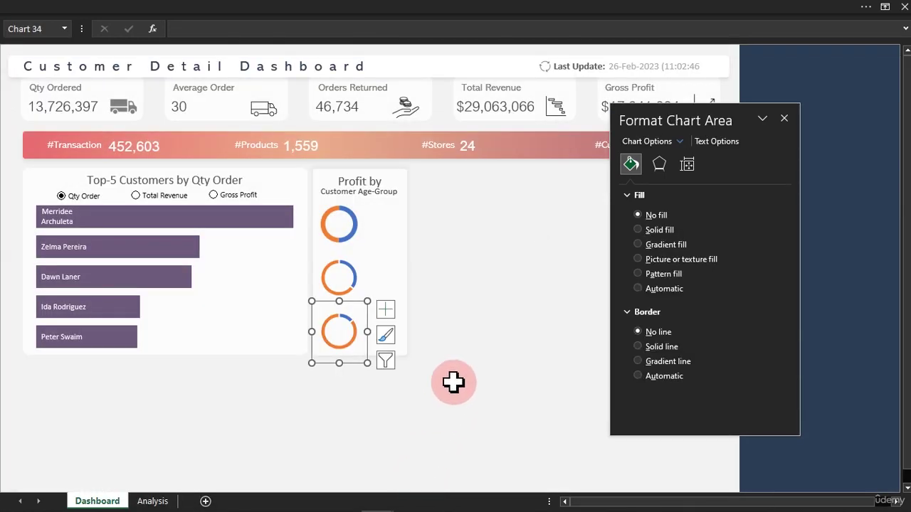
{"action": "left_click", "coordinate": [503, 303]}
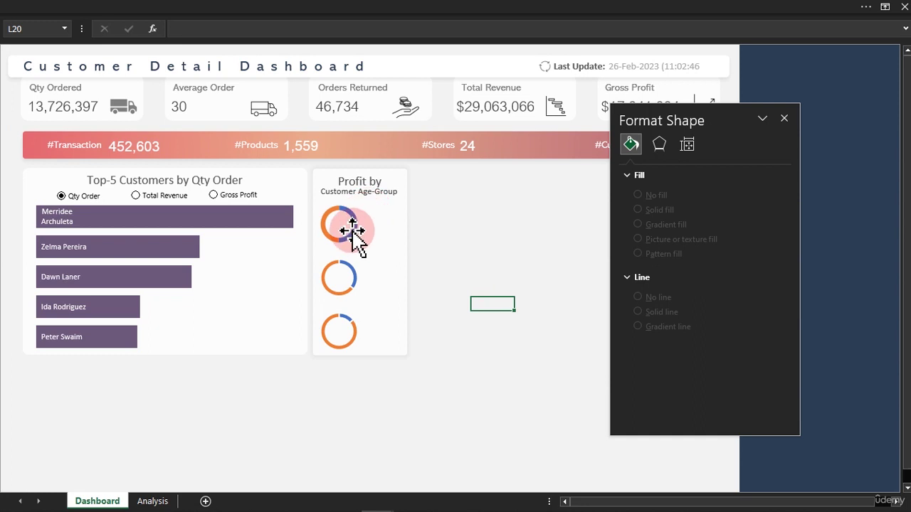
Examine the % GP and % Left values on the Analysis sheet to see which doughnut slice each one feeds
{"action": "mouse_move", "coordinate": [355, 235]}
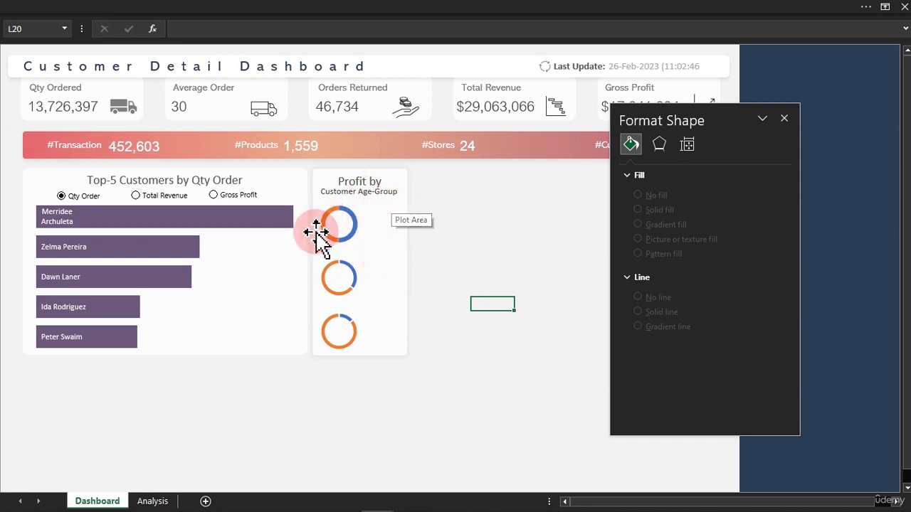
{"action": "left_click", "coordinate": [152, 500]}
{"action": "left_click", "coordinate": [420, 237]}
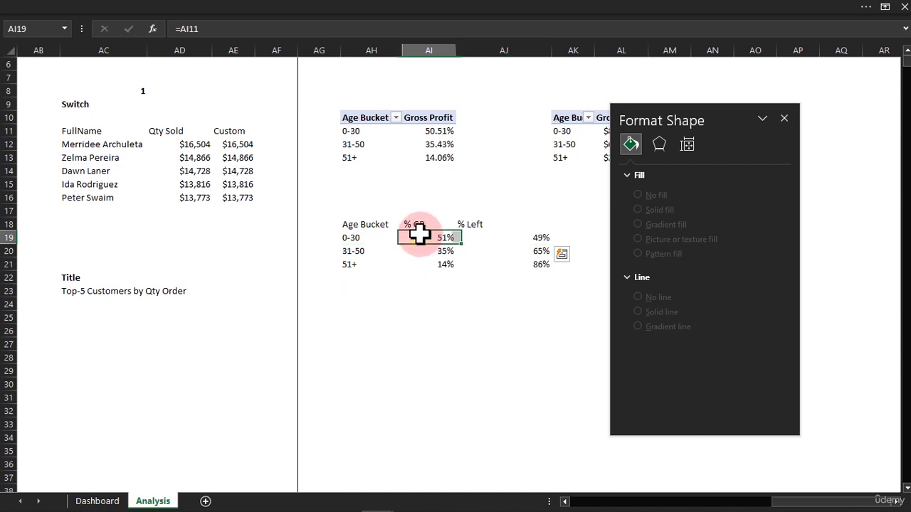
{"action": "left_click_drag", "start_coordinate": [533, 237], "coordinate": [533, 263]}
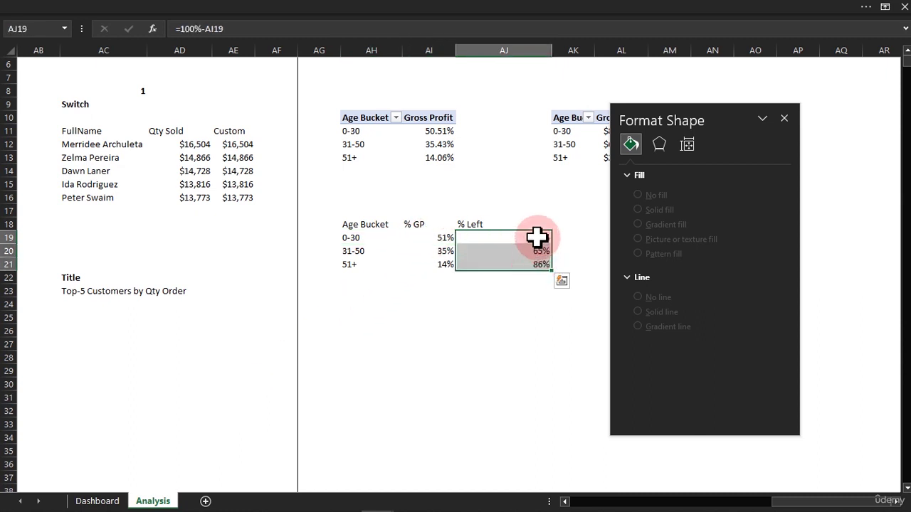
{"action": "left_click", "coordinate": [444, 239]}
{"action": "left_click", "coordinate": [440, 250]}
{"action": "left_click", "coordinate": [437, 264]}
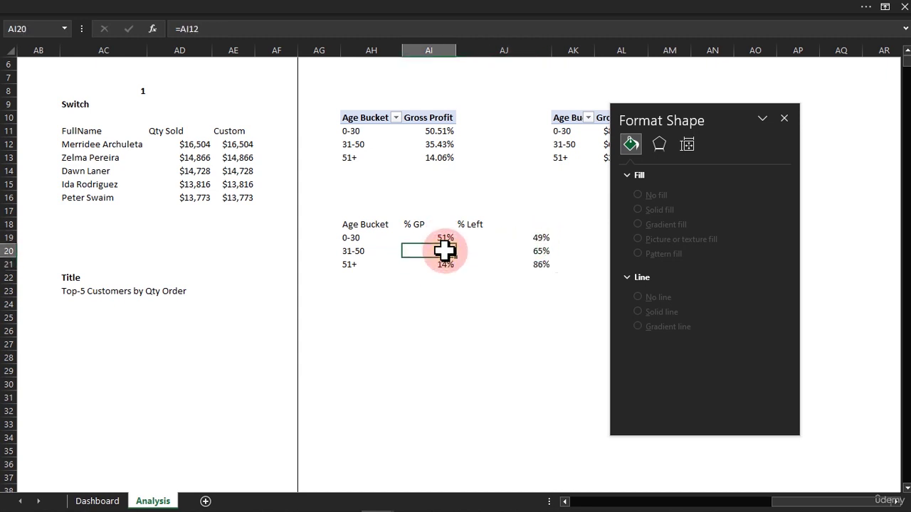
{"action": "left_click", "coordinate": [438, 237]}
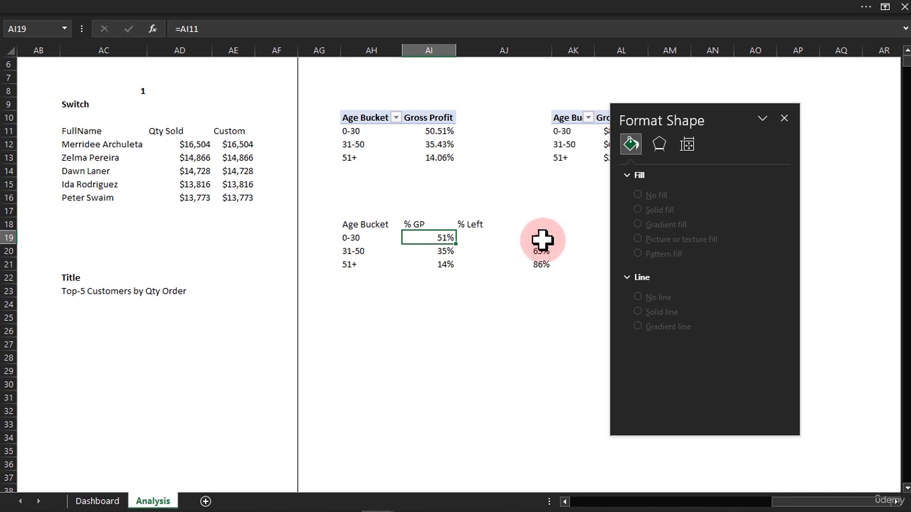
On the Dashboard, fill the % Left slice of the top doughnut chart with light gray
{"action": "left_click", "coordinate": [98, 500]}
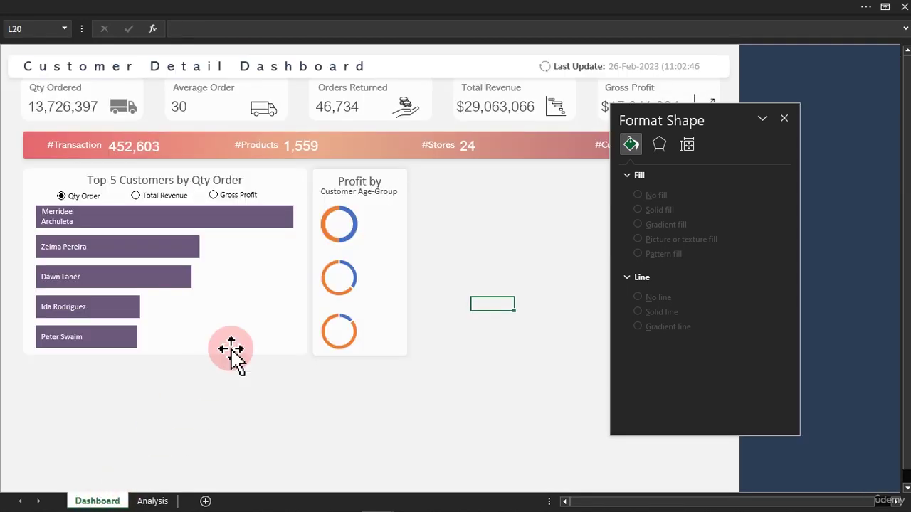
{"action": "left_click", "coordinate": [329, 217]}
{"action": "left_click", "coordinate": [329, 217]}
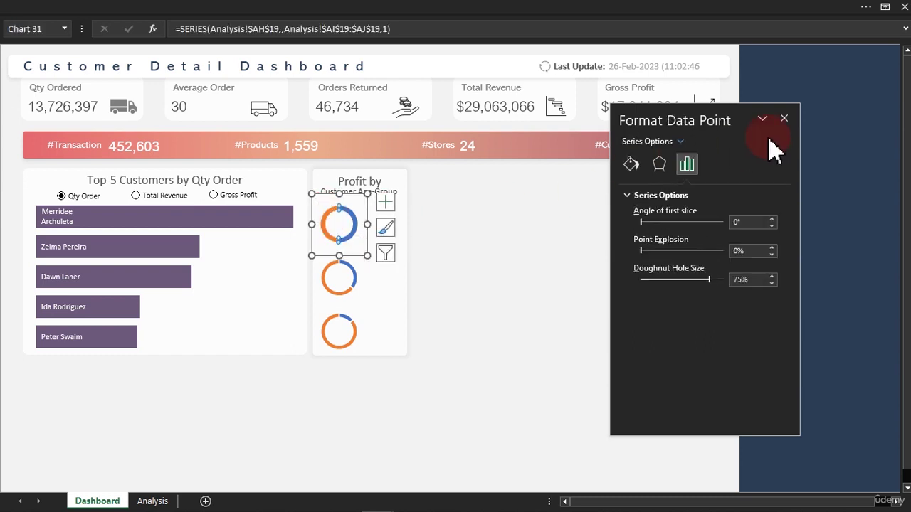
{"action": "left_click", "coordinate": [631, 164]}
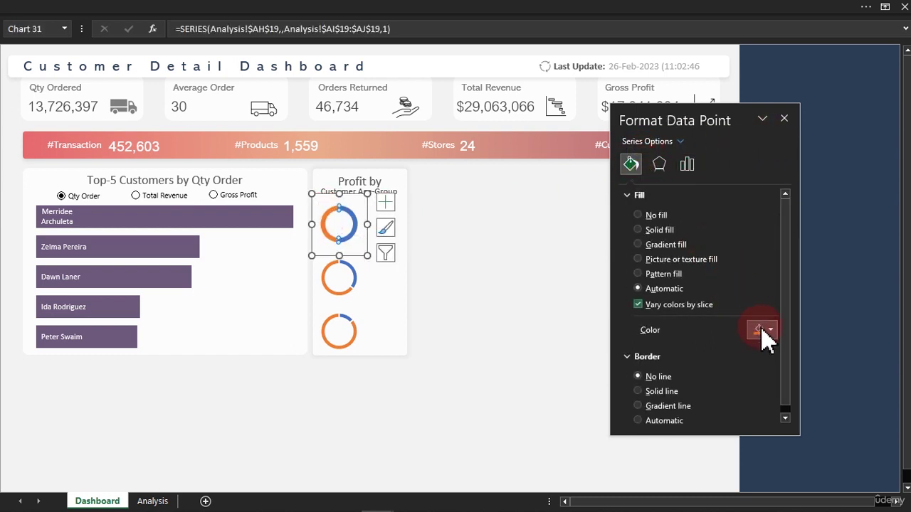
{"action": "left_click", "coordinate": [766, 331]}
{"action": "left_click", "coordinate": [753, 188]}
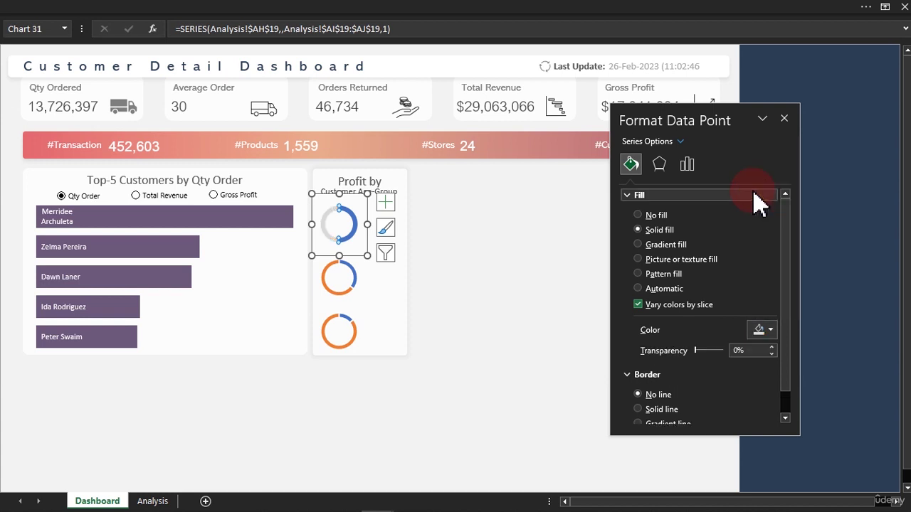
Remove the border line from the middle doughnut's series and fill its % Left slice with light gray
{"action": "left_click", "coordinate": [350, 271]}
{"action": "left_click", "coordinate": [631, 165]}
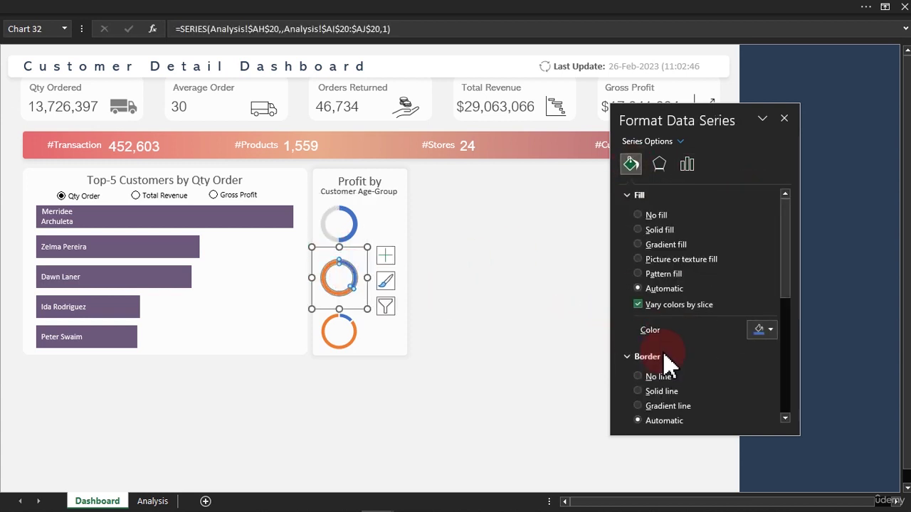
{"action": "left_click", "coordinate": [652, 377]}
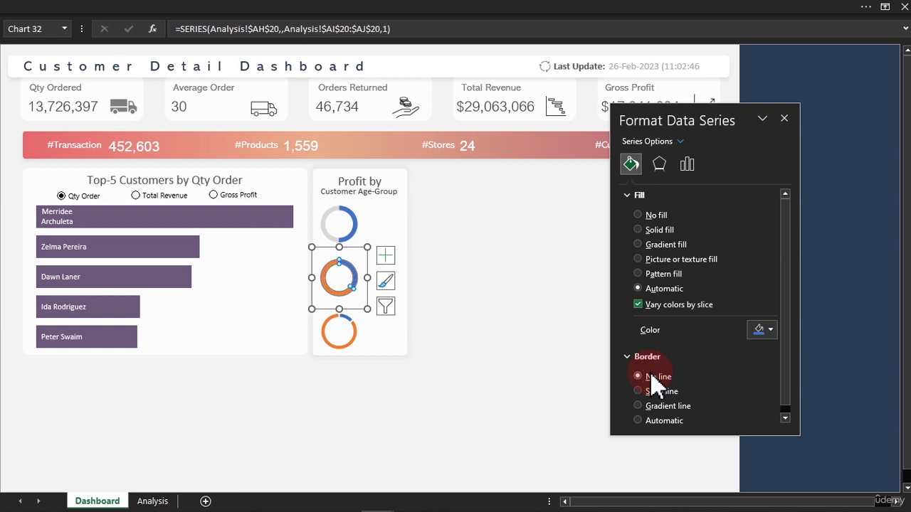
{"action": "left_click", "coordinate": [331, 291]}
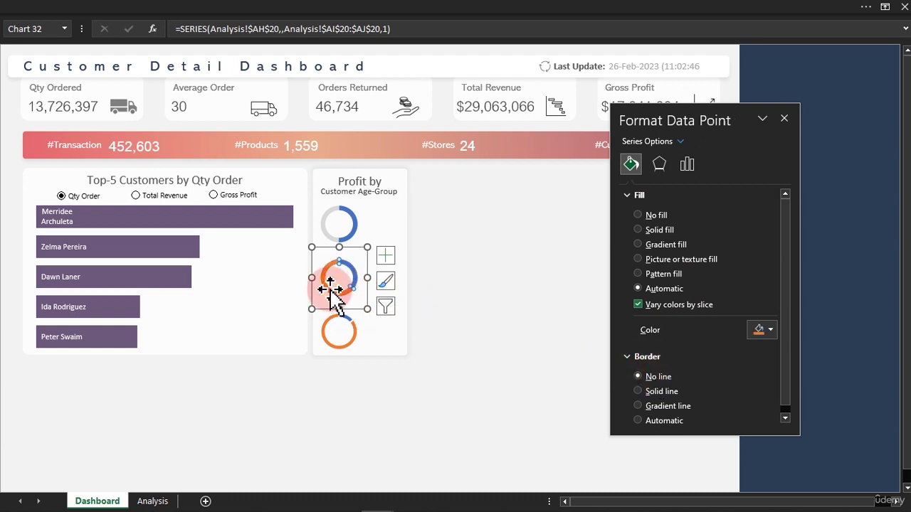
{"action": "left_click", "coordinate": [758, 329]}
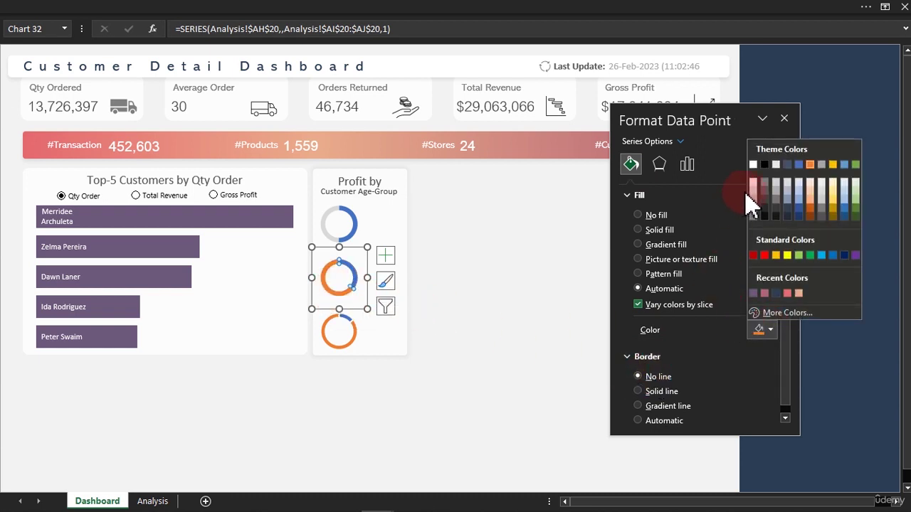
{"action": "left_click", "coordinate": [753, 191]}
Fill the bottom doughnut's % Left slice with light gray and remove the border lines from that slice and the whole series
{"action": "left_click", "coordinate": [362, 344]}
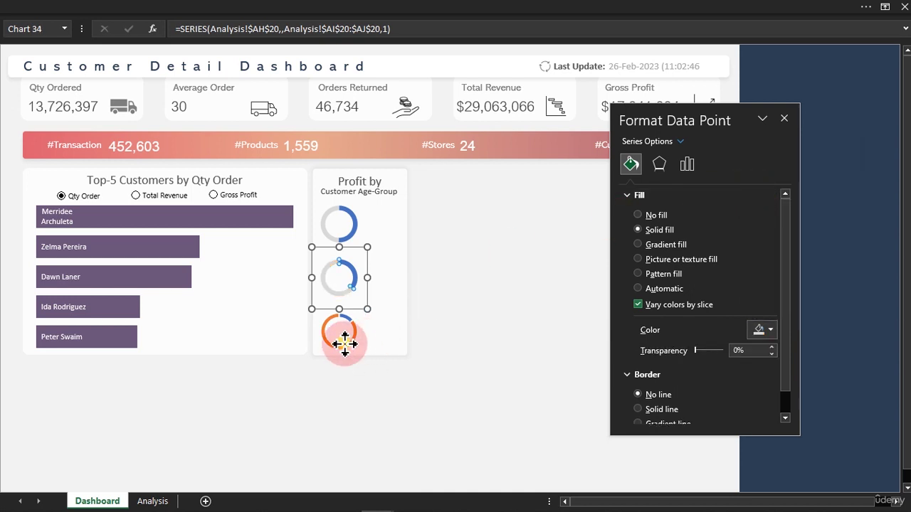
{"action": "left_click", "coordinate": [345, 348]}
{"action": "left_click", "coordinate": [345, 347]}
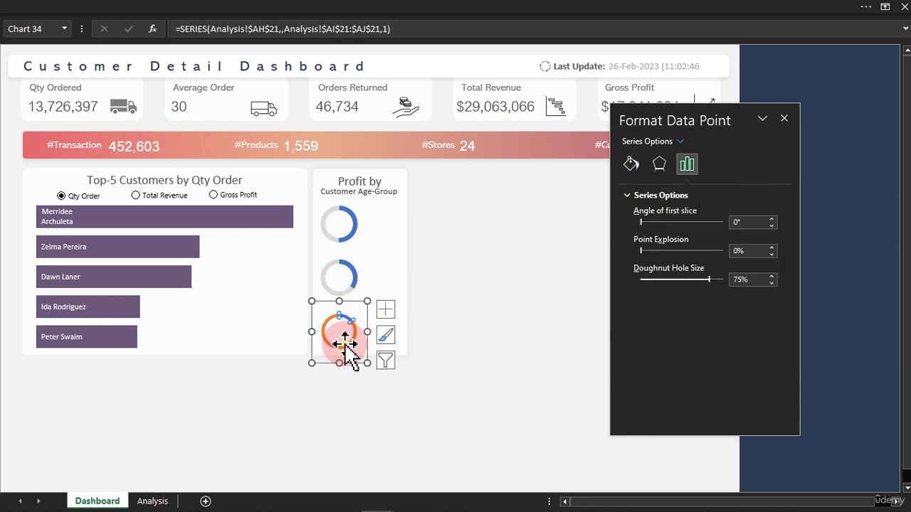
{"action": "left_click", "coordinate": [630, 164]}
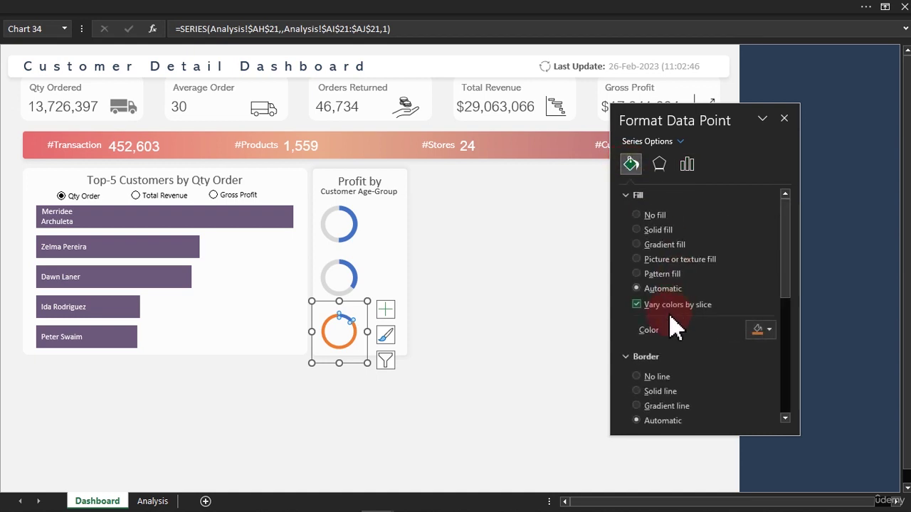
{"action": "left_click", "coordinate": [653, 381]}
{"action": "left_click", "coordinate": [763, 330]}
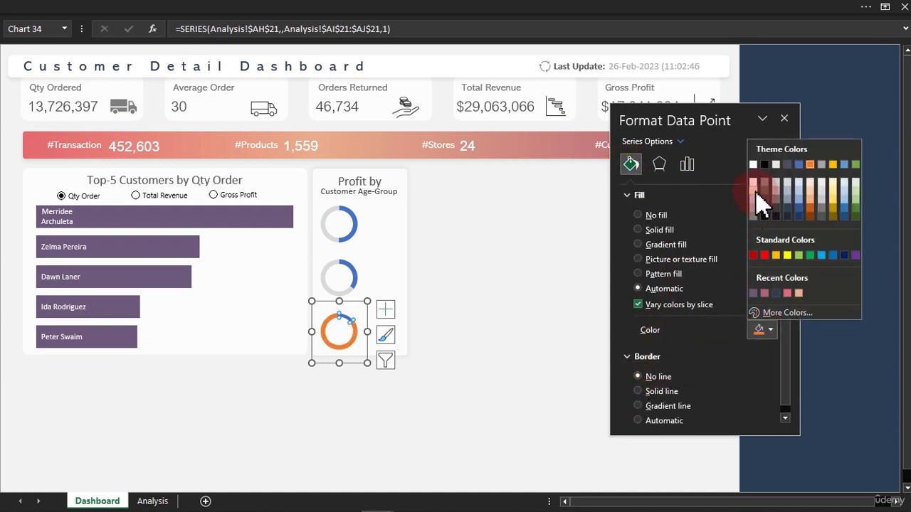
{"action": "left_click", "coordinate": [760, 203]}
{"action": "left_click", "coordinate": [449, 329]}
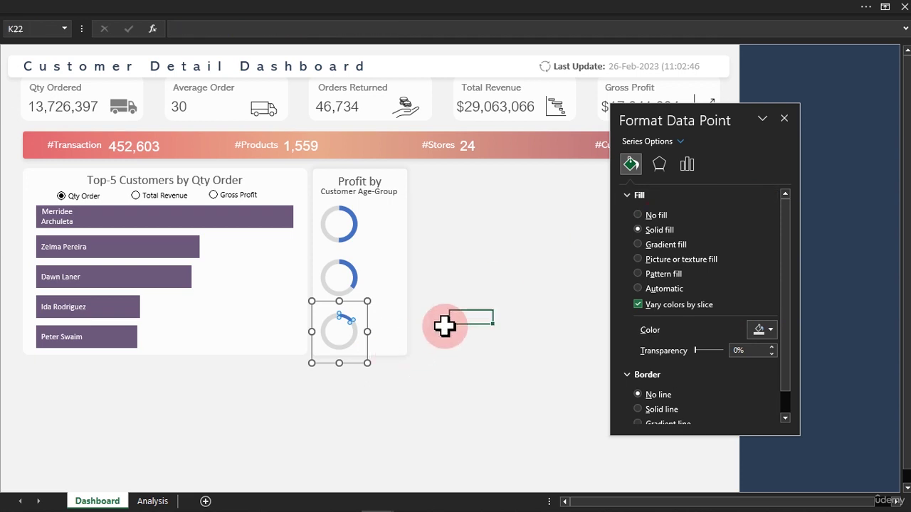
{"action": "left_click", "coordinate": [347, 322]}
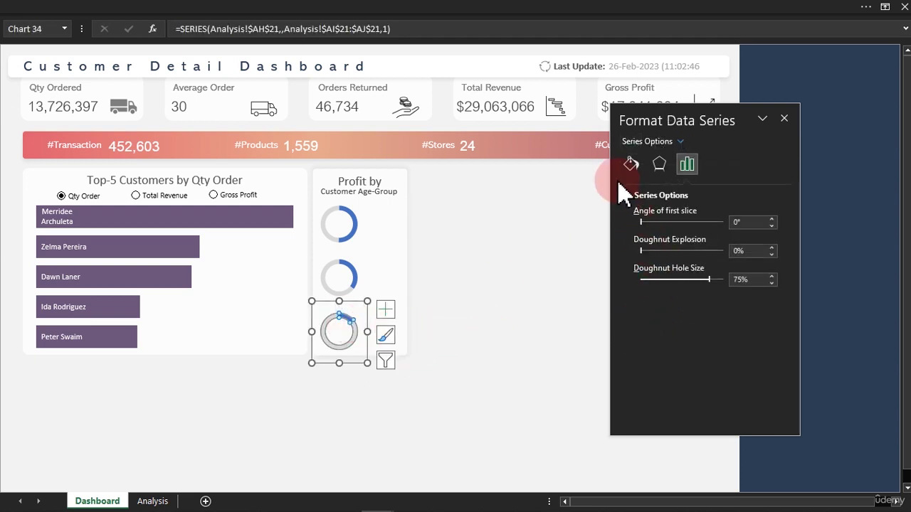
{"action": "left_click", "coordinate": [625, 171]}
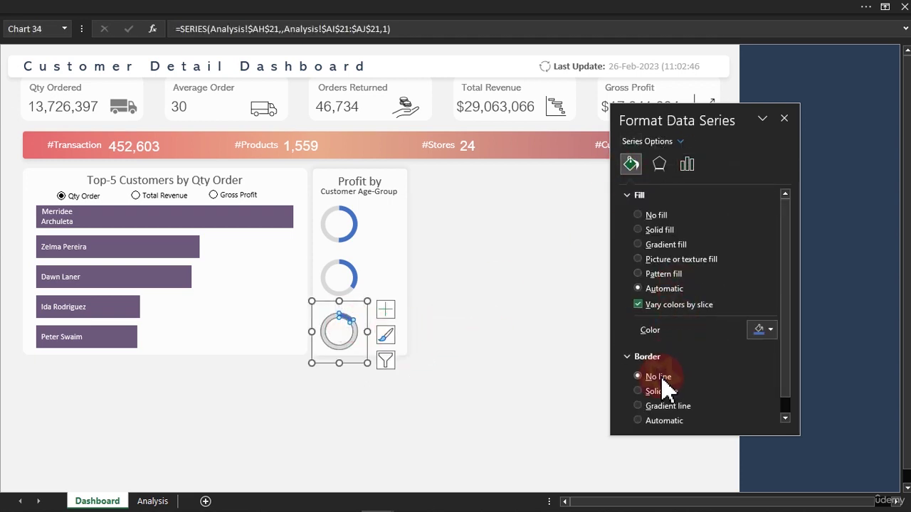
Fill the % GP slice of the top doughnut chart with the recently used coral red
{"action": "left_click", "coordinate": [535, 330]}
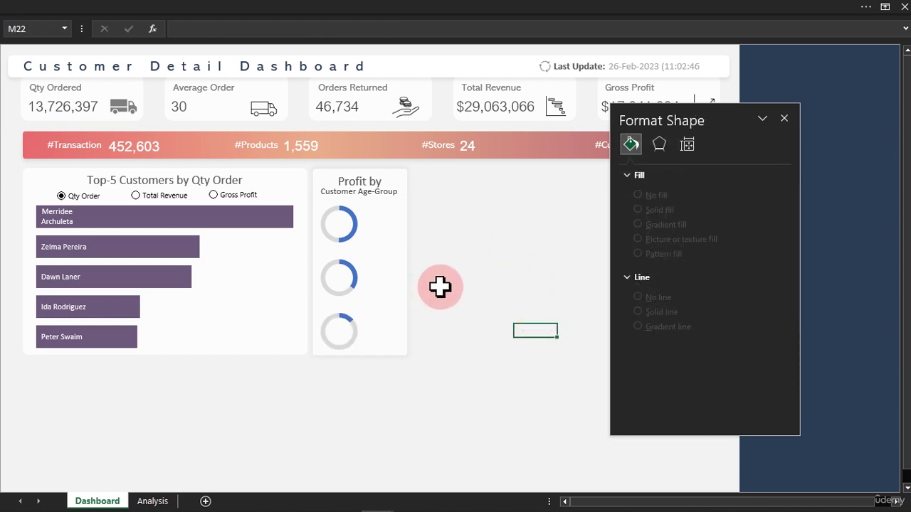
{"action": "left_click", "coordinate": [353, 219]}
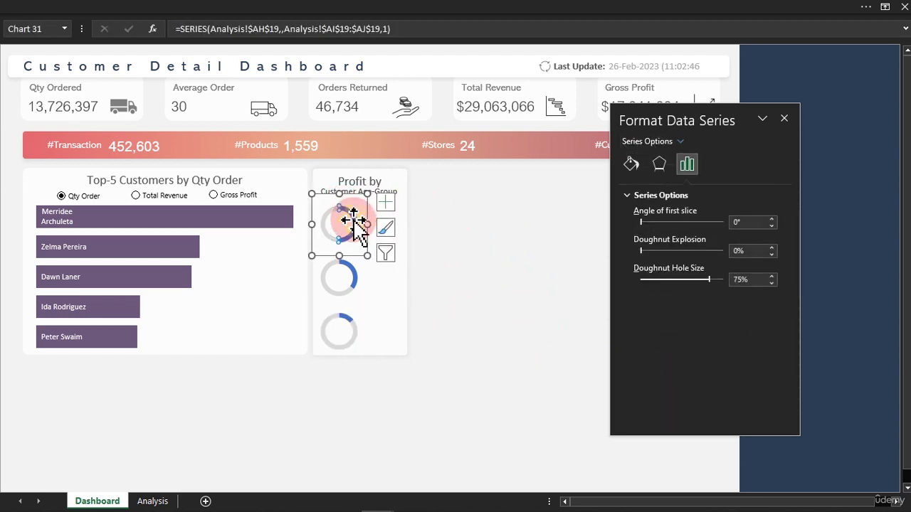
{"action": "left_click", "coordinate": [629, 165]}
{"action": "left_click", "coordinate": [765, 329]}
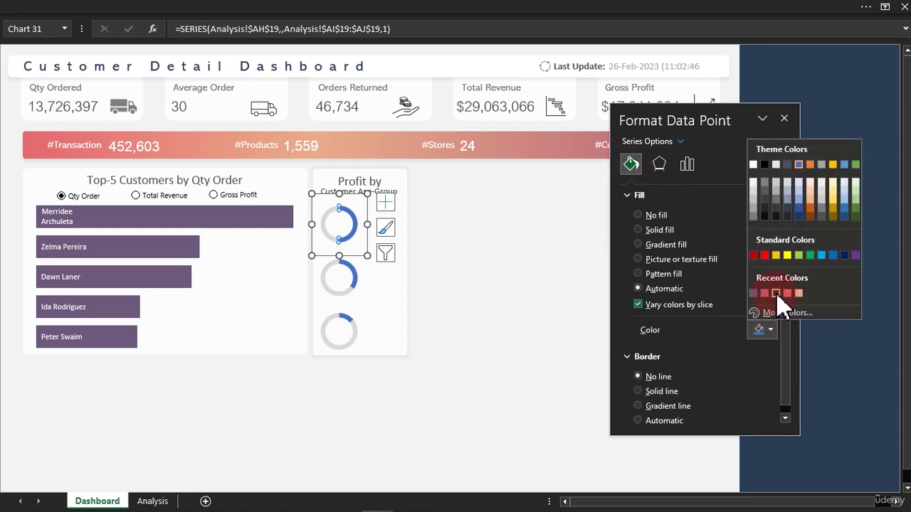
{"action": "left_click", "coordinate": [787, 295]}
{"action": "left_click", "coordinate": [492, 278]}
Fill the % GP slice of the middle doughnut chart with the recently used dark navy
{"action": "left_click_drag", "start_coordinate": [396, 275], "coordinate": [353, 270]}
{"action": "left_click", "coordinate": [351, 269]}
{"action": "left_click", "coordinate": [351, 271]}
{"action": "left_click", "coordinate": [627, 165]}
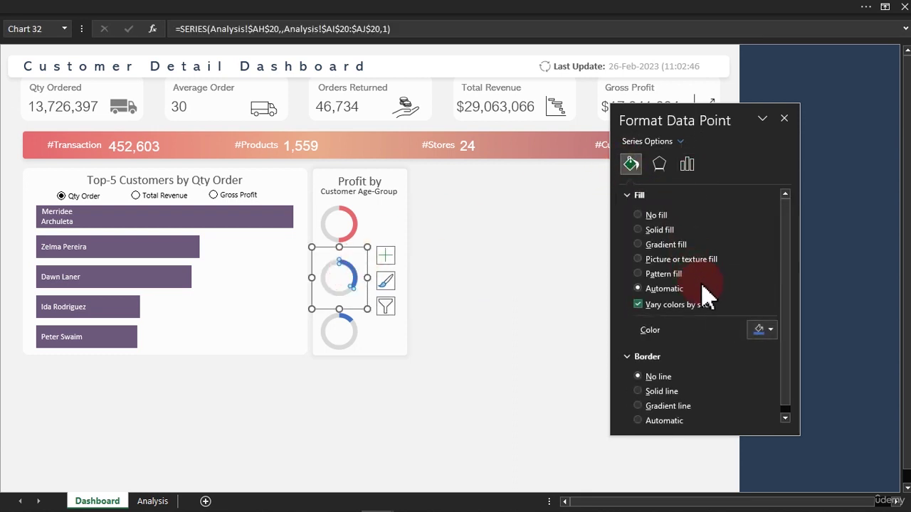
{"action": "left_click", "coordinate": [768, 330]}
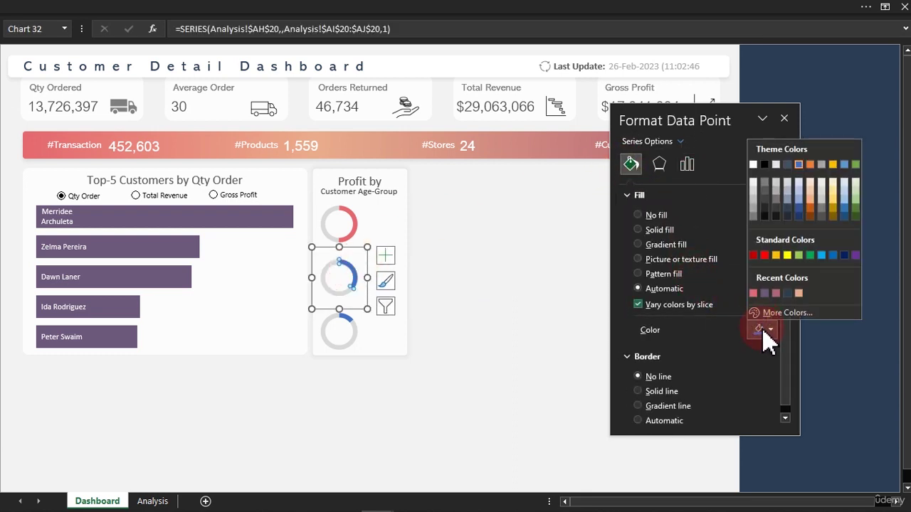
{"action": "left_click", "coordinate": [786, 293]}
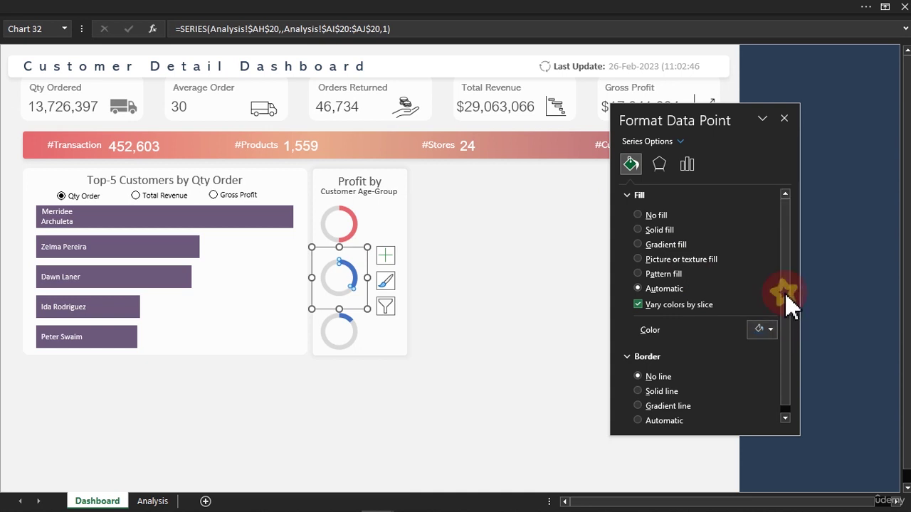
Fill the % GP slice of the bottom doughnut chart with the recently used muted rose
{"action": "left_click", "coordinate": [349, 318]}
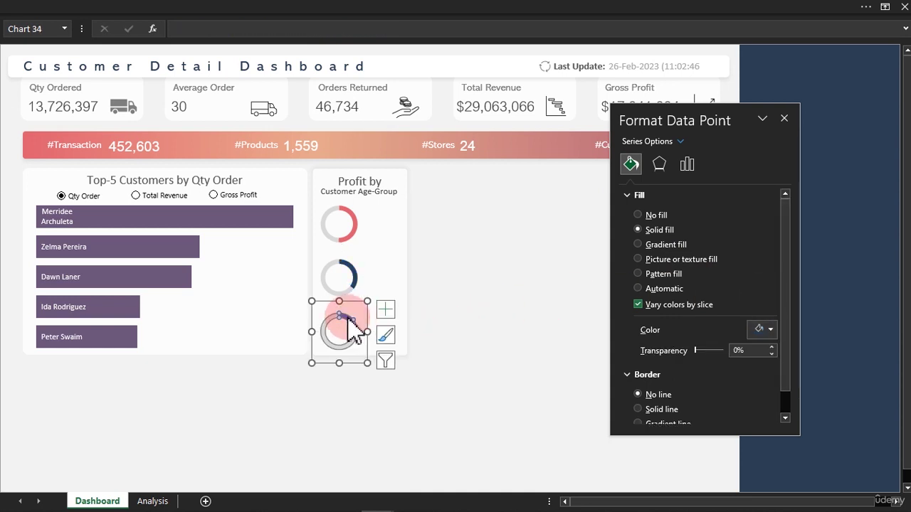
{"action": "left_click", "coordinate": [630, 163]}
{"action": "left_click", "coordinate": [769, 329]}
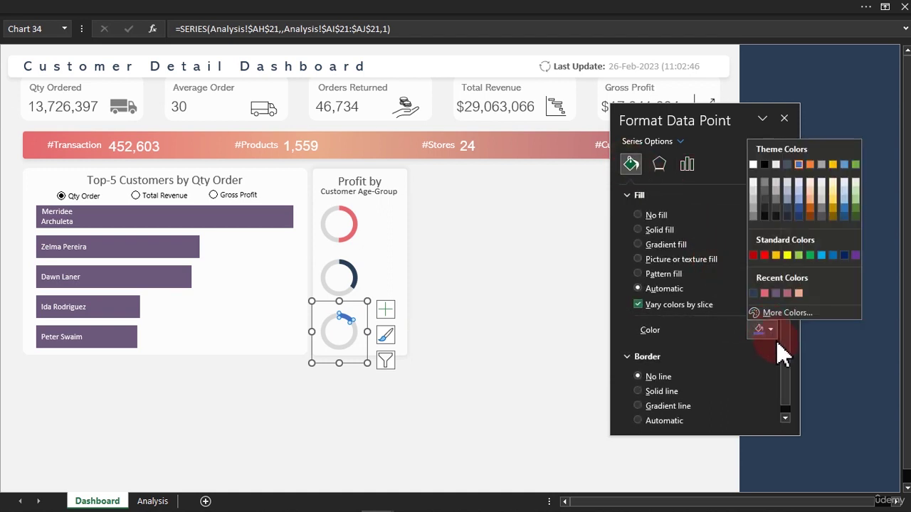
{"action": "left_click", "coordinate": [788, 294]}
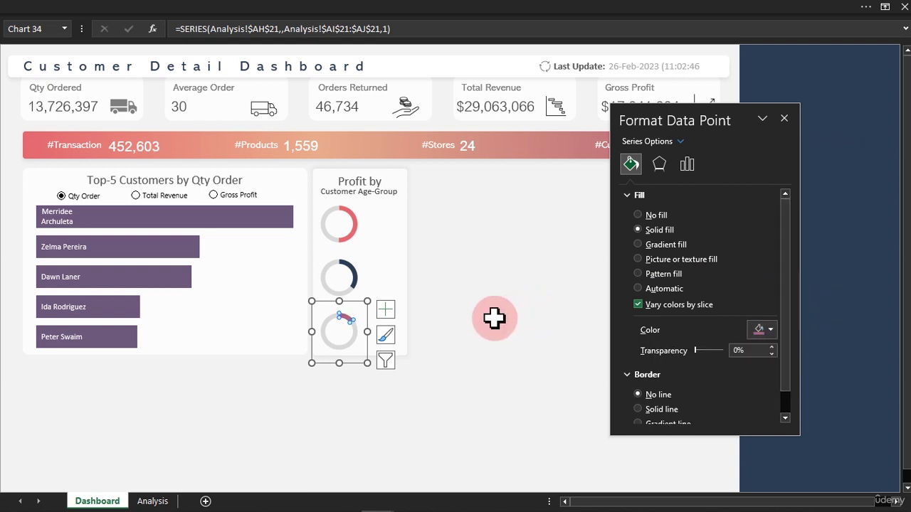
{"action": "left_click", "coordinate": [455, 317]}
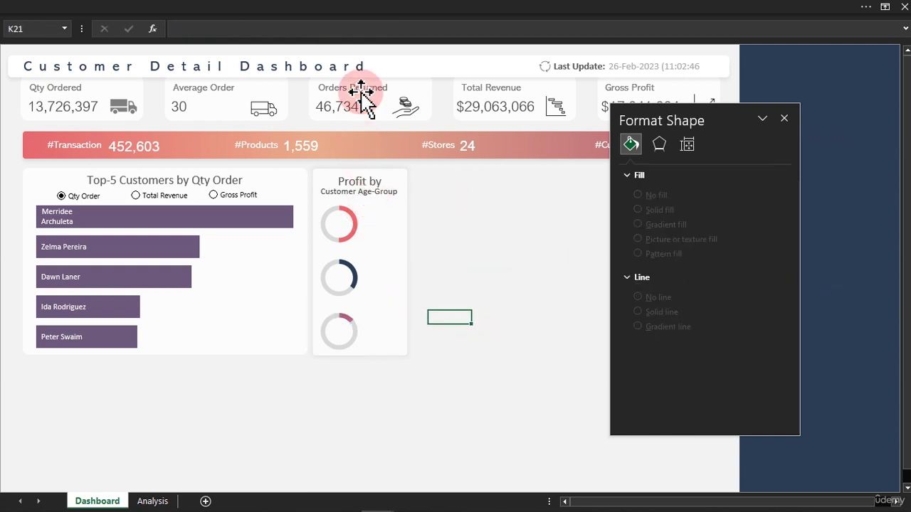
Duplicate the Orders Returned value text box, shrink the copy to fit inside the top doughnut and center its text
{"action": "left_click", "coordinate": [322, 108]}
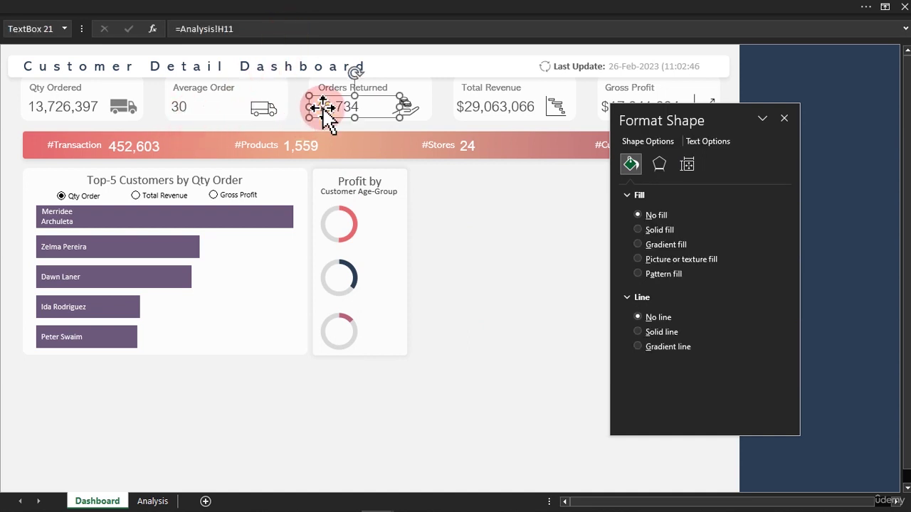
{"action": "left_click_drag", "start_coordinate": [322, 108], "coordinate": [460, 262]}
{"action": "left_click_drag", "start_coordinate": [449, 295], "coordinate": [345, 266]}
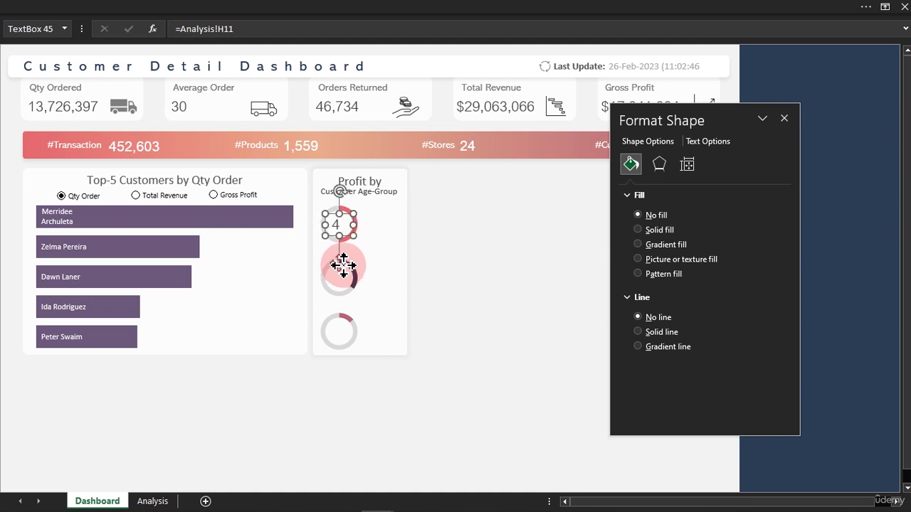
{"action": "left_click_drag", "start_coordinate": [343, 265], "coordinate": [343, 266]}
{"action": "left_click", "coordinate": [254, 10]}
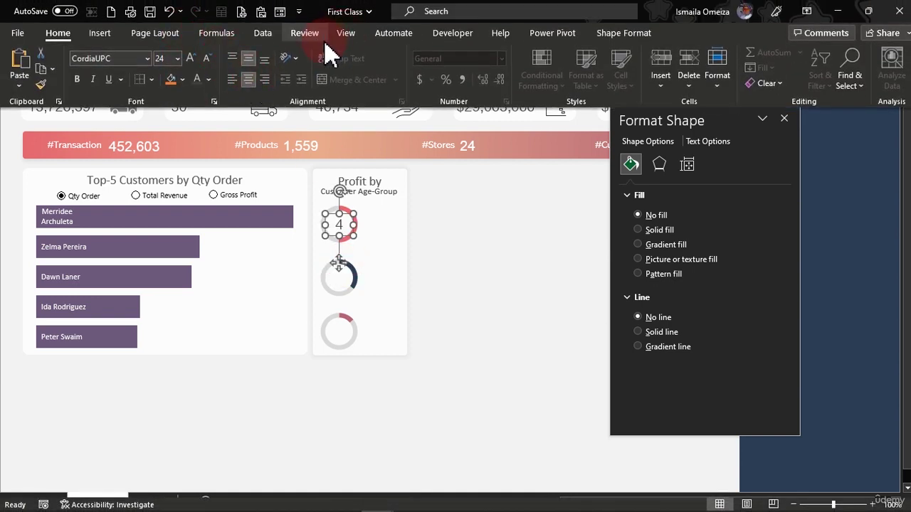
Link the top doughnut's text box to the 0-30 bucket's % GP value in Analysis!AI19
{"action": "left_click", "coordinate": [254, 32]}
{"action": "left_click_drag", "start_coordinate": [254, 31], "coordinate": [187, 31]}
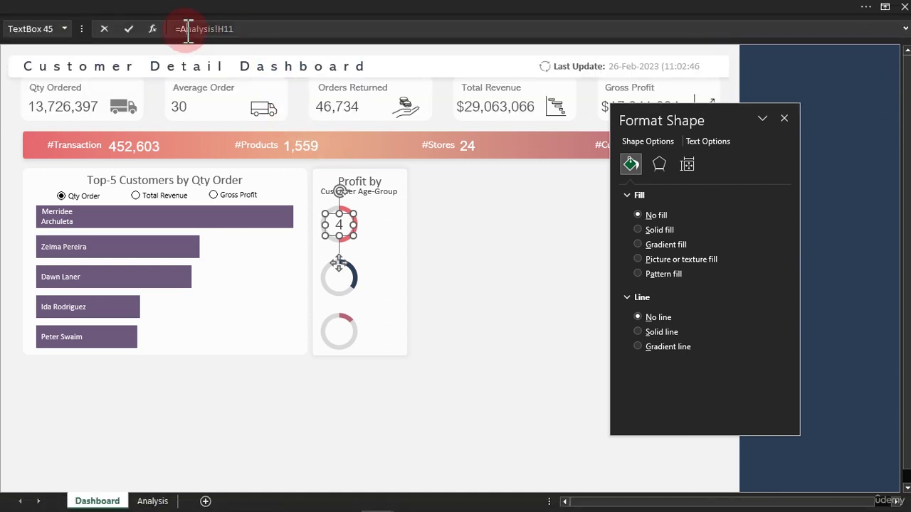
{"action": "left_click", "coordinate": [152, 501]}
{"action": "left_click", "coordinate": [444, 242]}
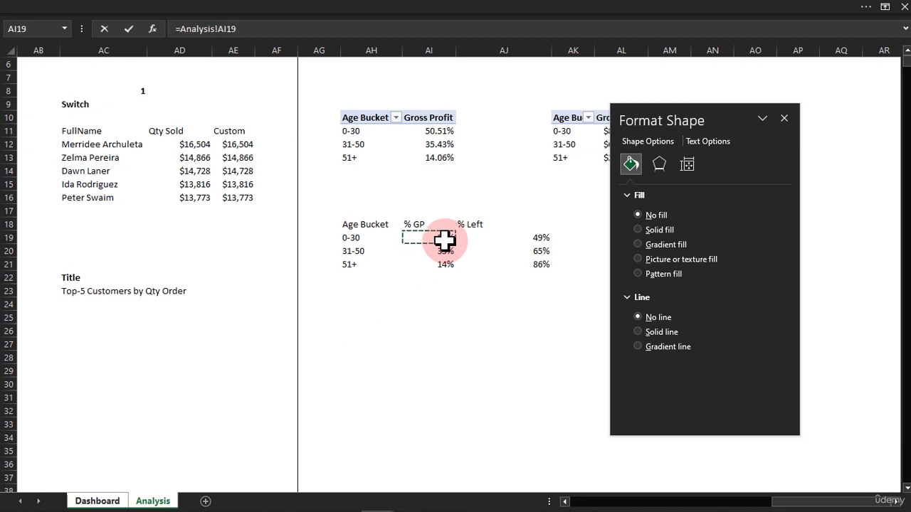
{"action": "key", "text": "Return"}
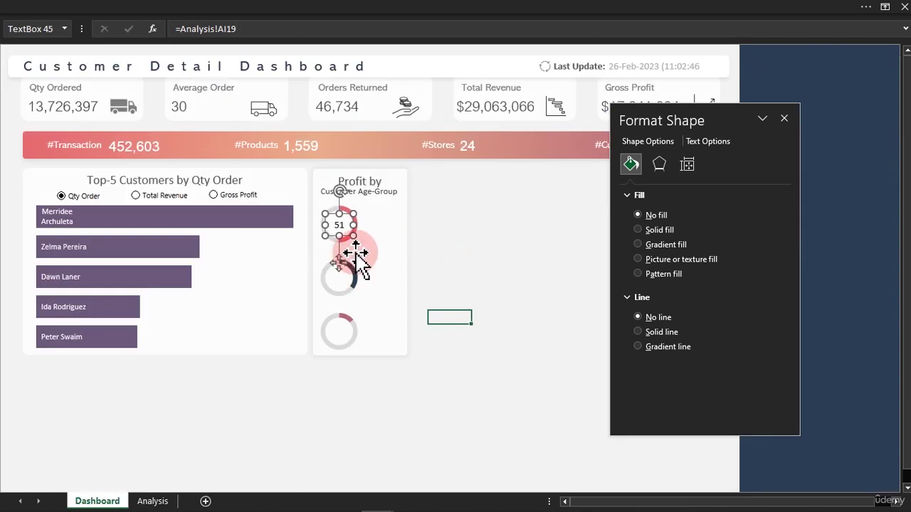
Widen the top doughnut's text box on both sides so the full percentage fits, keeping it centered on the ring
{"action": "left_click", "coordinate": [358, 224]}
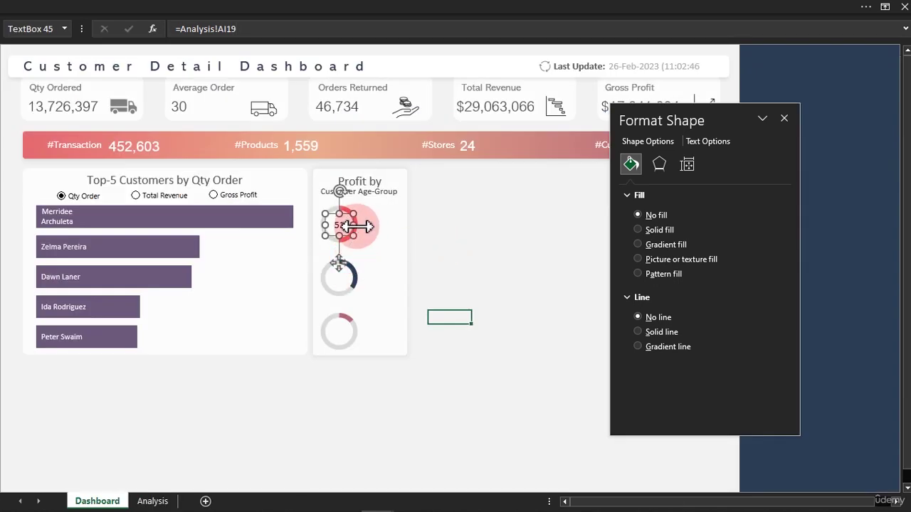
{"action": "left_click_drag", "start_coordinate": [354, 226], "coordinate": [321, 226]}
{"action": "left_click", "coordinate": [325, 229]}
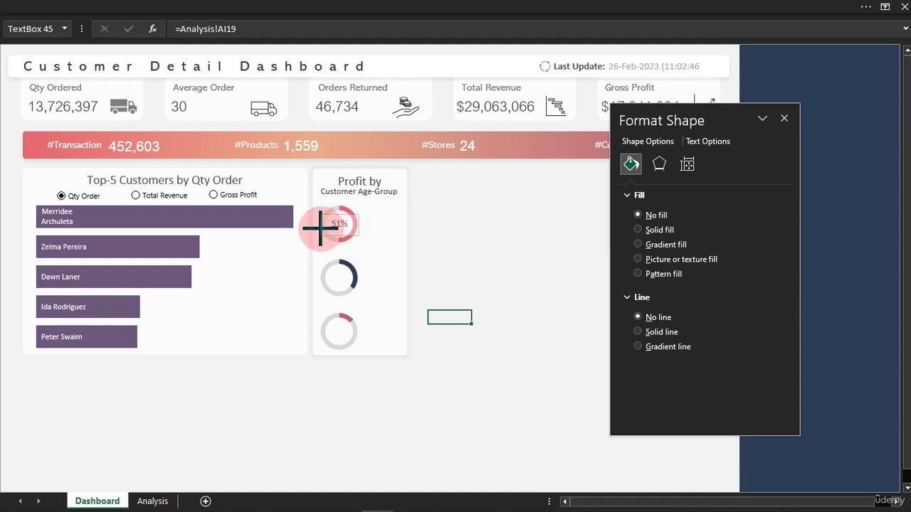
Duplicate the percentage text box twice and center the copies inside the middle and bottom doughnuts
{"action": "left_click", "coordinate": [340, 236]}
{"action": "key", "text": "ctrl+c"}
{"action": "key", "text": "ctrl+v"}
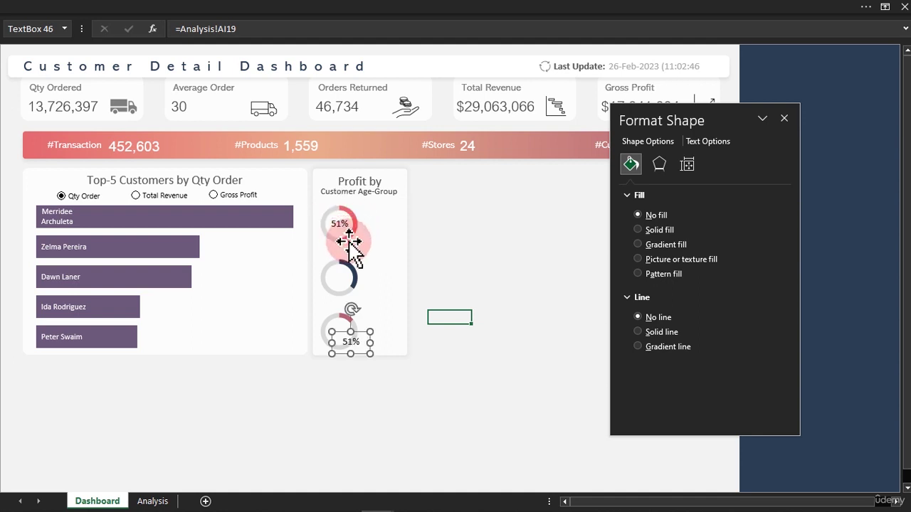
{"action": "left_click_drag", "start_coordinate": [370, 329], "coordinate": [353, 291]}
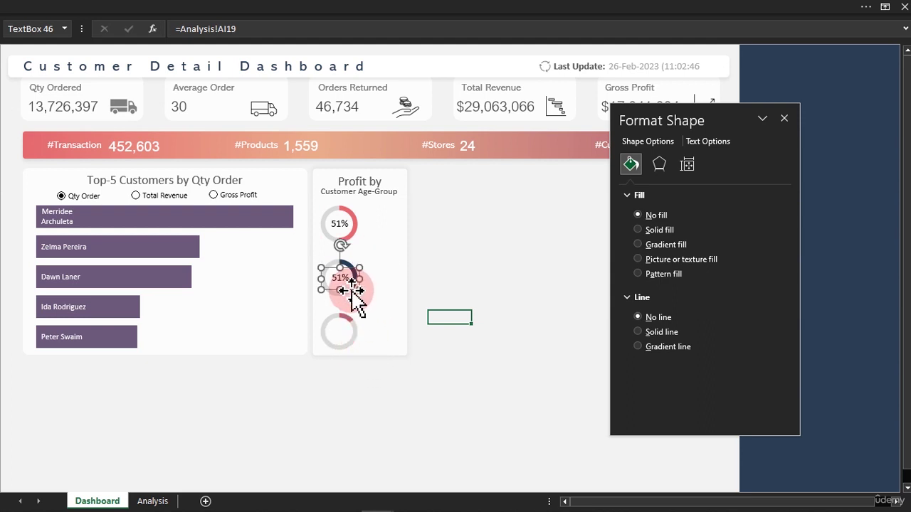
{"action": "left_click_drag", "start_coordinate": [353, 294], "coordinate": [355, 299]}
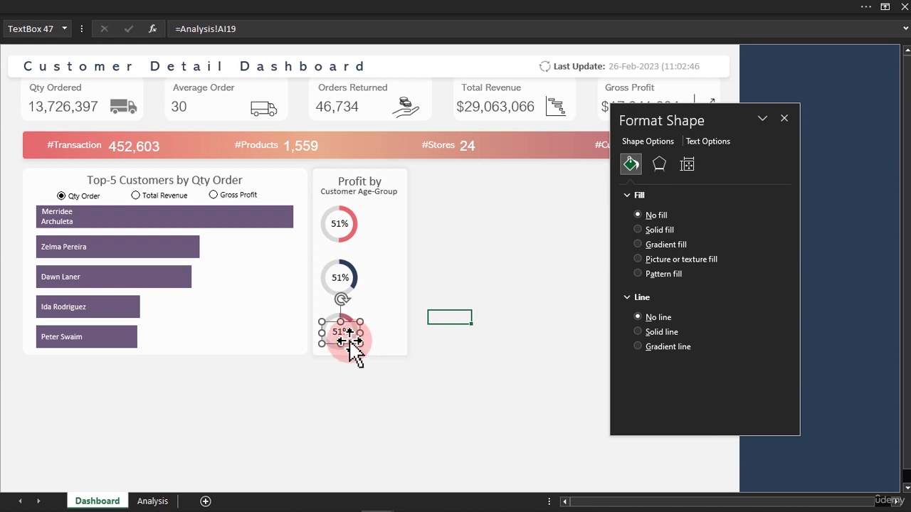
Link the middle doughnut's text box to the 31-50 bucket's % GP value in Analysis!AI20
{"action": "left_click", "coordinate": [342, 278]}
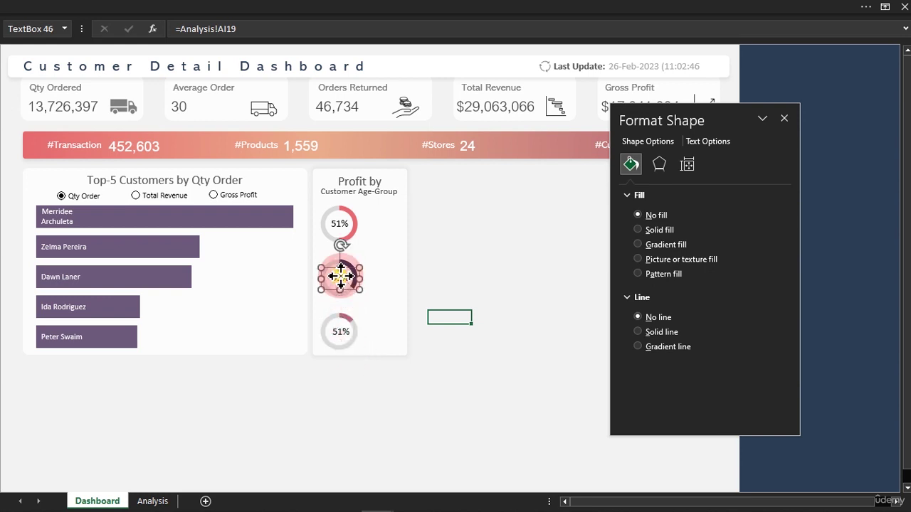
{"action": "left_click", "coordinate": [235, 32]}
{"action": "left_click", "coordinate": [182, 29]}
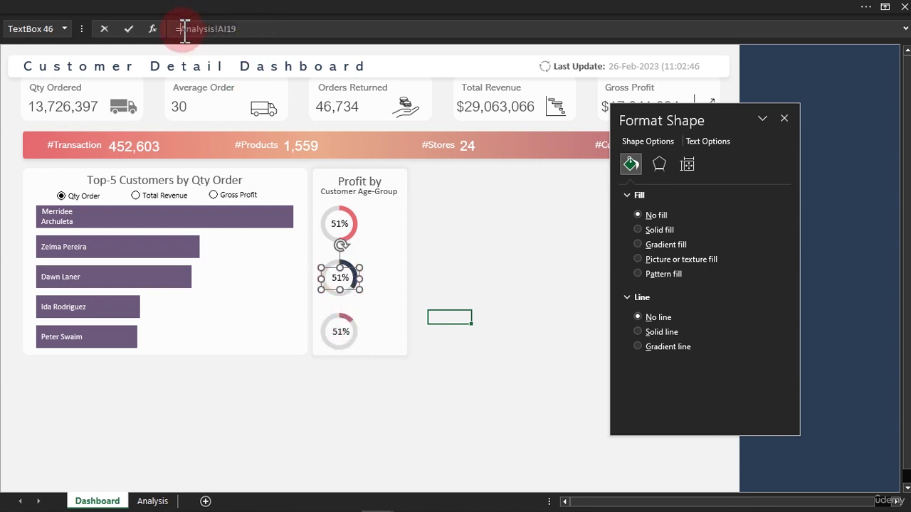
{"action": "left_click", "coordinate": [157, 499]}
{"action": "left_click", "coordinate": [434, 252]}
{"action": "key", "text": "Return"}
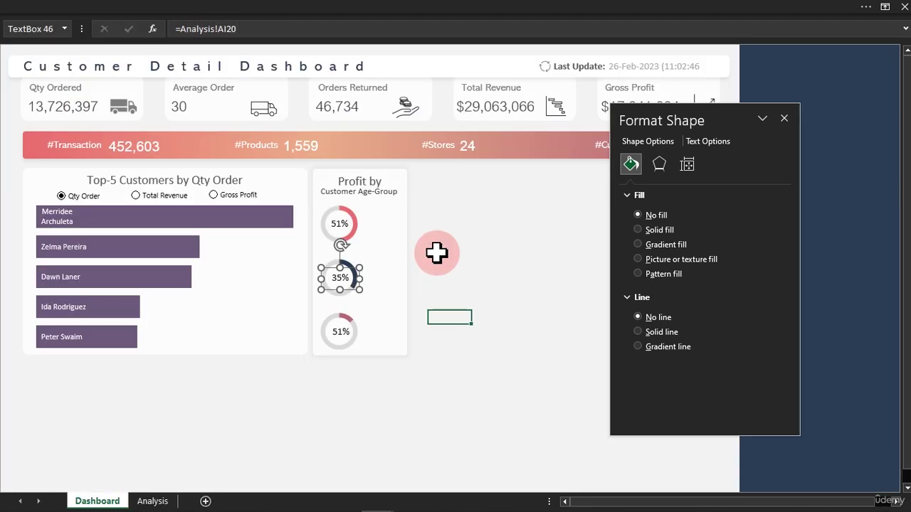
Link the bottom doughnut's text box to the 51+ bucket's % GP value in Analysis!AI21
{"action": "left_click", "coordinate": [343, 319]}
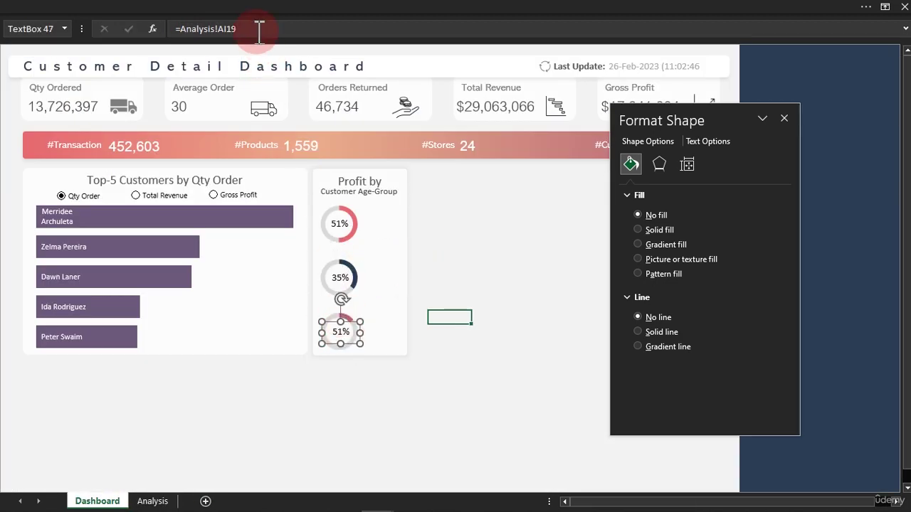
{"action": "left_click", "coordinate": [187, 29]}
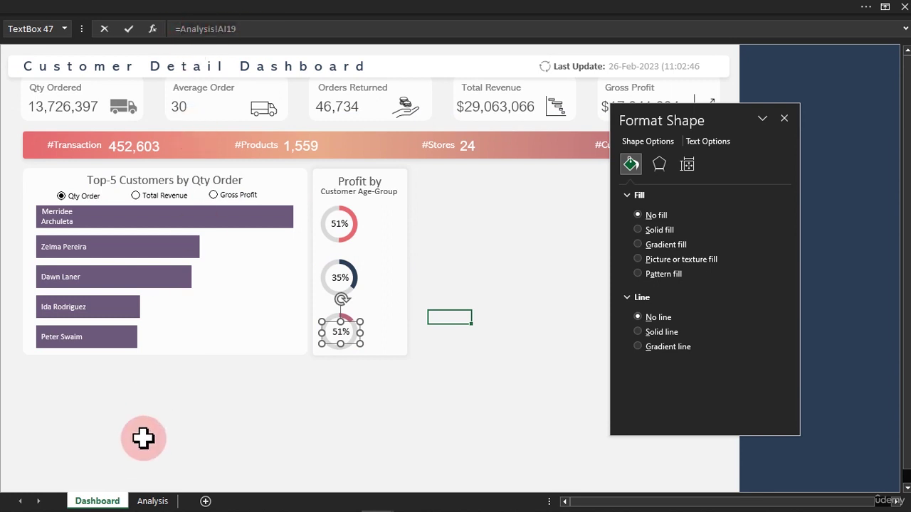
{"action": "left_click", "coordinate": [152, 500]}
{"action": "left_click", "coordinate": [439, 262]}
{"action": "key", "text": "Return"}
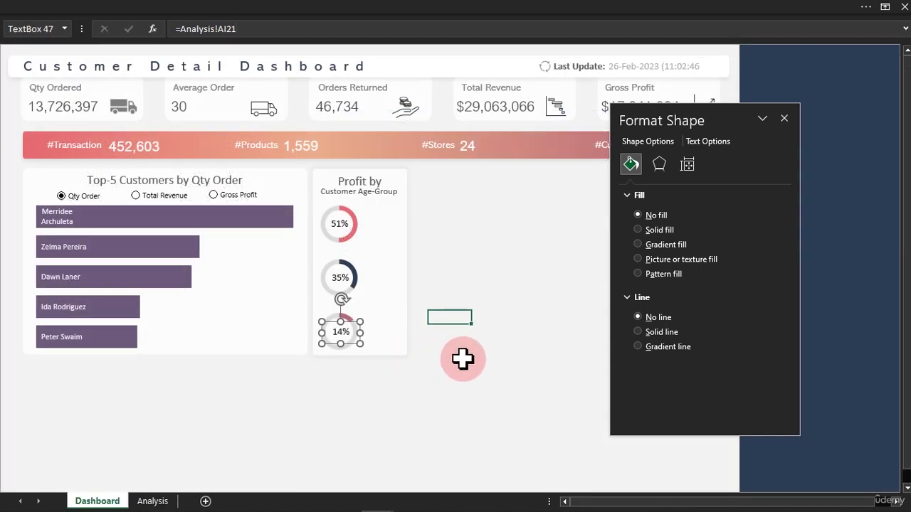
Set the text of all three doughnut percentage boxes to CordiaUPC at size 18
{"action": "left_click", "coordinate": [339, 224]}
{"action": "left_click", "coordinate": [340, 278], "text": "ctrl"}
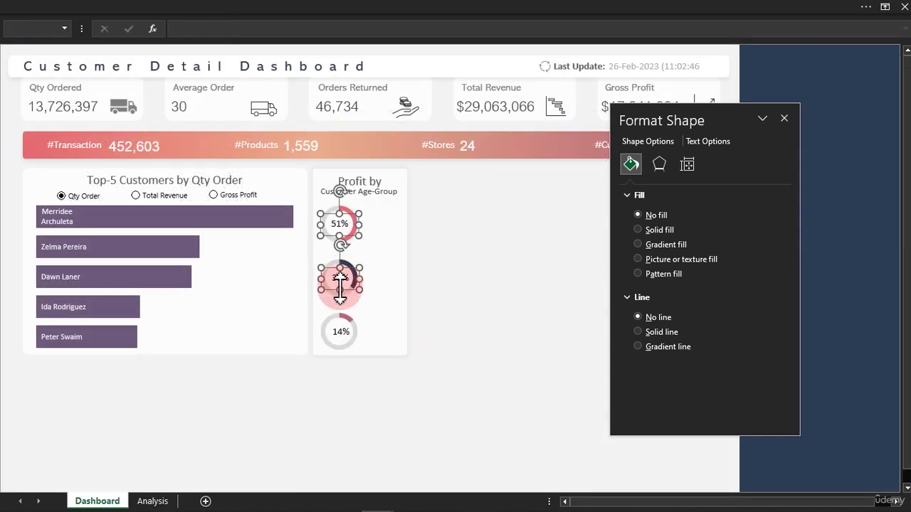
{"action": "left_click", "coordinate": [343, 335], "text": "ctrl"}
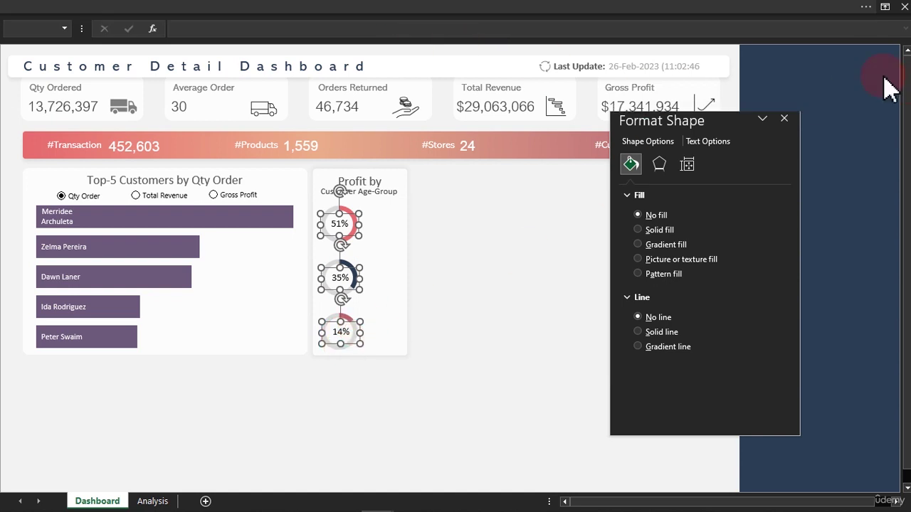
{"action": "left_click", "coordinate": [392, 10]}
{"action": "left_click", "coordinate": [177, 58]}
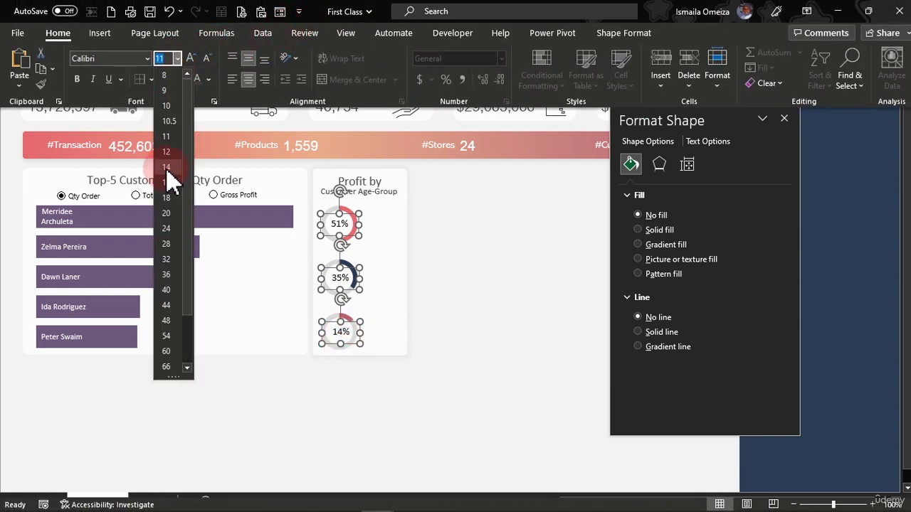
{"action": "left_click", "coordinate": [169, 199]}
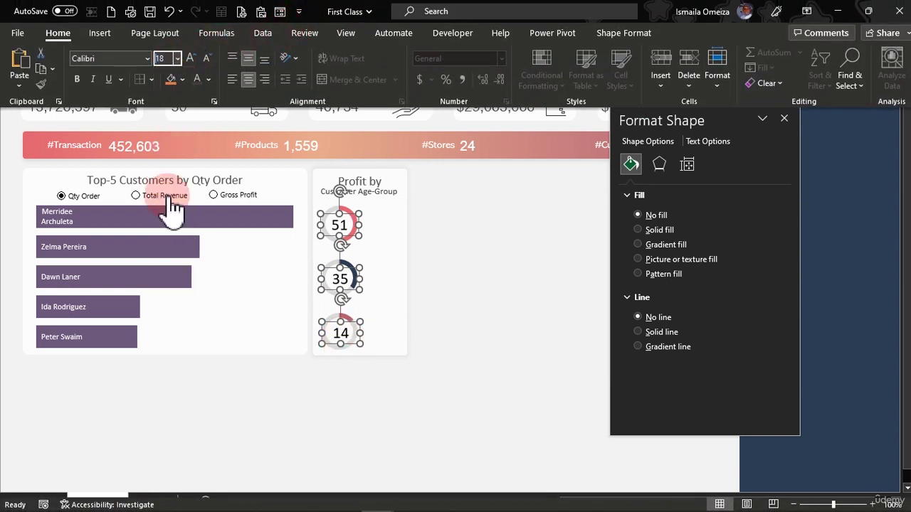
{"action": "left_click", "coordinate": [101, 60]}
{"action": "type", "text": "CordiaUPC"}
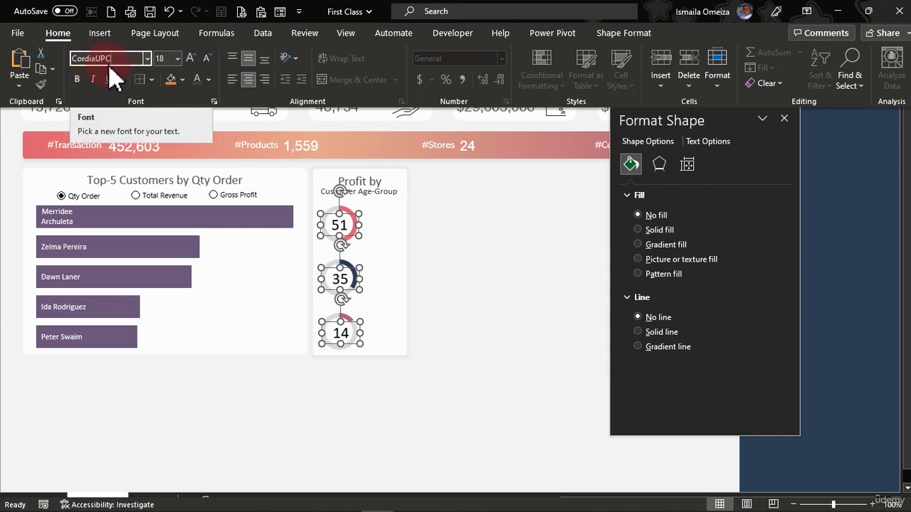
{"action": "key", "text": "Return"}
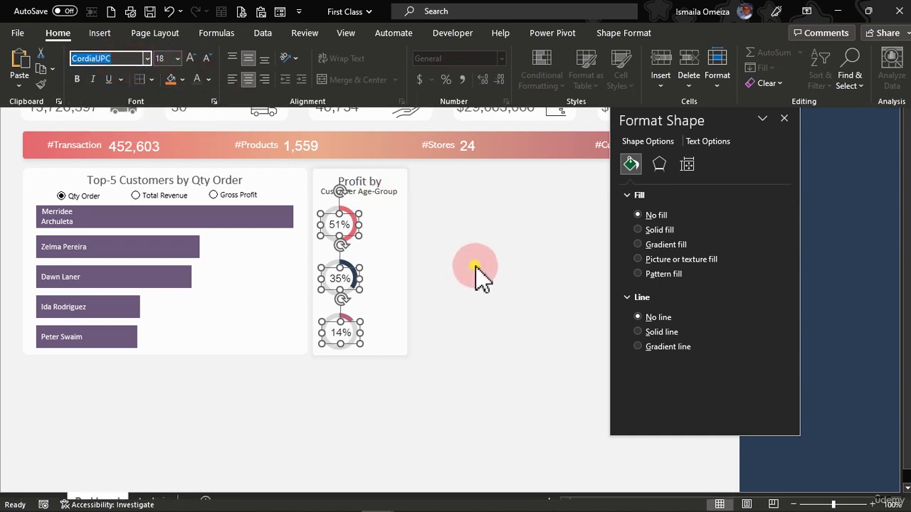
{"action": "key", "text": "ctrl+shift+F1"}
{"action": "left_click", "coordinate": [488, 252]}
Recolor the percentage text inside the top doughnut coral red to match its ring
{"action": "left_click", "coordinate": [338, 226]}
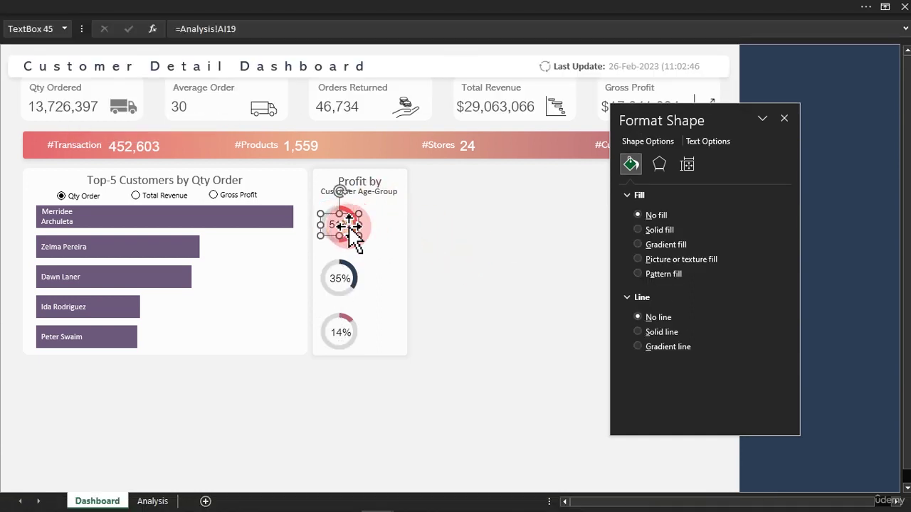
{"action": "left_click", "coordinate": [726, 144]}
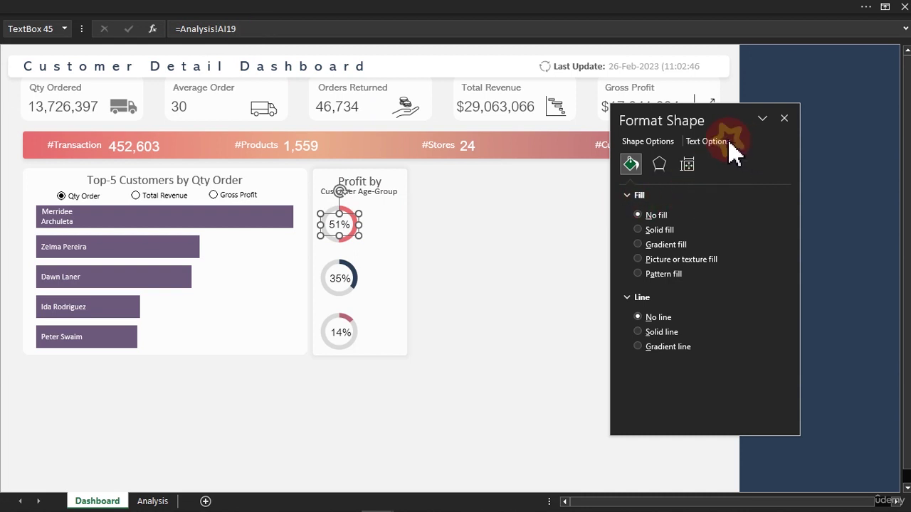
{"action": "left_click", "coordinate": [762, 299]}
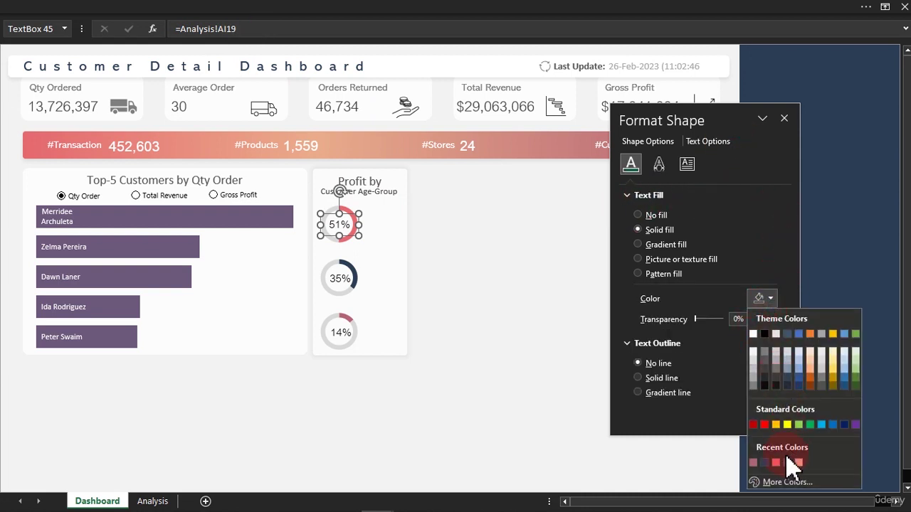
{"action": "left_click", "coordinate": [775, 462]}
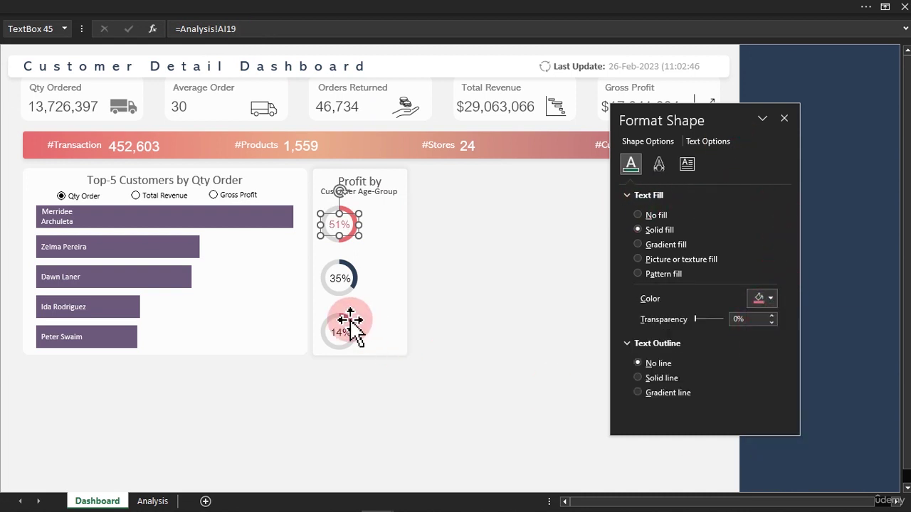
Recolor the middle doughnut's percentage text dark navy and the bottom doughnut's percentage text dusty rose to match their rings
{"action": "left_click", "coordinate": [340, 280]}
{"action": "left_click", "coordinate": [755, 298]}
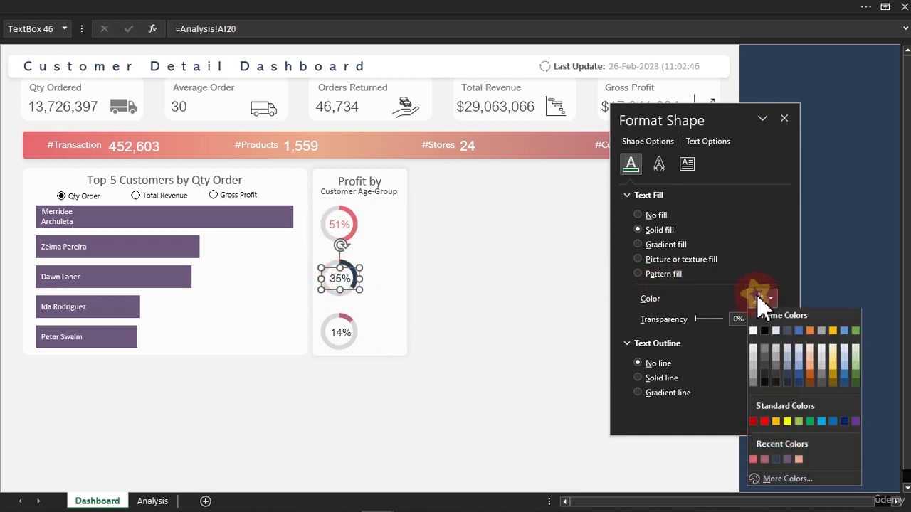
{"action": "left_click", "coordinate": [777, 466]}
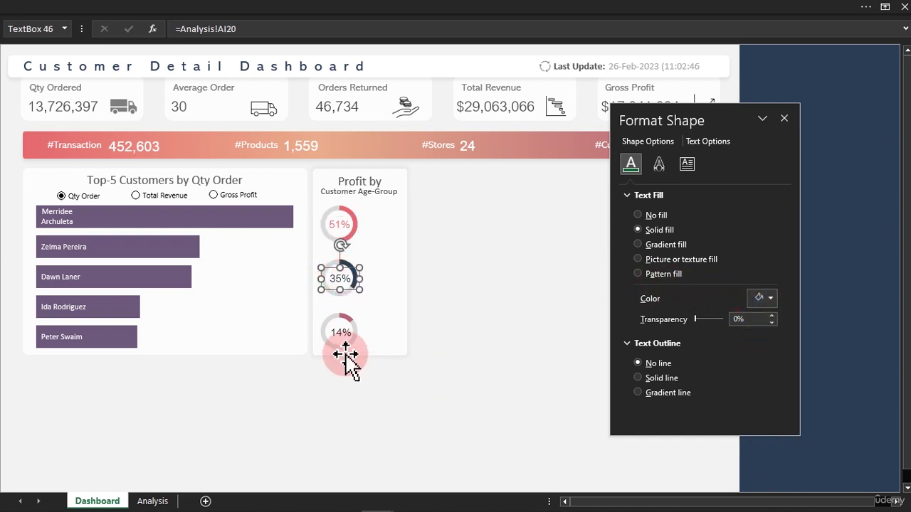
{"action": "left_click", "coordinate": [342, 333]}
{"action": "left_click", "coordinate": [763, 299]}
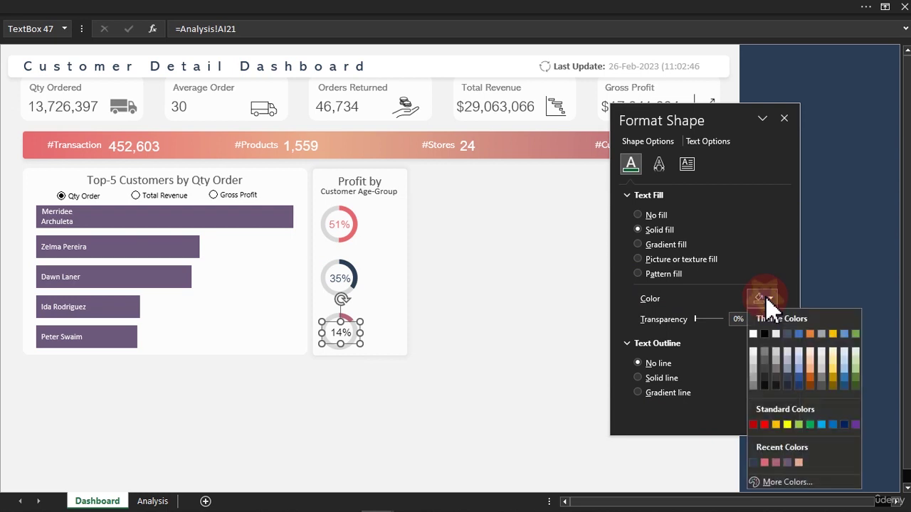
{"action": "left_click", "coordinate": [775, 463]}
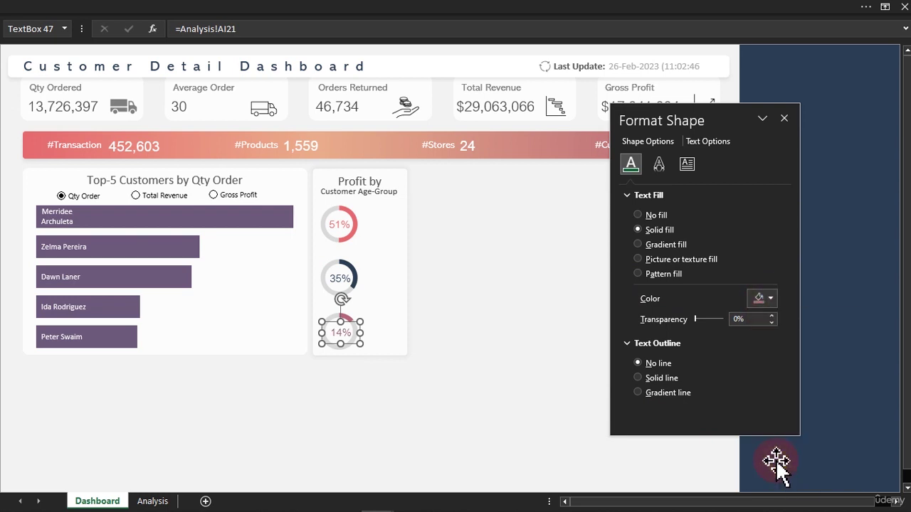
{"action": "left_click", "coordinate": [492, 254]}
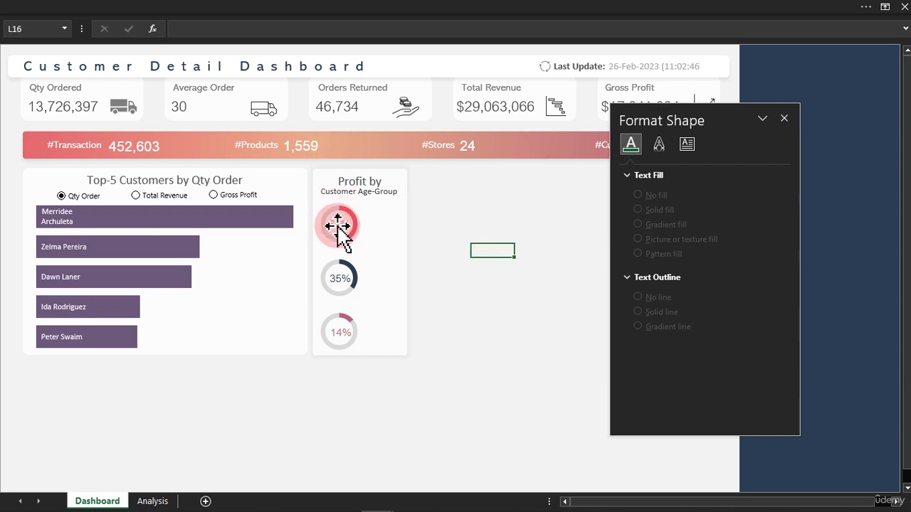
Duplicate the top doughnut's percentage text box beside the ring and link the copy to the 0-30 age bucket in Analysis!AH19
{"action": "left_click_drag", "start_coordinate": [340, 231], "coordinate": [396, 227]}
{"action": "left_click_drag", "start_coordinate": [239, 29], "coordinate": [178, 29]}
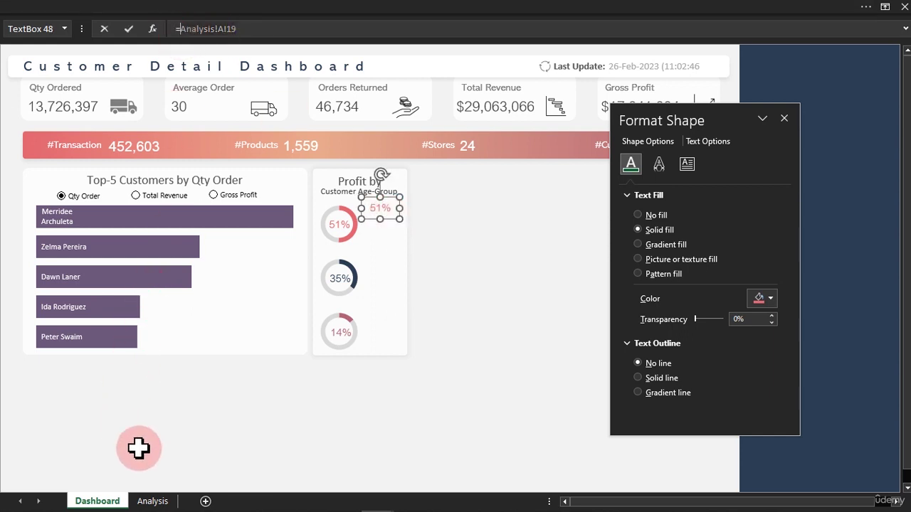
{"action": "left_click", "coordinate": [153, 491]}
{"action": "left_click", "coordinate": [357, 237]}
{"action": "key", "text": "Return"}
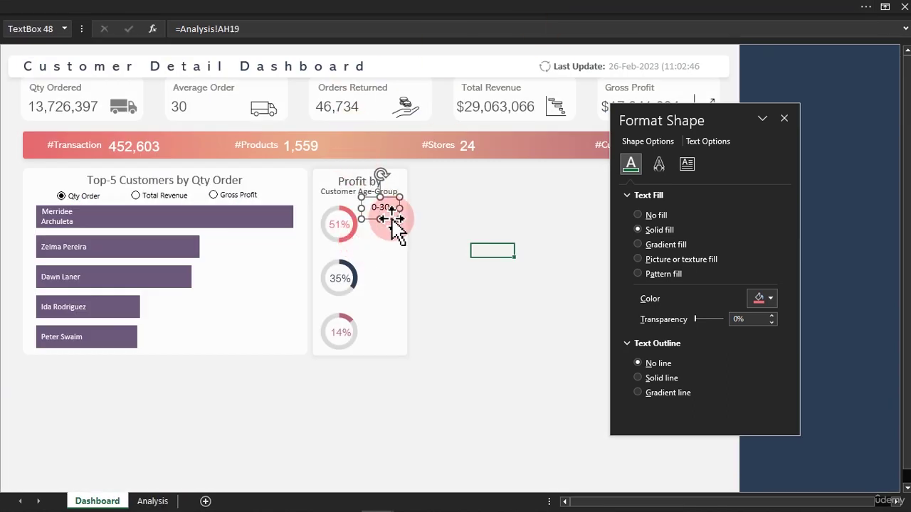
Duplicate the 0-30 label beside the middle and bottom doughnuts and link the copies to Analysis!AH20 and Analysis!AH21
{"action": "left_click_drag", "start_coordinate": [400, 219], "coordinate": [392, 334]}
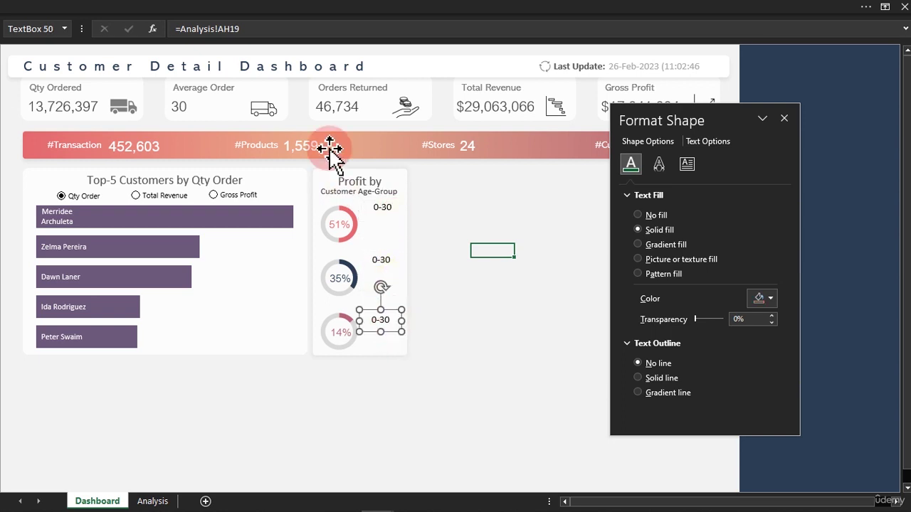
{"action": "left_click", "coordinate": [377, 256]}
{"action": "left_click", "coordinate": [250, 25]}
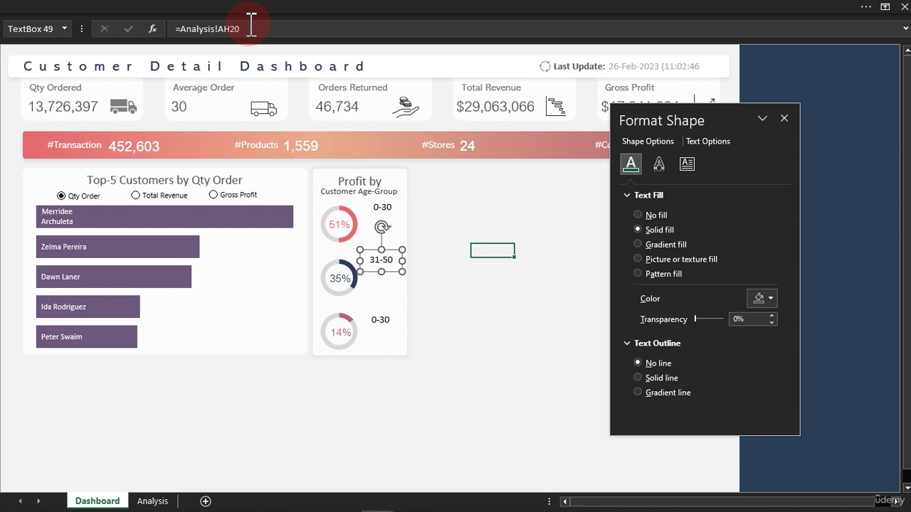
{"action": "left_click", "coordinate": [378, 316]}
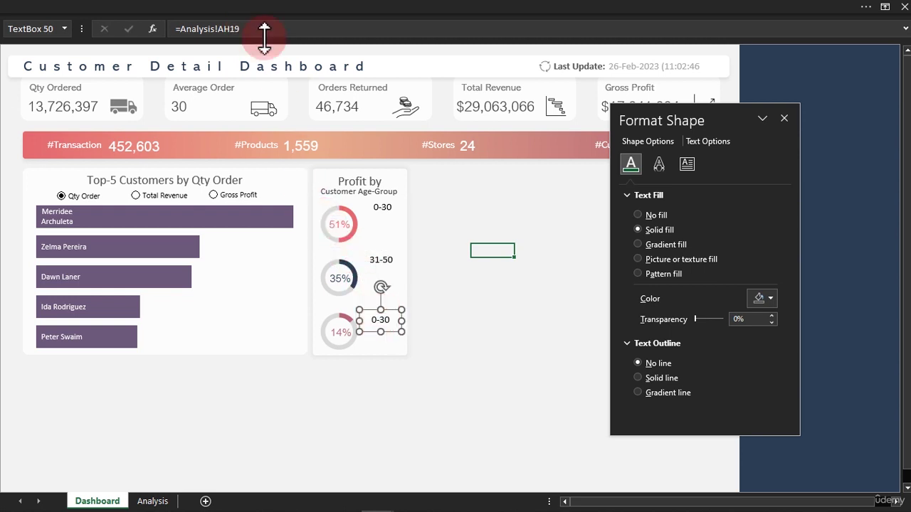
{"action": "left_click", "coordinate": [251, 28]}
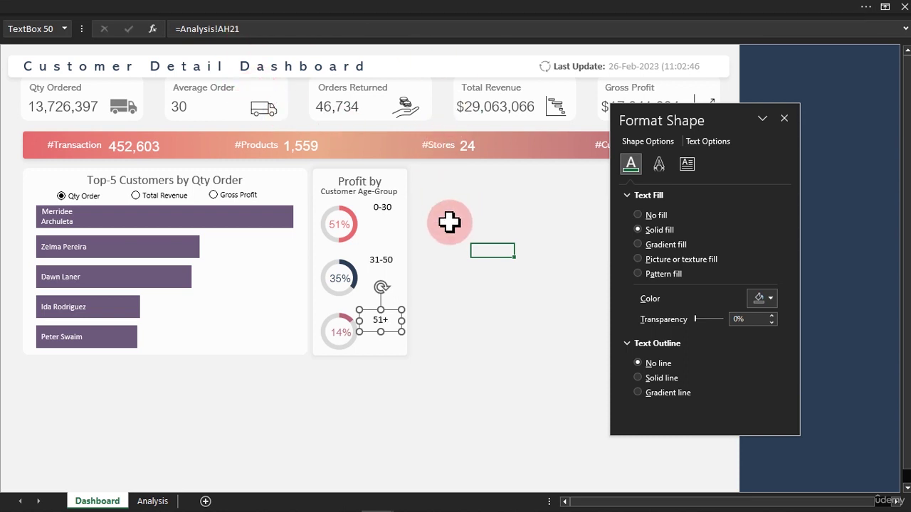
Duplicate the 0-30 label just below itself and link the copy to that bucket's gross profit in Analysis!AL11
{"action": "left_click", "coordinate": [384, 208]}
{"action": "mouse_move", "coordinate": [400, 226]}
{"action": "left_mouse_down"}
{"action": "mouse_move", "coordinate": [400, 242]}
{"action": "mouse_move", "coordinate": [397, 229]}
{"action": "left_mouse_up"}
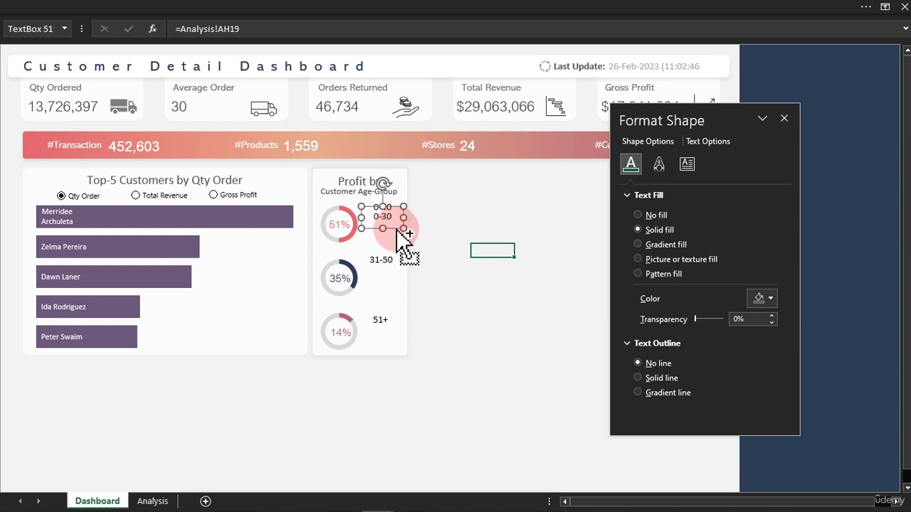
{"action": "left_click", "coordinate": [225, 27]}
{"action": "left_click", "coordinate": [192, 29]}
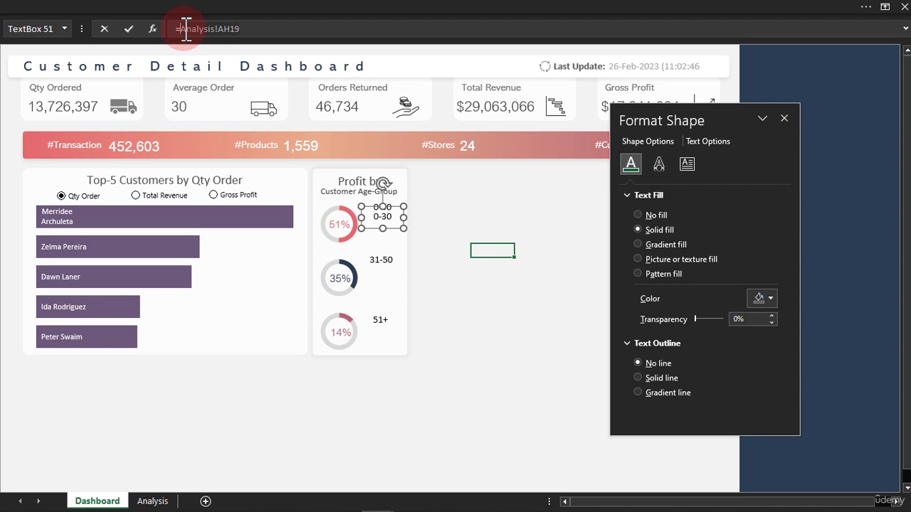
{"action": "left_click", "coordinate": [152, 501]}
{"action": "left_click_drag", "start_coordinate": [681, 114], "coordinate": [745, 195]}
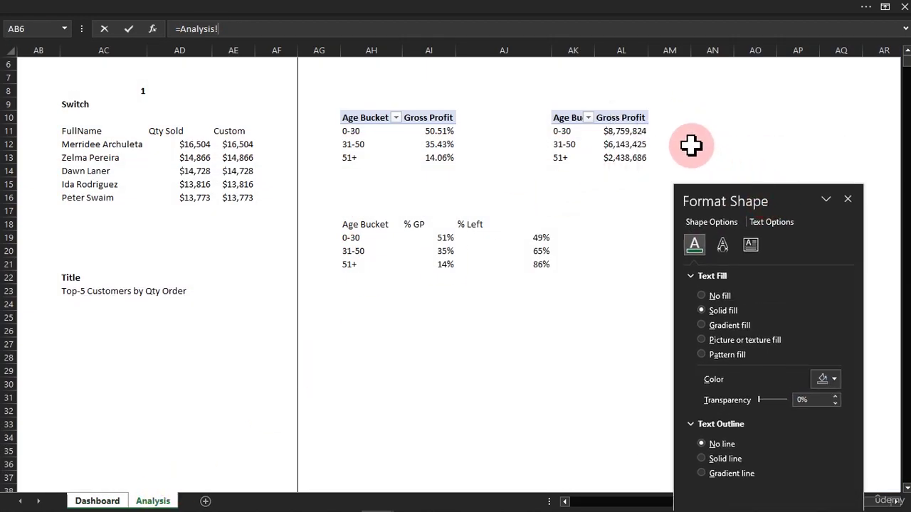
{"action": "left_click", "coordinate": [626, 131]}
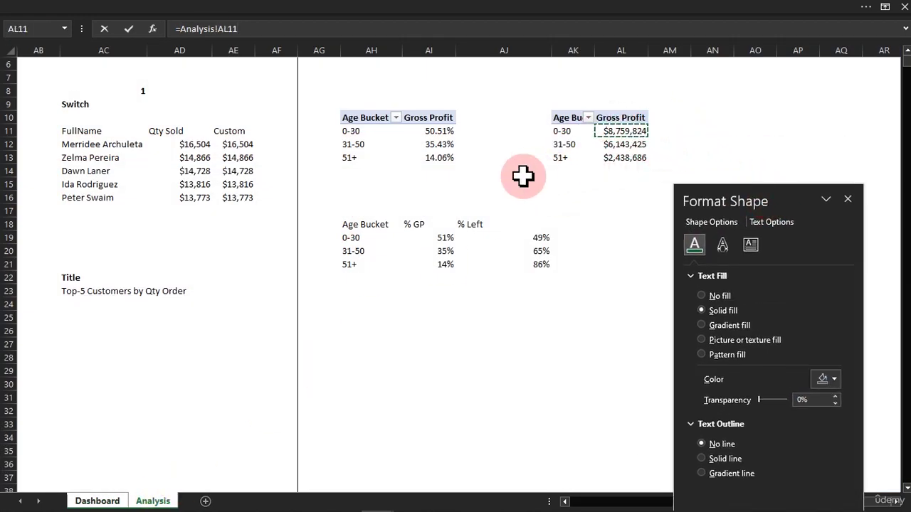
{"action": "key", "text": "Return"}
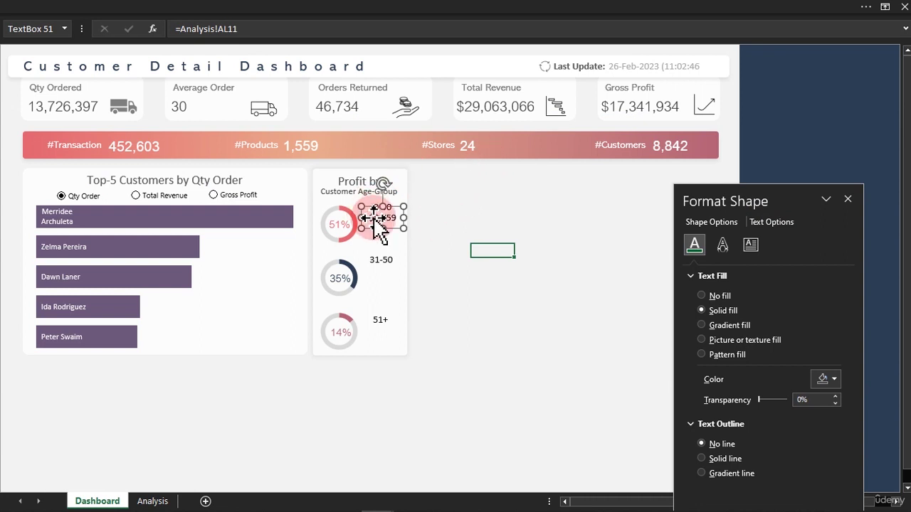
Duplicate the 0-30 gross profit text box twice, placing the copies beneath the 31-50 and 51+ labels
{"action": "left_click_drag", "start_coordinate": [375, 222], "coordinate": [397, 287]}
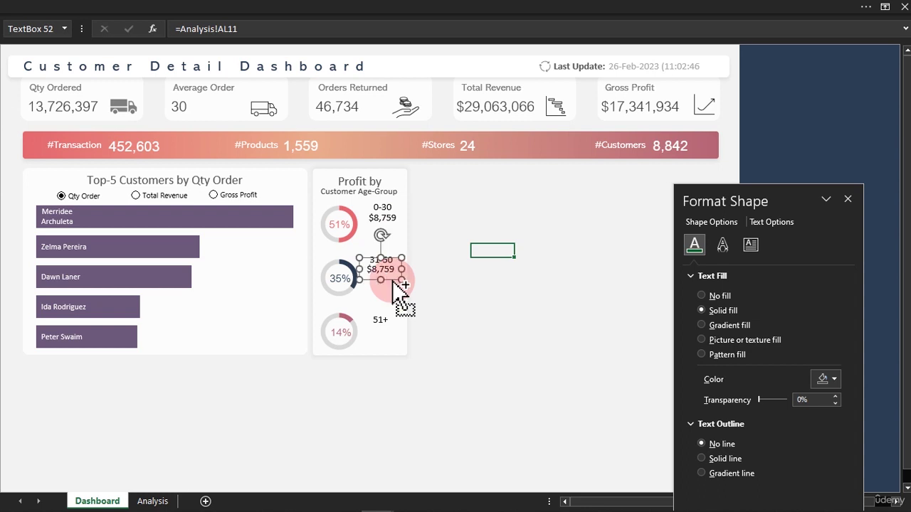
{"action": "key", "text": "ctrl+z"}
{"action": "left_click", "coordinate": [460, 264]}
{"action": "left_click_drag", "start_coordinate": [392, 215], "coordinate": [390, 350]}
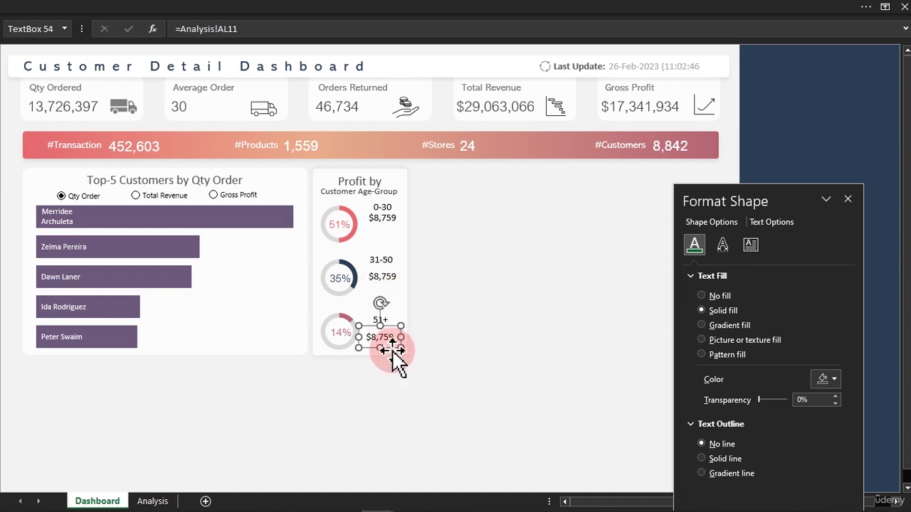
Link the middle gross profit text box to Analysis!AL12 and the bottom one to Analysis!AL13
{"action": "left_click", "coordinate": [396, 284]}
{"action": "left_click", "coordinate": [247, 30]}
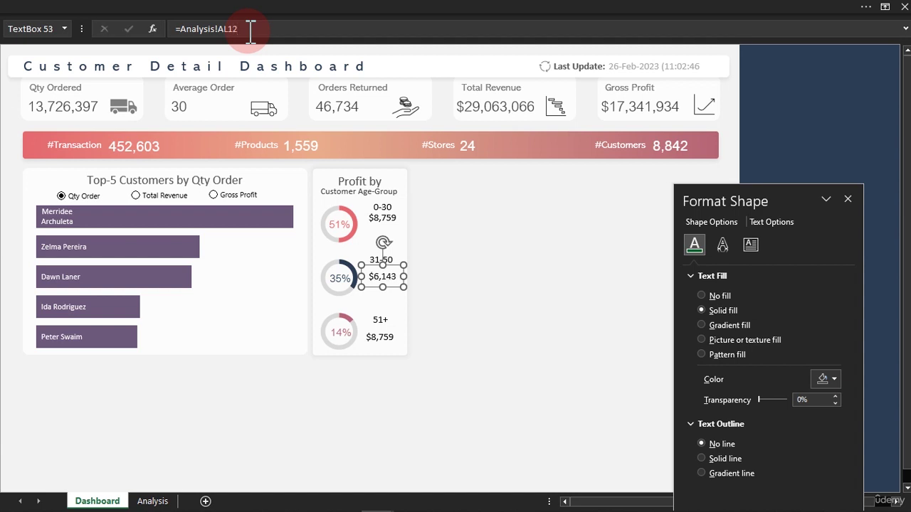
{"action": "left_click", "coordinate": [377, 333]}
{"action": "left_click", "coordinate": [244, 22]}
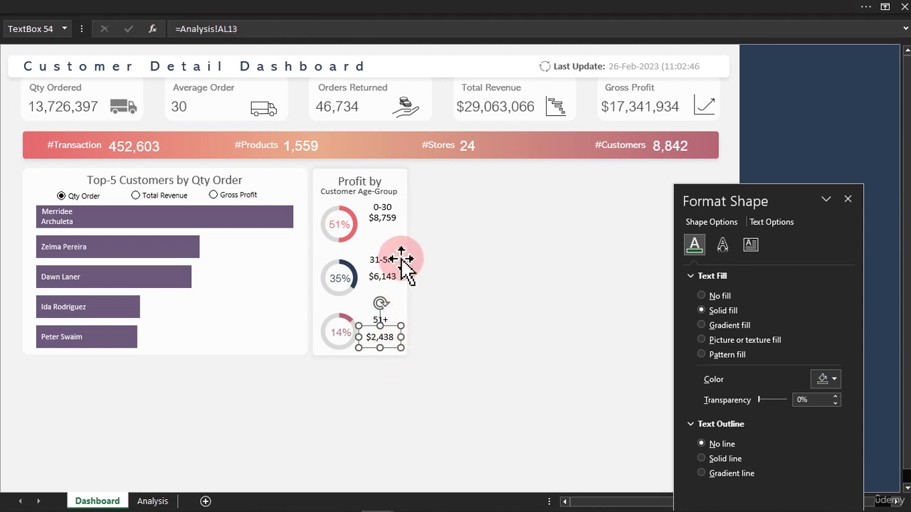
Open the custom number format for the gross profit values in Analysis!AL11:AL13 and clear the existing format code
{"action": "left_click", "coordinate": [154, 498]}
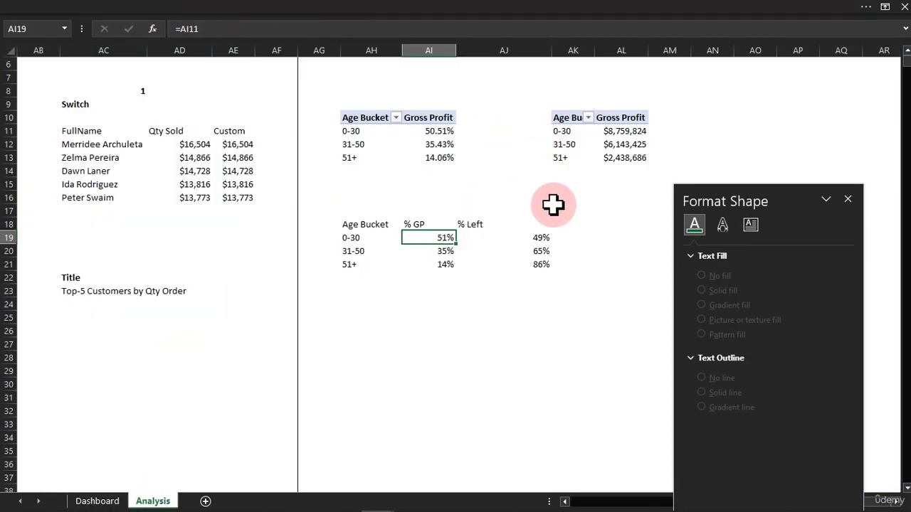
{"action": "left_click_drag", "start_coordinate": [624, 136], "coordinate": [618, 161]}
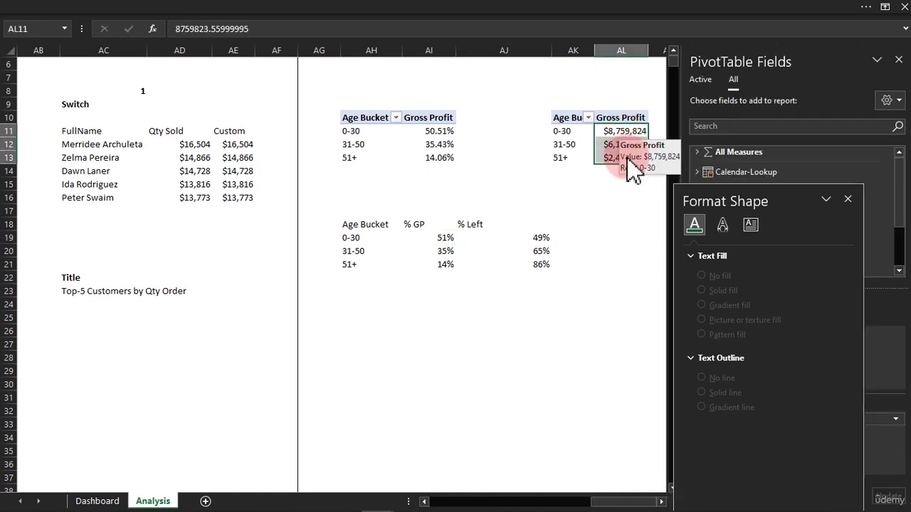
{"action": "key", "text": "ctrl+1"}
{"action": "left_click_drag", "start_coordinate": [360, 203], "coordinate": [451, 126]}
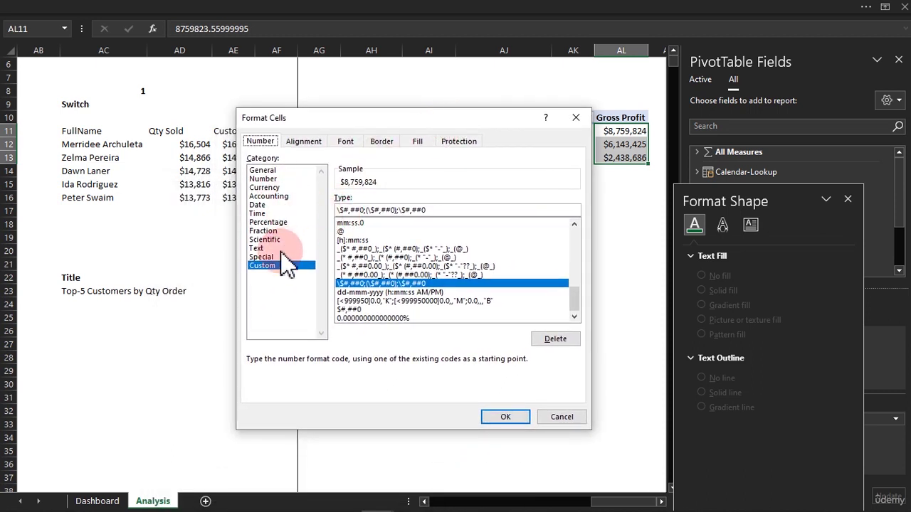
{"action": "left_click_drag", "start_coordinate": [433, 208], "coordinate": [335, 208]}
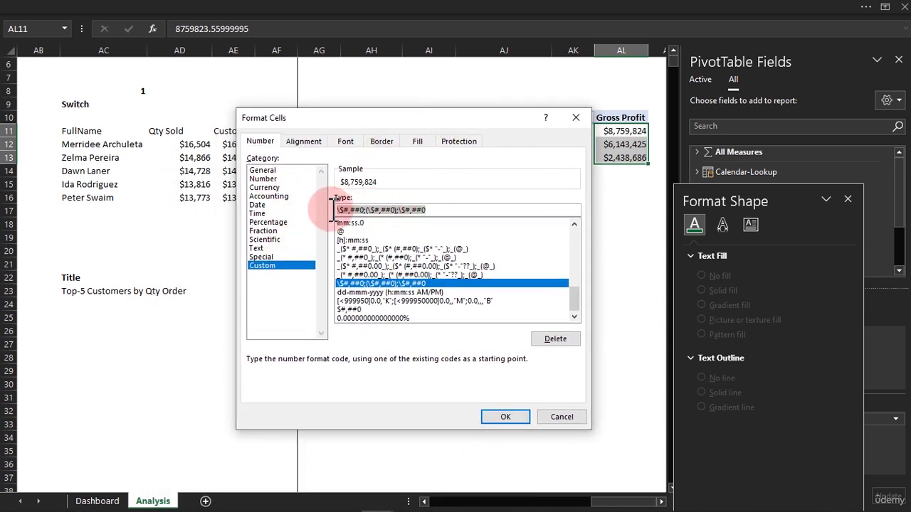
{"action": "key", "text": "BackSpace"}
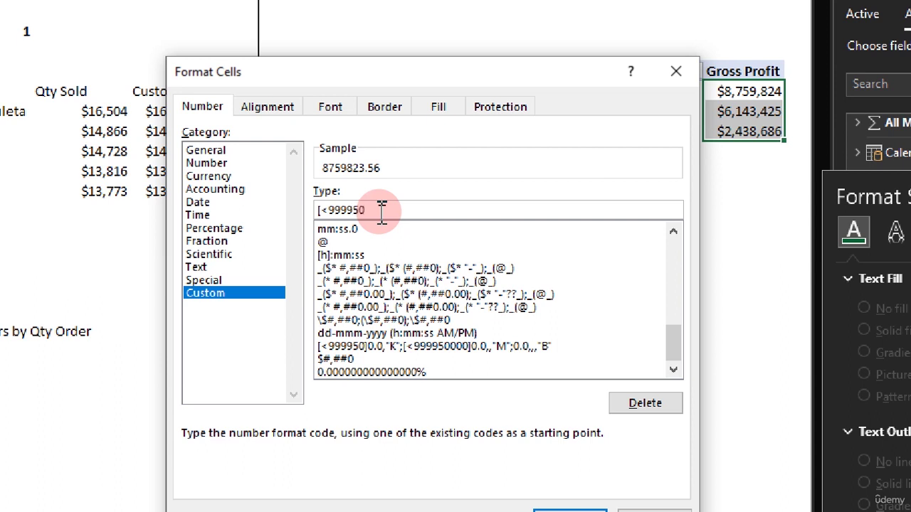
Enter the thousands section of the custom format code as [<999950]0.0;"K"; for the selected cells
{"action": "type", "text": "]"}
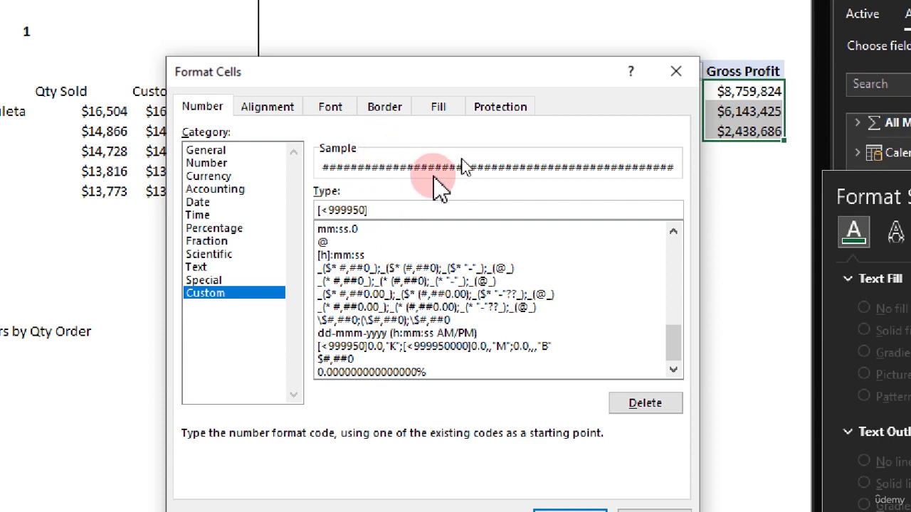
{"action": "type", "text": "0.0"}
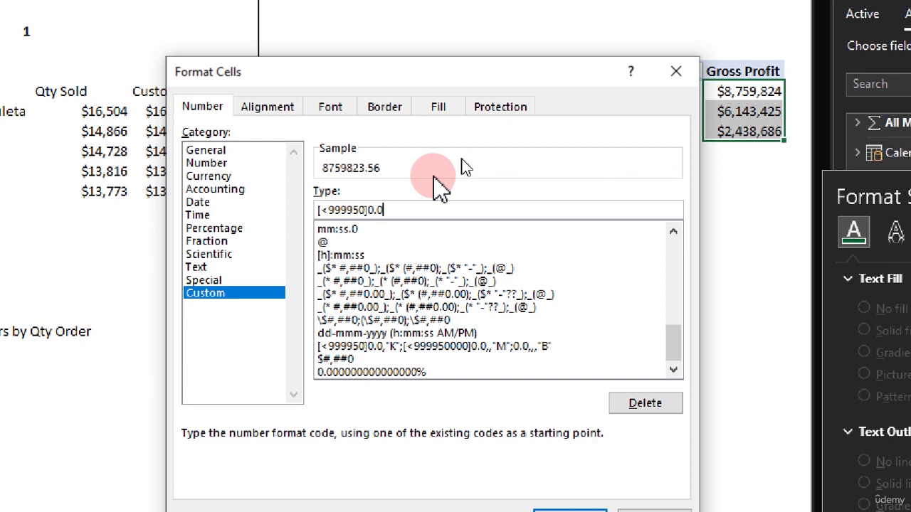
{"action": "type", "text": ";"}
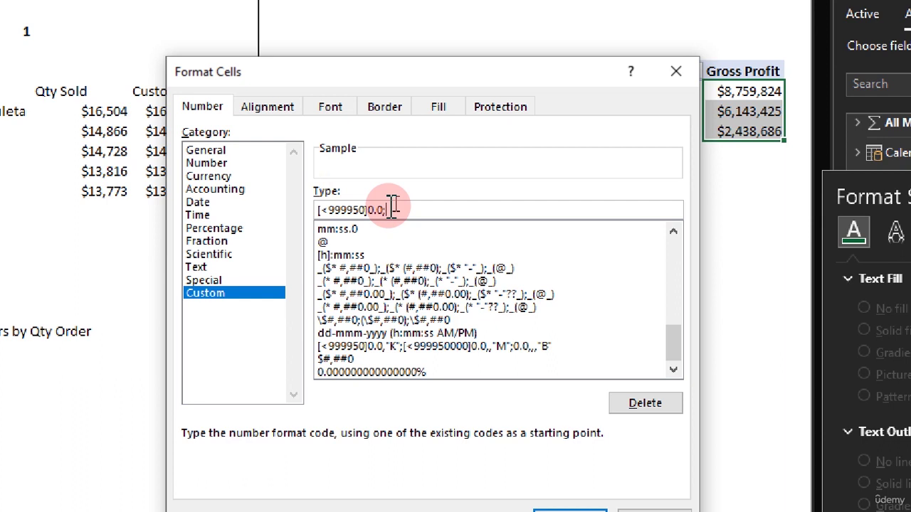
{"action": "type", "text": "\""}
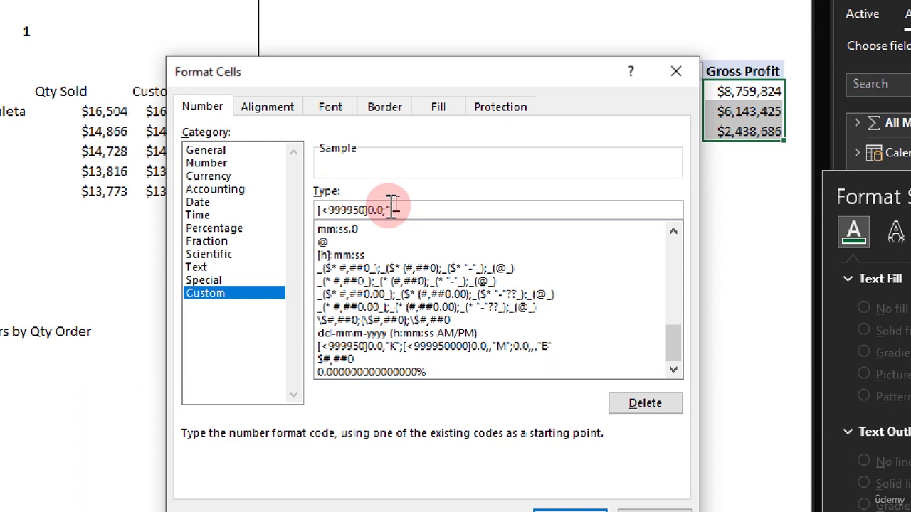
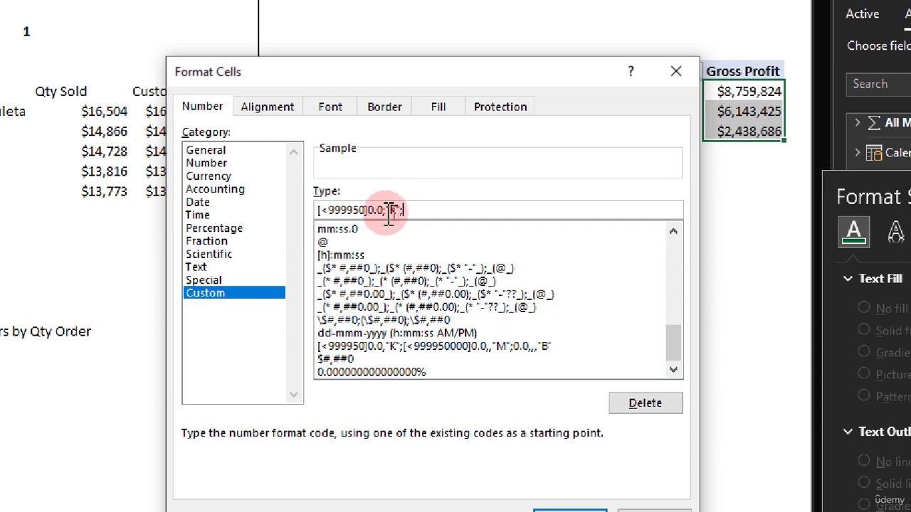
{"action": "left_click", "coordinate": [388, 208]}
{"action": "left_click", "coordinate": [407, 210]}
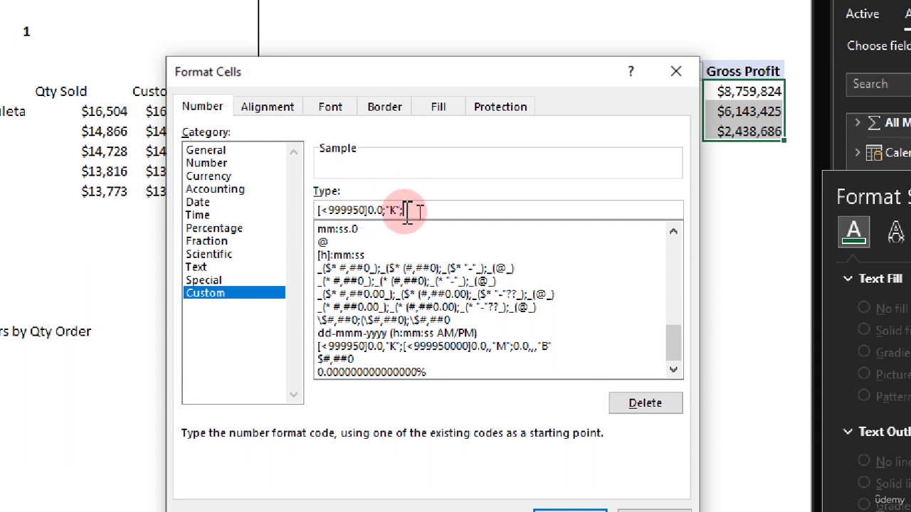
Append [<999950000]0.0,,"M";0.0,,,"B" to the format code and replace the semicolon before "K" with a comma
{"action": "type", "text": "[<999950000"}
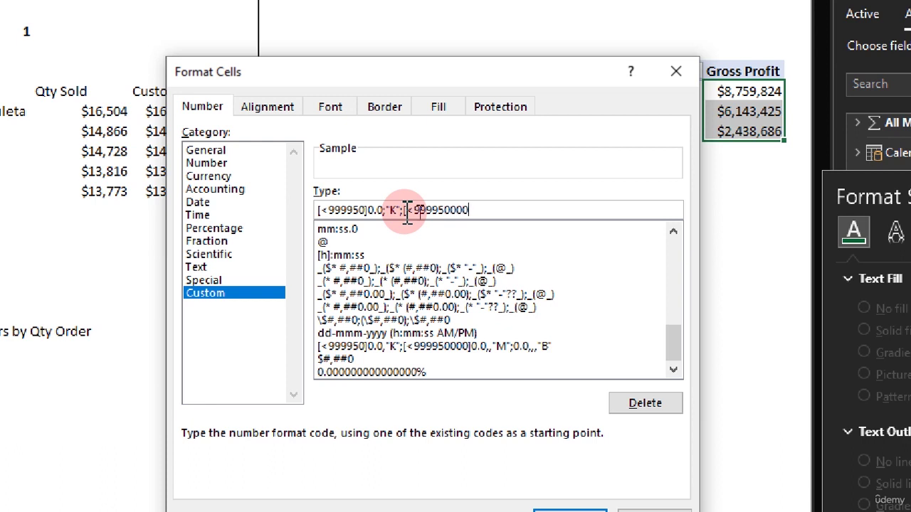
{"action": "type", "text": "]0.0,,"}
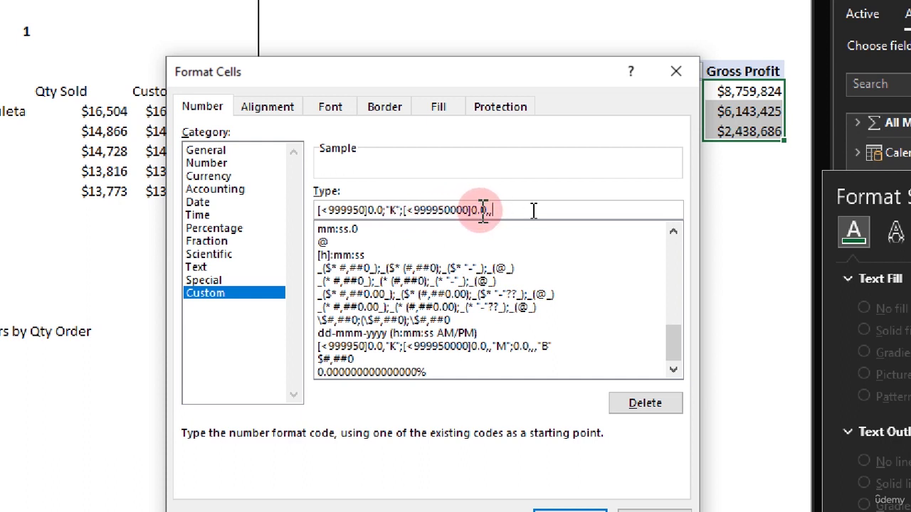
{"action": "type", "text": "\"M\";0.0,,,\"B\""}
{"action": "left_click_drag", "start_coordinate": [368, 210], "coordinate": [385, 210]}
{"action": "left_click", "coordinate": [385, 209]}
{"action": "type", "text": ","}
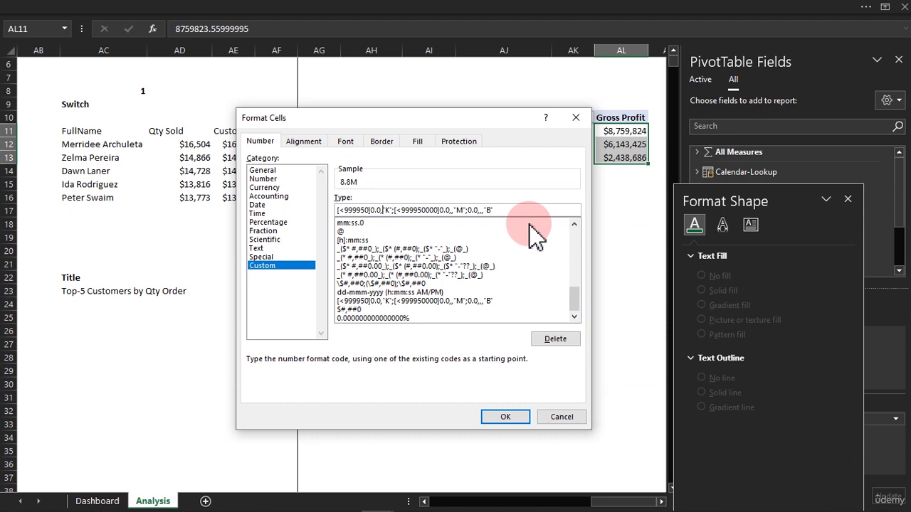
Copy the complete K/M/B format code and paste it into a new Notepad document
{"action": "left_click_drag", "start_coordinate": [506, 210], "coordinate": [330, 212]}
{"action": "key", "text": "ctrl+c"}
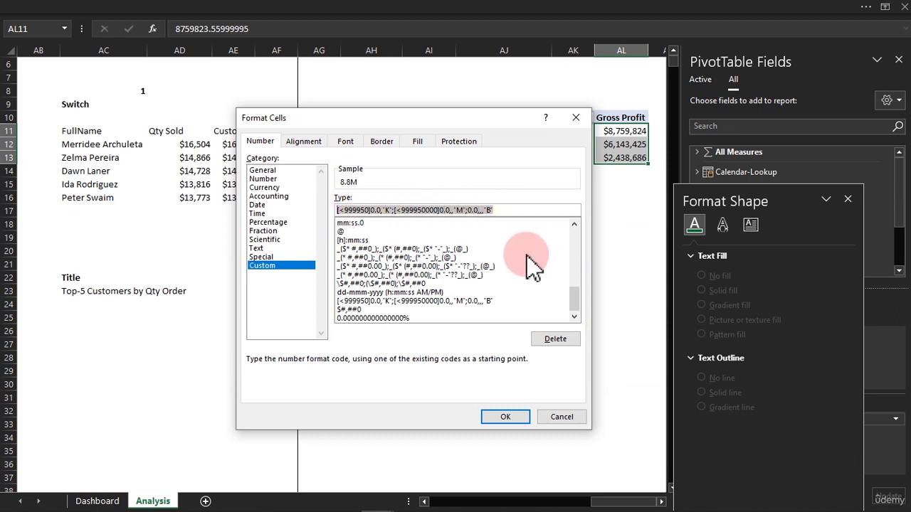
{"action": "key", "text": "super"}
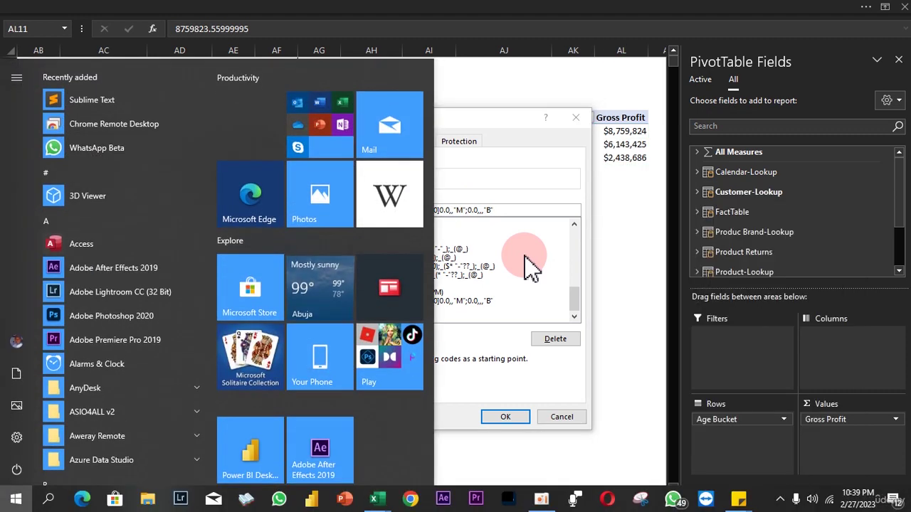
{"action": "type", "text": "not"}
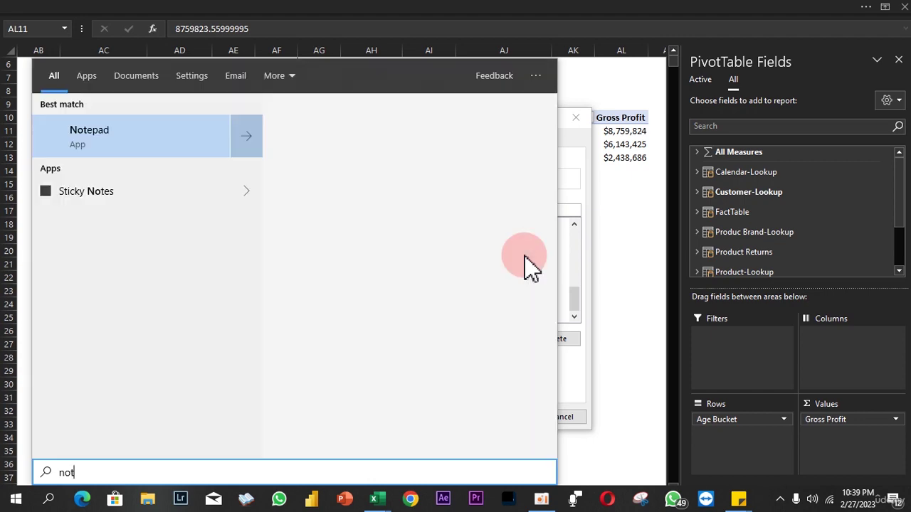
{"action": "key", "text": "Return"}
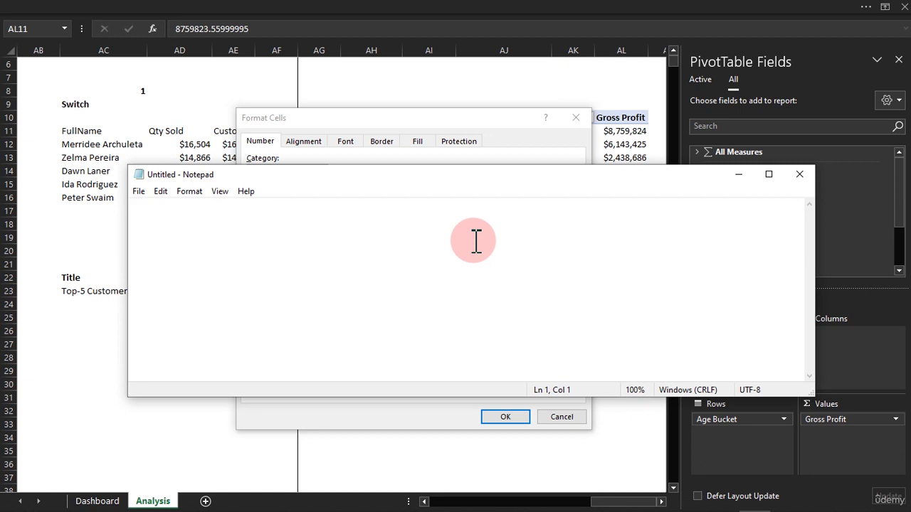
{"action": "right_click", "coordinate": [253, 229]}
{"action": "left_click", "coordinate": [291, 284]}
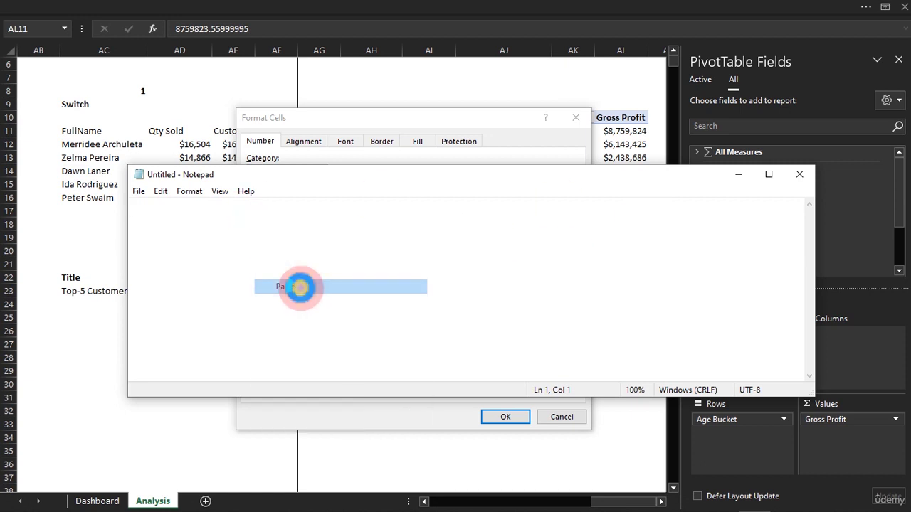
Review the two threshold numbers in the pasted code, minimize Notepad, and apply the custom format to the gross profit cells
{"action": "left_click_drag", "start_coordinate": [498, 178], "coordinate": [635, 183]}
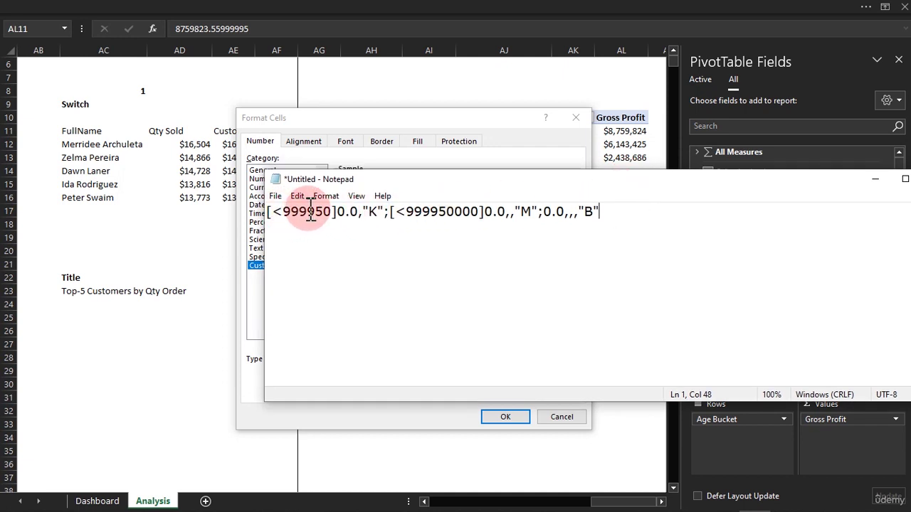
{"action": "left_click_drag", "start_coordinate": [316, 211], "coordinate": [283, 211]}
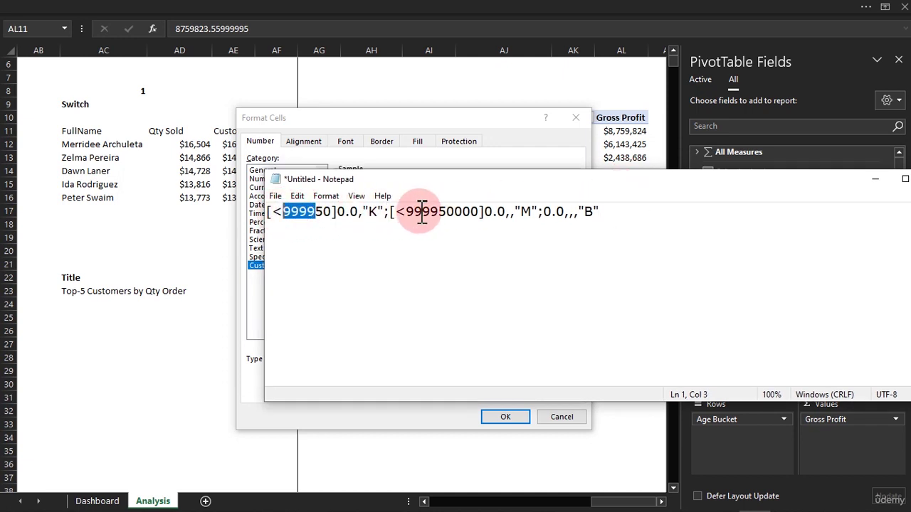
{"action": "left_click_drag", "start_coordinate": [438, 211], "coordinate": [406, 211]}
{"action": "left_click", "coordinate": [472, 211]}
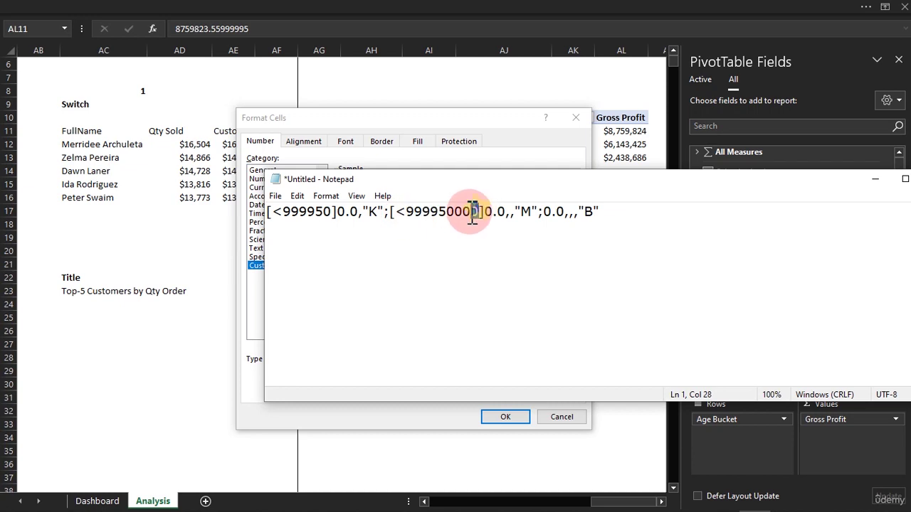
{"action": "left_click", "coordinate": [875, 179]}
{"action": "left_click", "coordinate": [510, 418]}
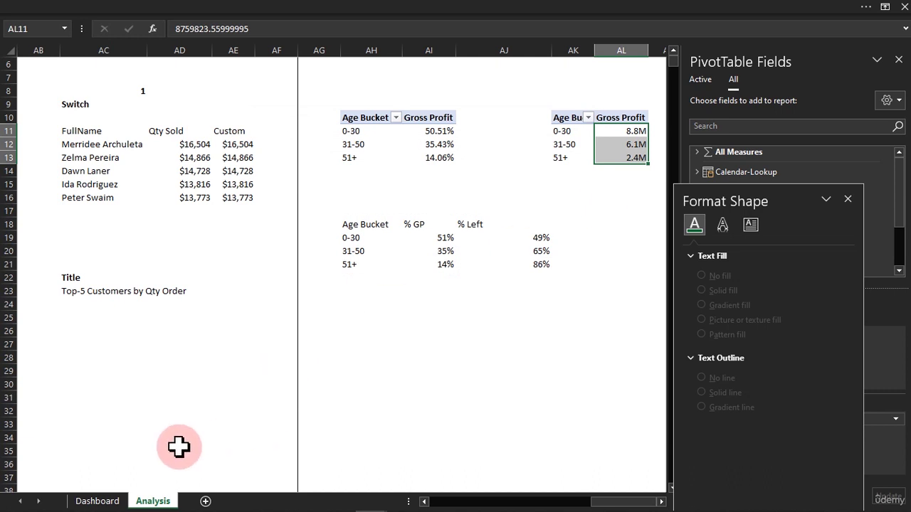
On the Dashboard sheet, move the three gross profit text boxes up, closer beneath their 0-30, 31-50 and 51+ labels
{"action": "left_click", "coordinate": [96, 500]}
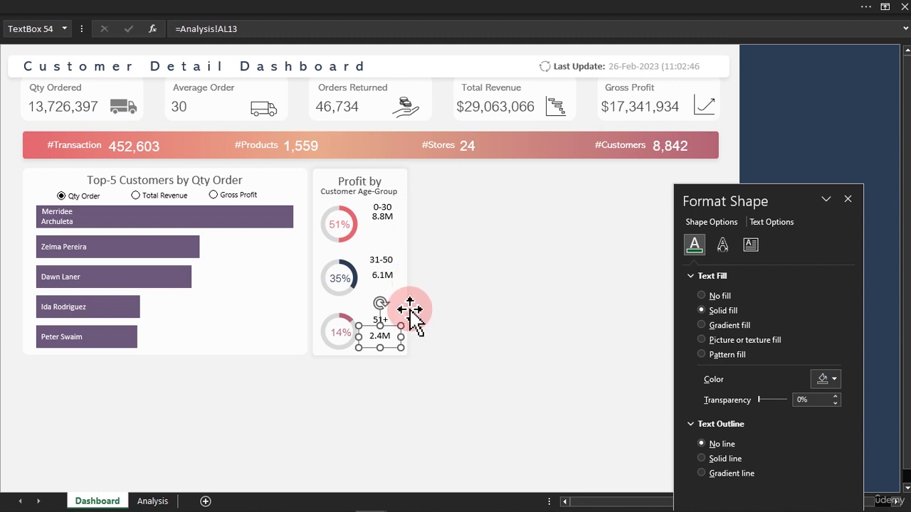
{"action": "left_click", "coordinate": [391, 223]}
{"action": "left_click_drag", "start_coordinate": [411, 211], "coordinate": [396, 226]}
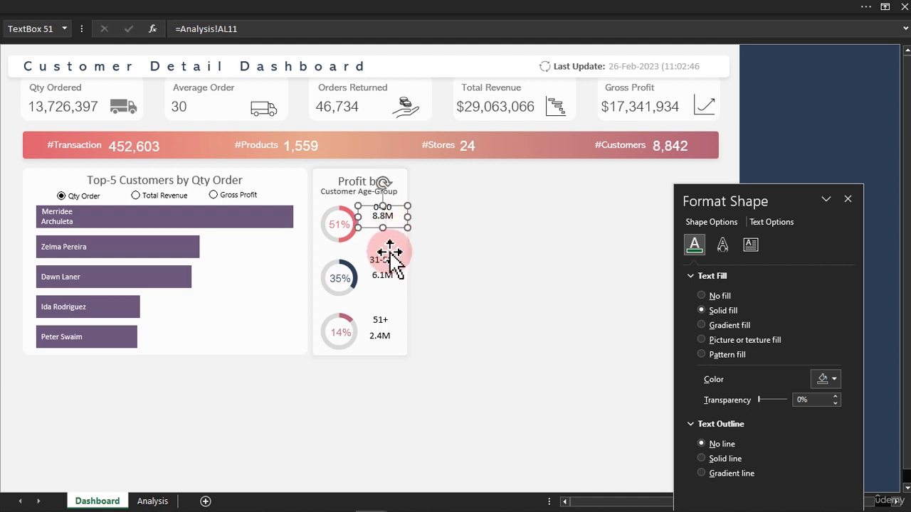
{"action": "left_click", "coordinate": [381, 270]}
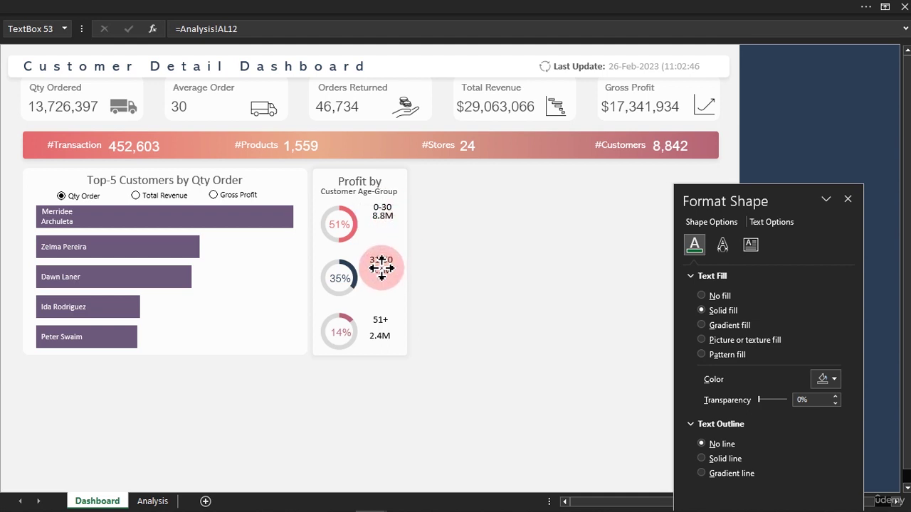
{"action": "mouse_move", "coordinate": [402, 271]}
{"action": "left_mouse_down"}
{"action": "mouse_move", "coordinate": [407, 264]}
{"action": "mouse_move", "coordinate": [385, 273]}
{"action": "left_mouse_up"}
{"action": "left_click", "coordinate": [388, 273]}
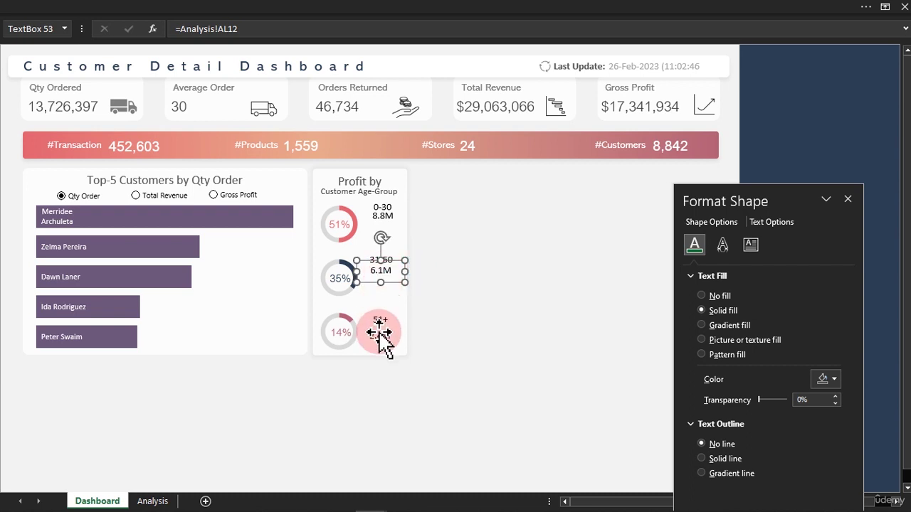
{"action": "left_click", "coordinate": [378, 332]}
{"action": "left_click_drag", "start_coordinate": [377, 332], "coordinate": [404, 326]}
{"action": "left_click_drag", "start_coordinate": [386, 325], "coordinate": [385, 328]}
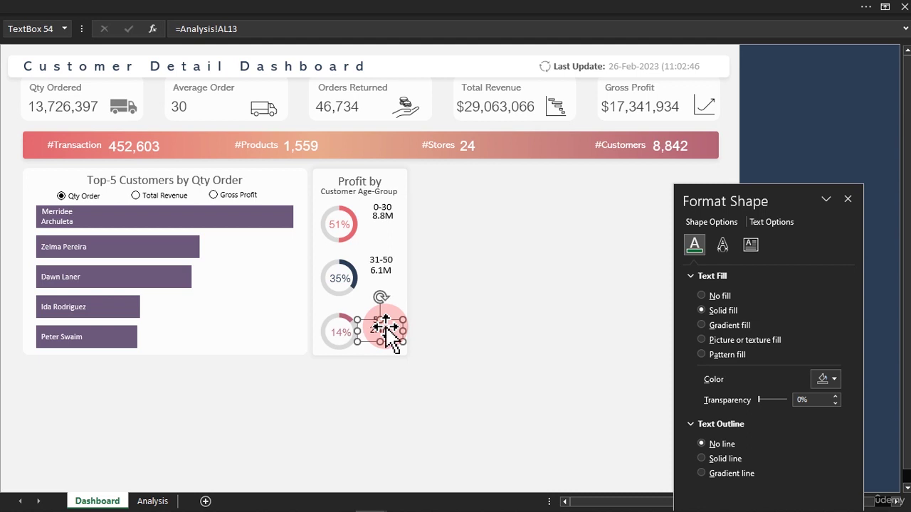
Make all three gross profit values in the age-group card bold
{"action": "left_click", "coordinate": [391, 276], "text": "shift"}
{"action": "left_click", "coordinate": [394, 217], "text": "shift"}
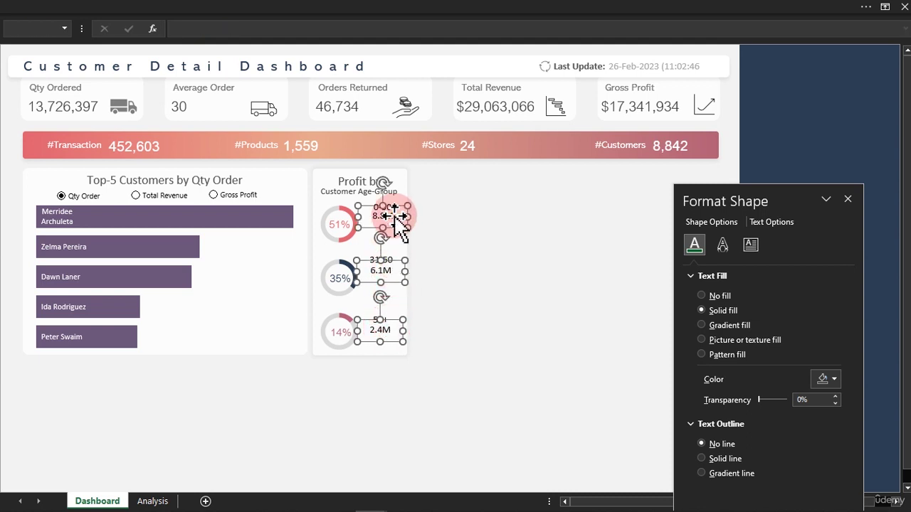
{"action": "key", "text": "ctrl+b"}
{"action": "left_click", "coordinate": [443, 235]}
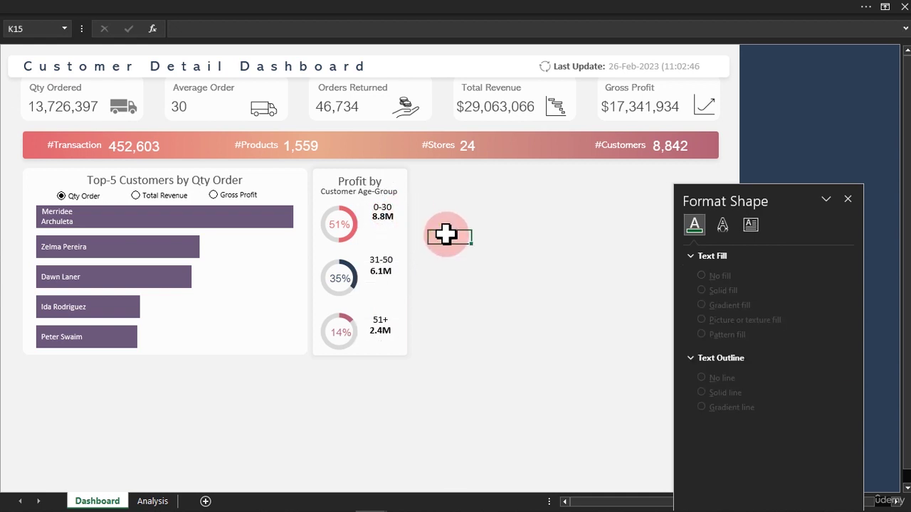
Set the 0-30 gross profit value's text fill to the recent coral red that matches its doughnut
{"action": "left_click", "coordinate": [389, 217]}
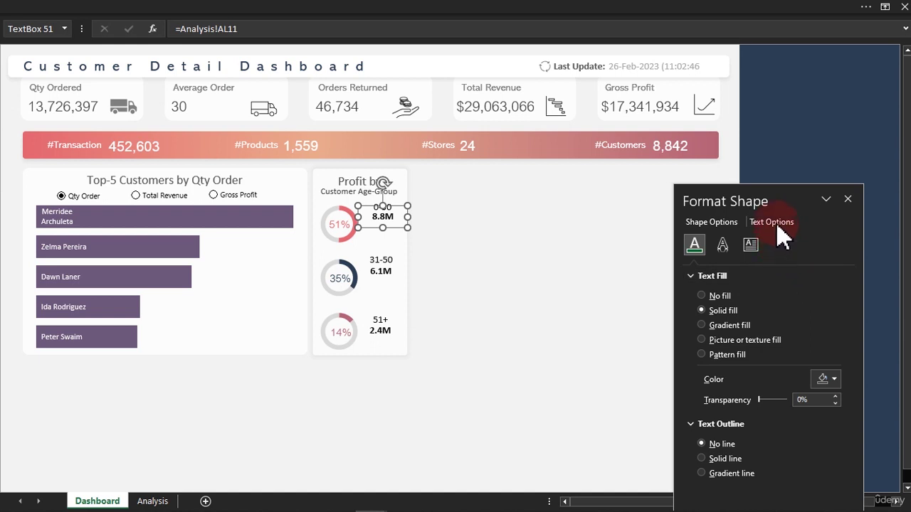
{"action": "left_click", "coordinate": [831, 380]}
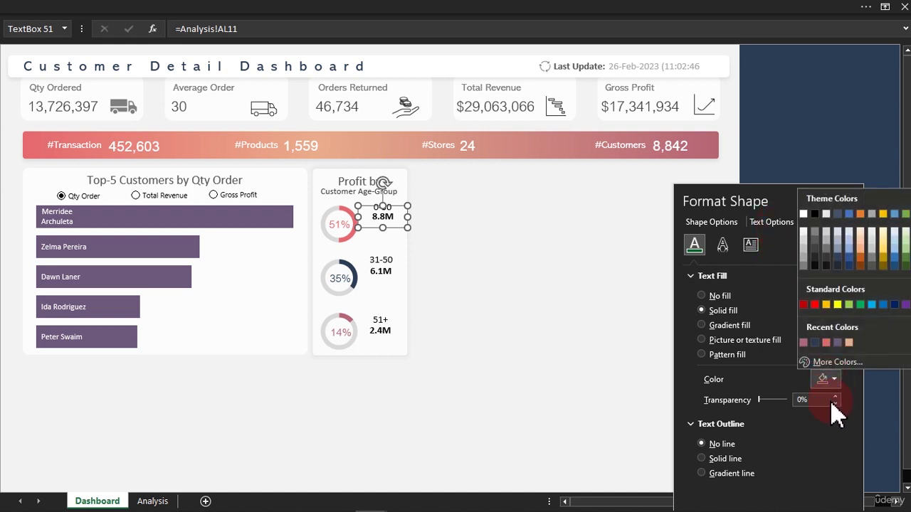
{"action": "left_click", "coordinate": [826, 343]}
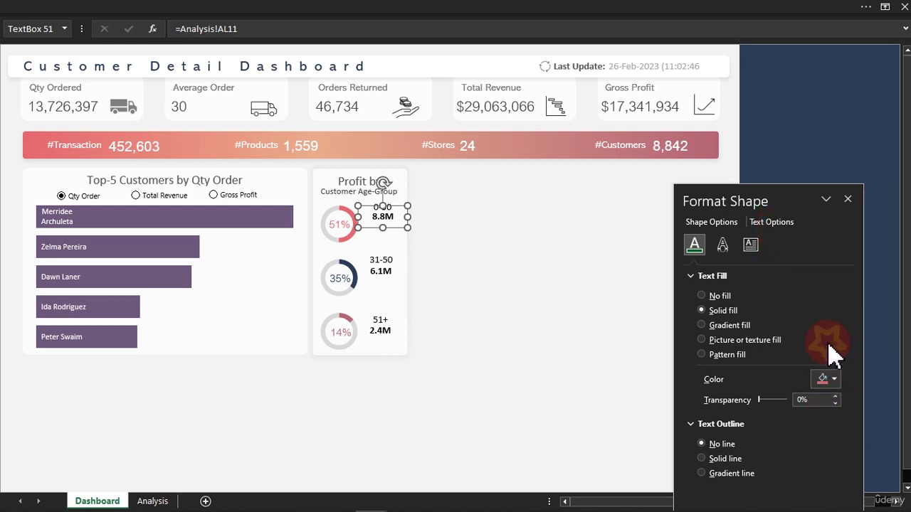
Set the 31-50 gross profit value's text fill to recent navy and the 51+ value's to recent mauve, matching their doughnuts
{"action": "left_click", "coordinate": [384, 273]}
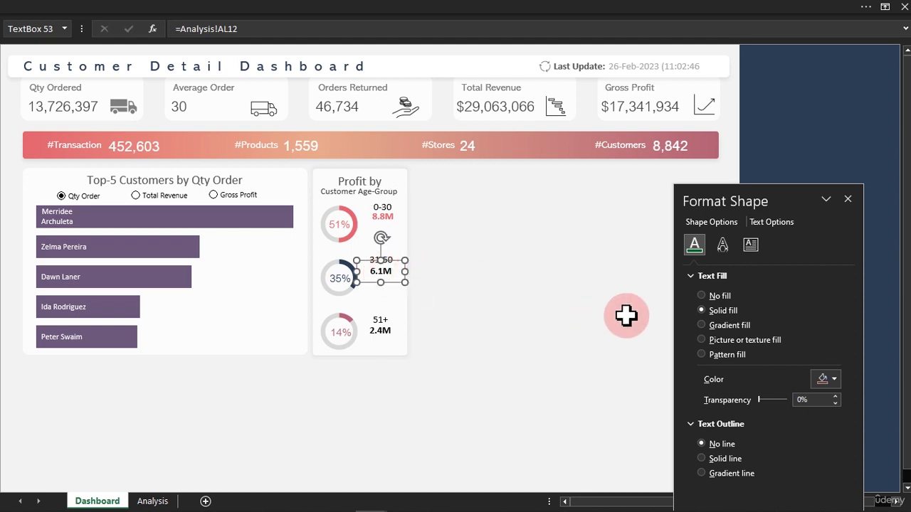
{"action": "left_click", "coordinate": [829, 379]}
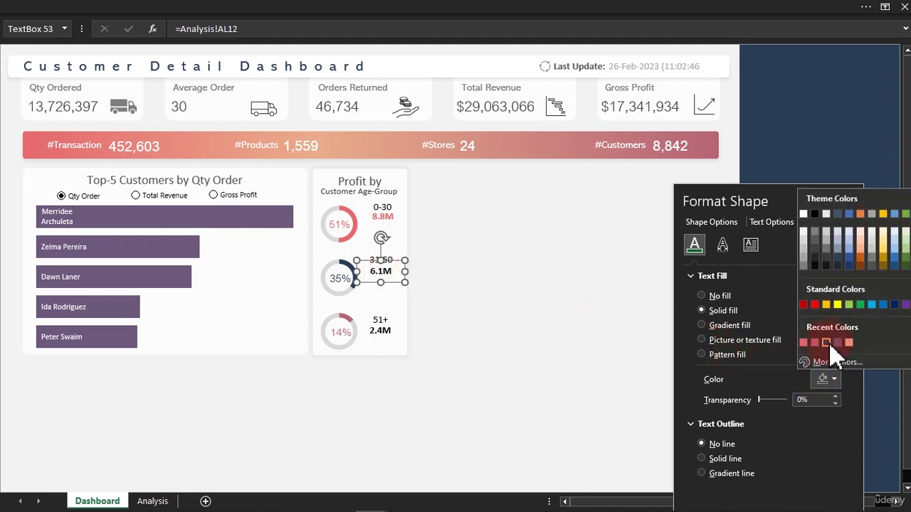
{"action": "left_click", "coordinate": [827, 343]}
{"action": "left_click", "coordinate": [378, 324]}
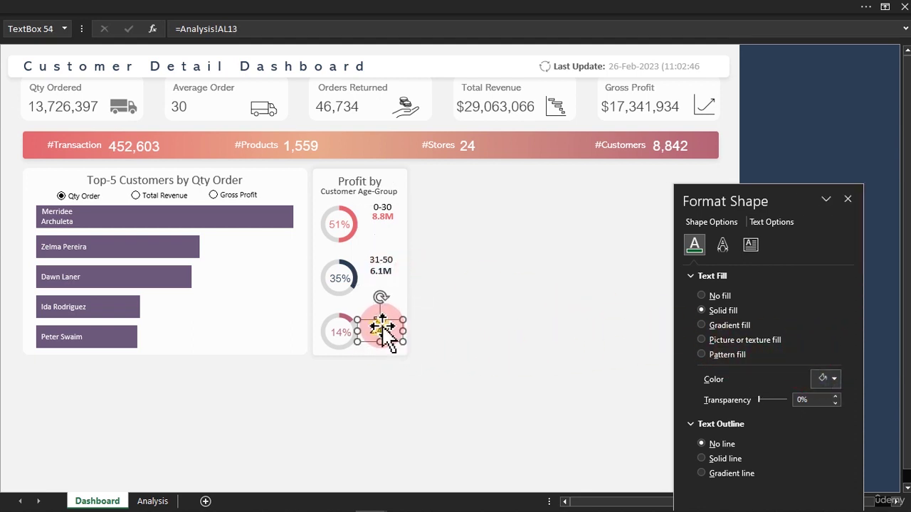
{"action": "left_click", "coordinate": [829, 379]}
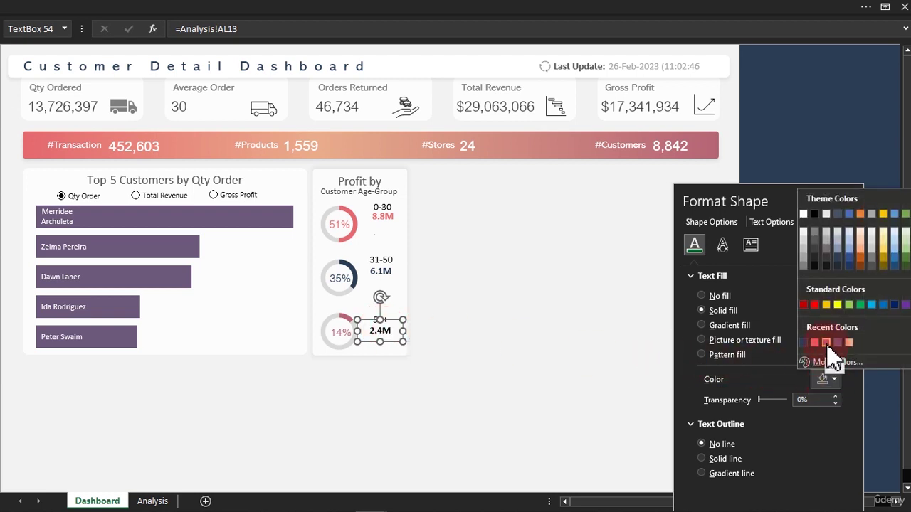
{"action": "left_click", "coordinate": [826, 343]}
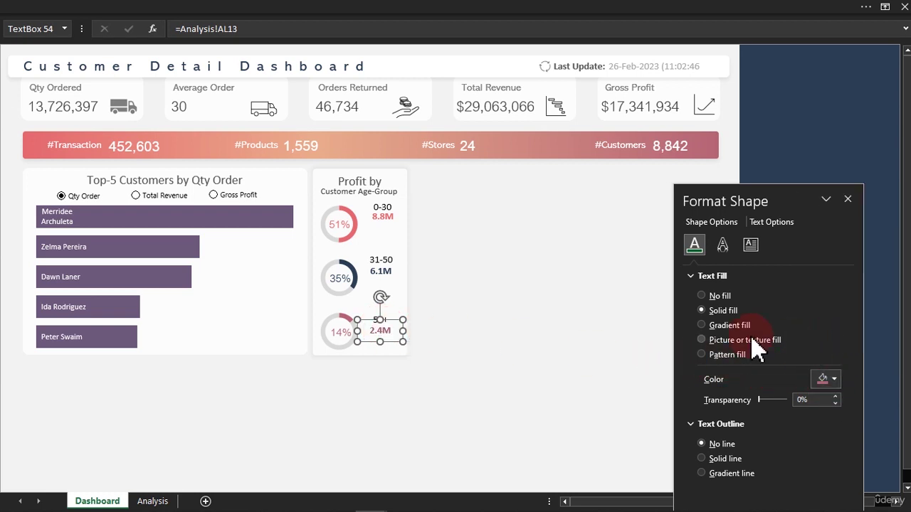
{"action": "left_click", "coordinate": [482, 283]}
Turn on Select Objects and group the 51+ label with its gross profit value
{"action": "left_click", "coordinate": [526, 13]}
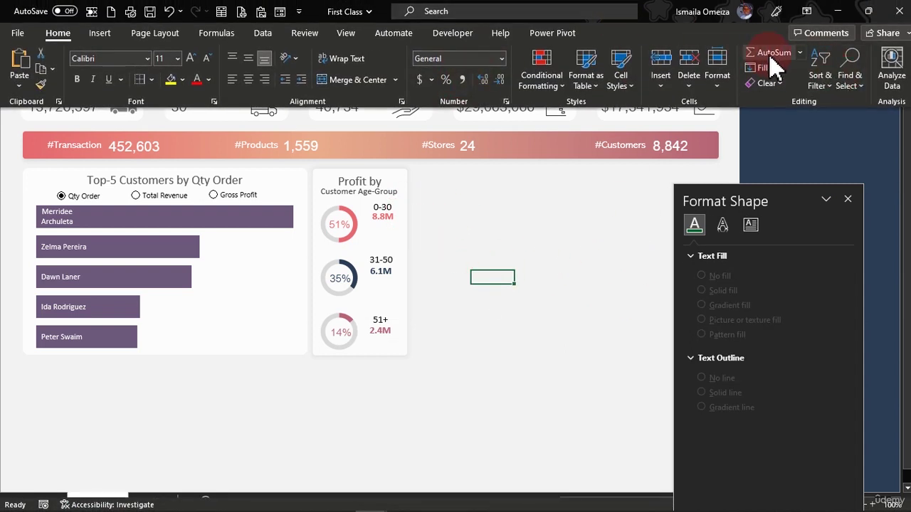
{"action": "left_click", "coordinate": [859, 80]}
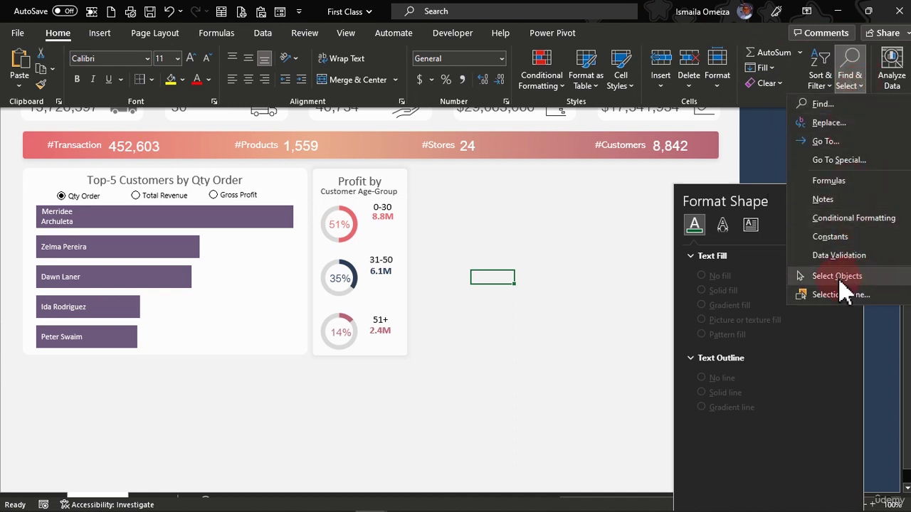
{"action": "left_click", "coordinate": [836, 277]}
{"action": "left_click_drag", "start_coordinate": [441, 303], "coordinate": [349, 372]}
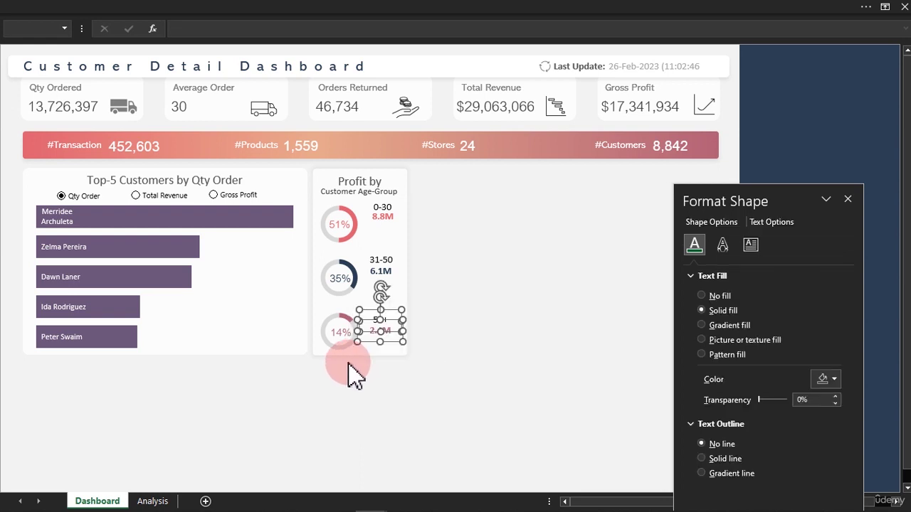
{"action": "right_click", "coordinate": [396, 341]}
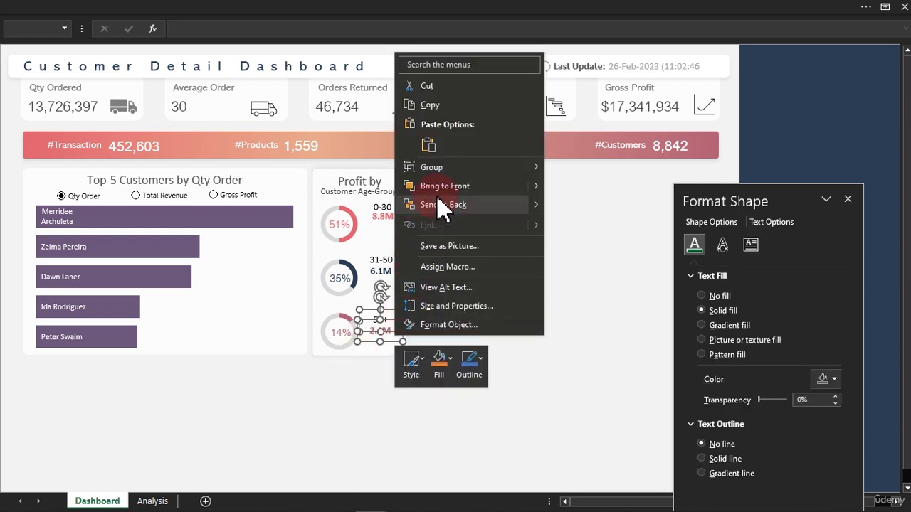
{"action": "mouse_move", "coordinate": [436, 168]}
{"action": "left_click", "coordinate": [570, 172]}
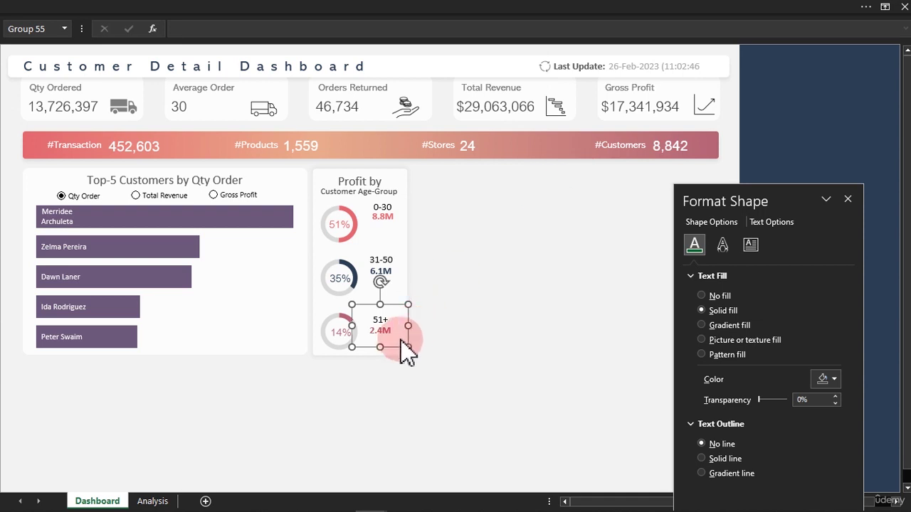
Move the grouped 51+ label and value slightly down so they sit level with the 14% doughnut
{"action": "left_click", "coordinate": [392, 310]}
{"action": "left_click", "coordinate": [430, 338]}
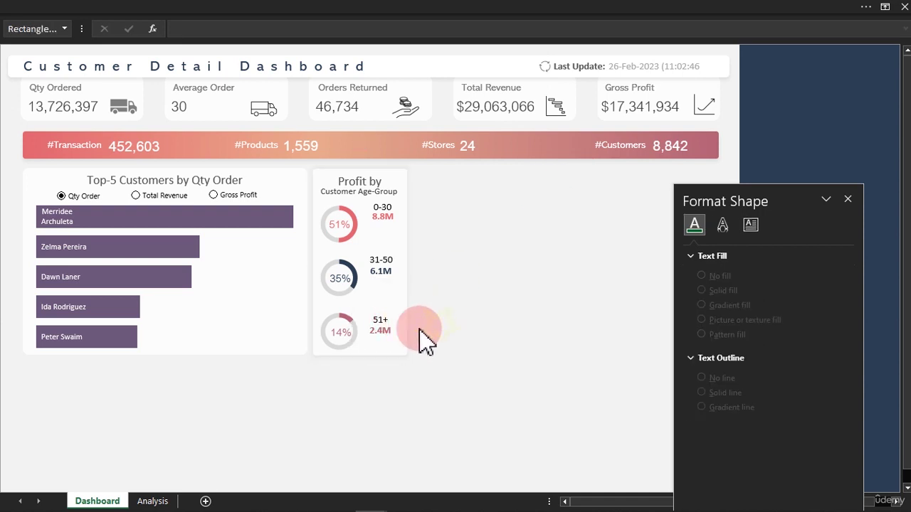
{"action": "left_click", "coordinate": [398, 342]}
{"action": "left_click_drag", "start_coordinate": [398, 308], "coordinate": [398, 307]}
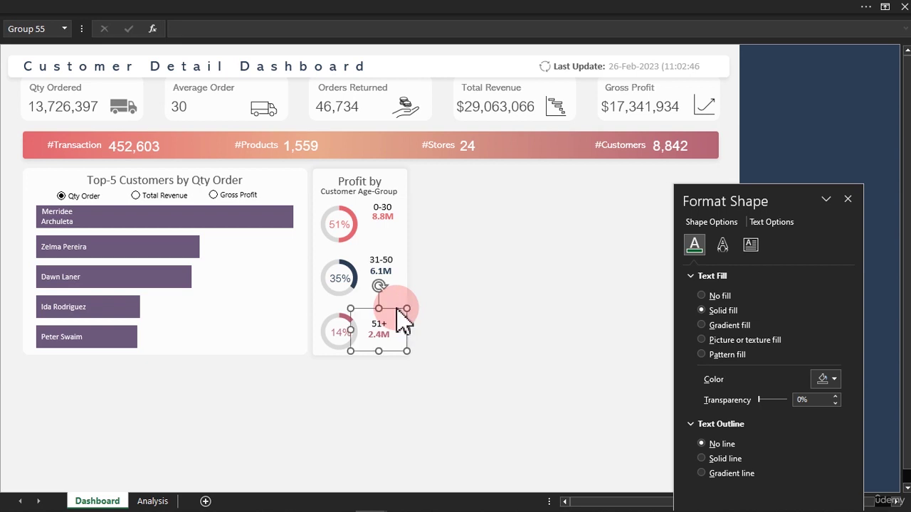
Group the 31-50 label with its gross profit value and move the group down beside the 35% doughnut
{"action": "left_click", "coordinate": [390, 263]}
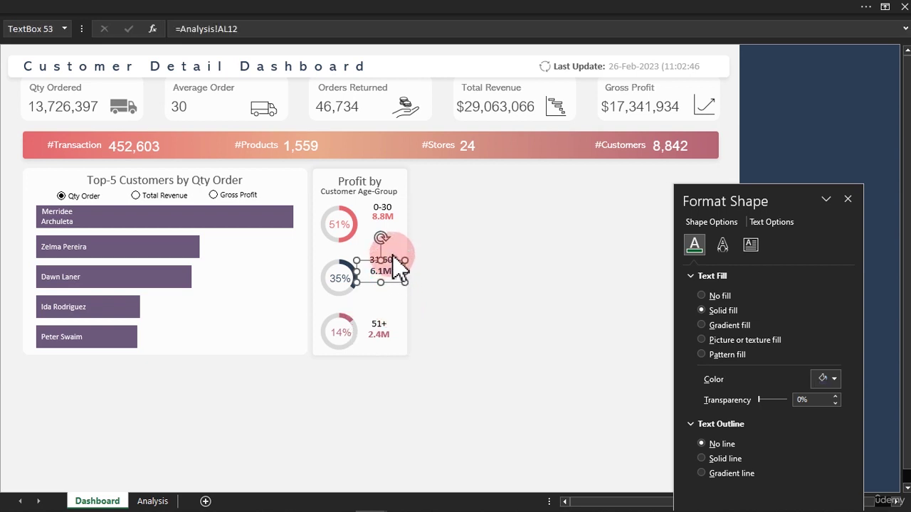
{"action": "right_click", "coordinate": [392, 254]}
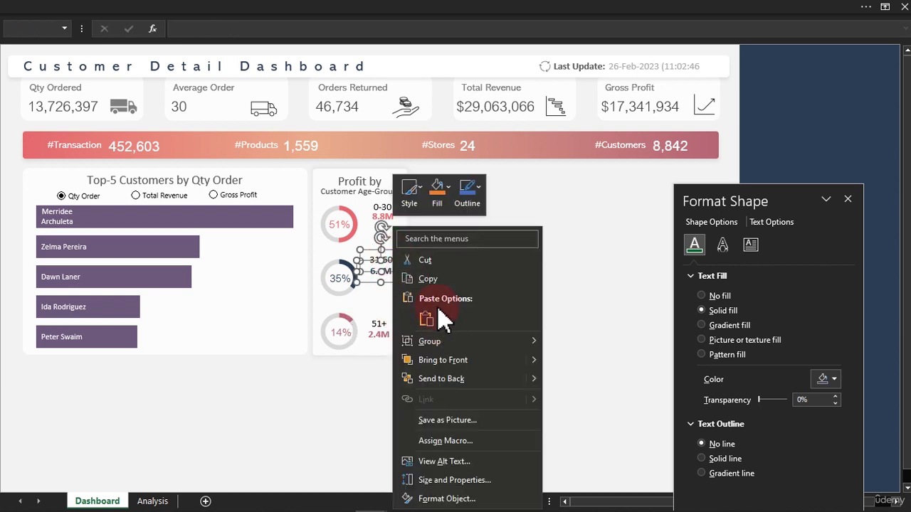
{"action": "mouse_move", "coordinate": [449, 345]}
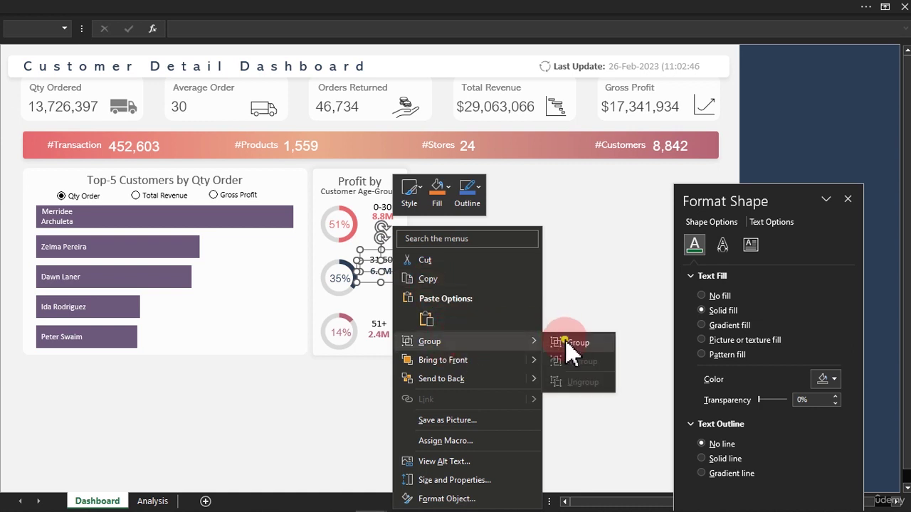
{"action": "left_click", "coordinate": [570, 345]}
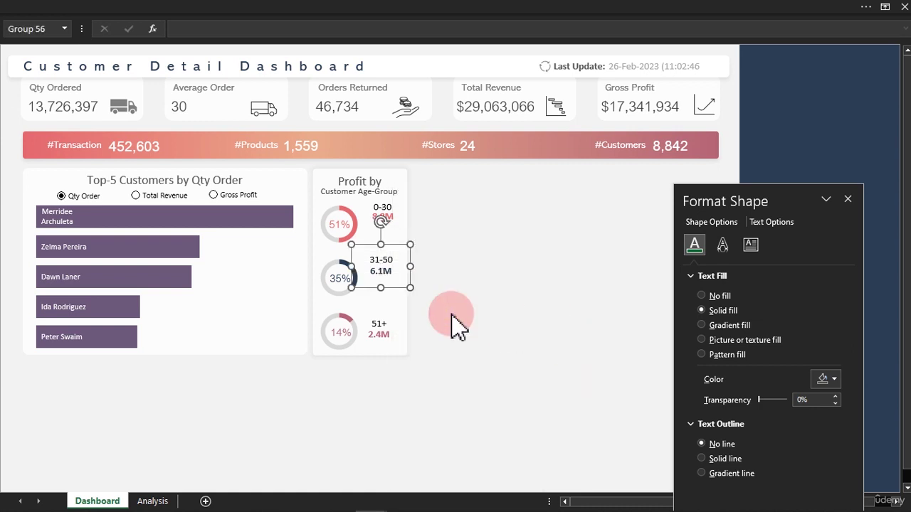
{"action": "left_click_drag", "start_coordinate": [404, 244], "coordinate": [404, 256]}
Group the 0-30 label with its gross profit value and move the group down beside the 51% doughnut
{"action": "left_click", "coordinate": [382, 212]}
{"action": "right_click", "coordinate": [391, 208]}
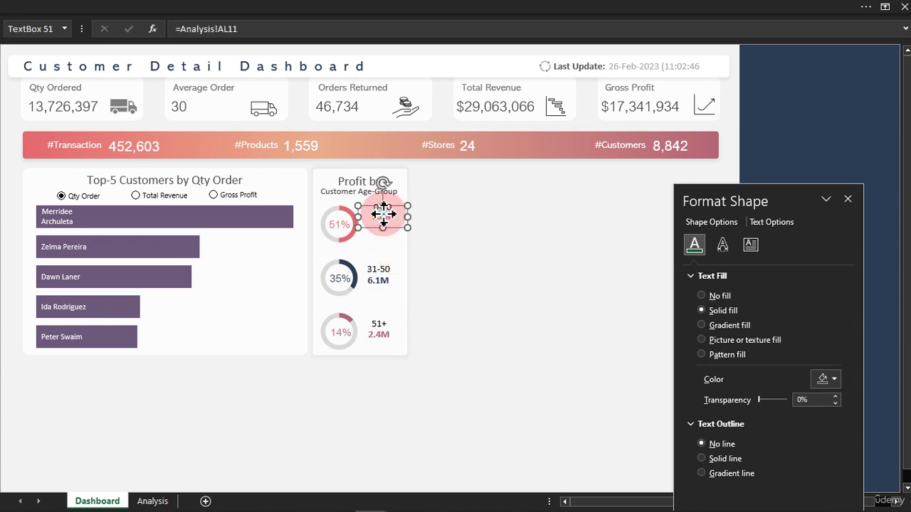
{"action": "left_click", "coordinate": [390, 204]}
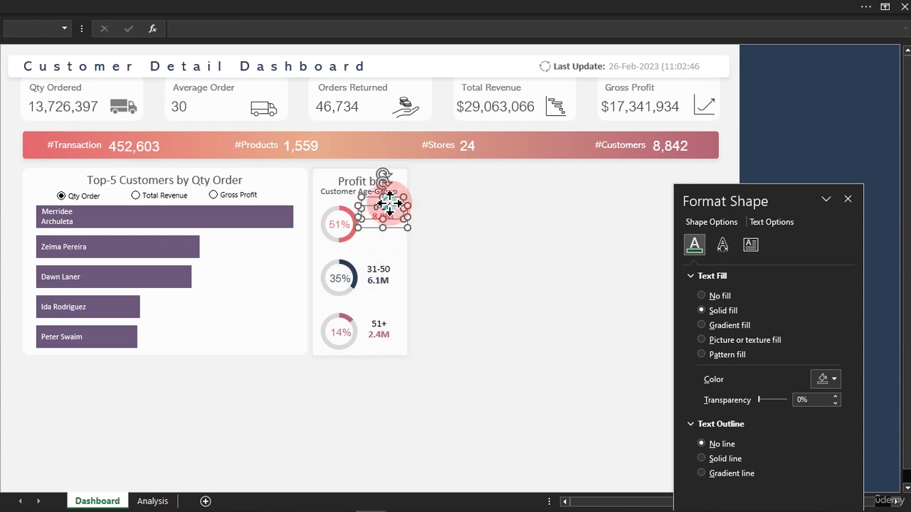
{"action": "right_click", "coordinate": [389, 204]}
{"action": "mouse_move", "coordinate": [511, 321]}
{"action": "left_click", "coordinate": [567, 321]}
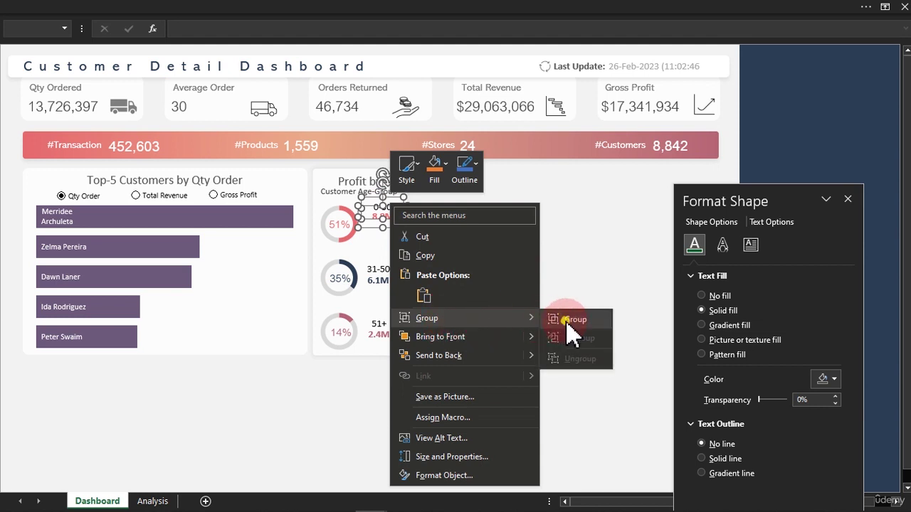
{"action": "left_click_drag", "start_coordinate": [389, 213], "coordinate": [390, 227]}
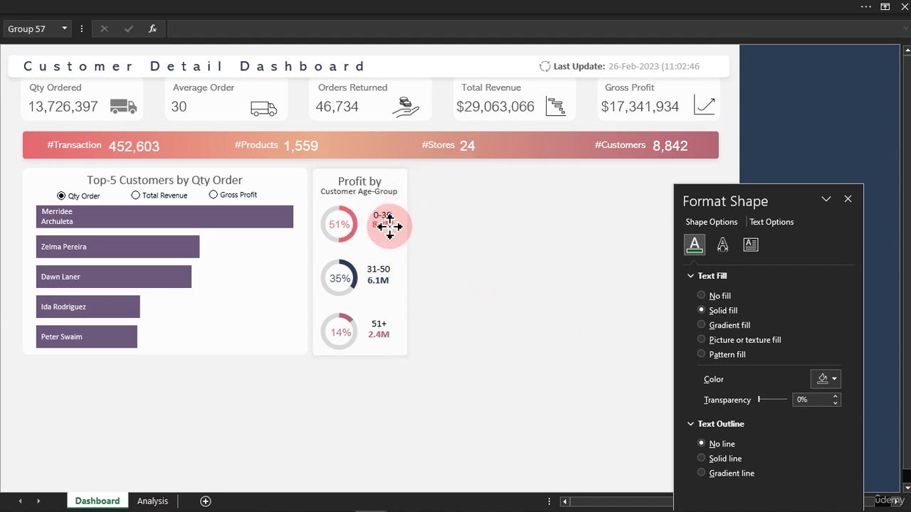
{"action": "left_click", "coordinate": [390, 283]}
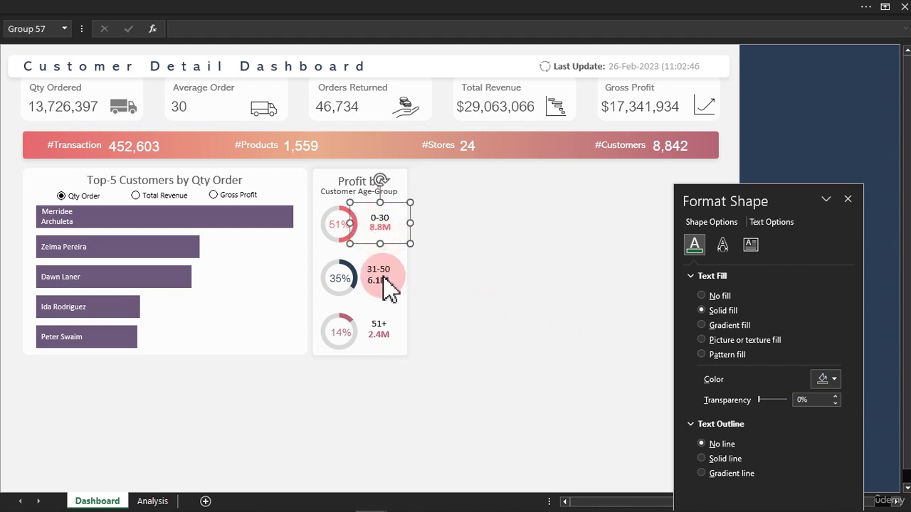
{"action": "left_click", "coordinate": [387, 331]}
{"action": "left_click", "coordinate": [472, 14]}
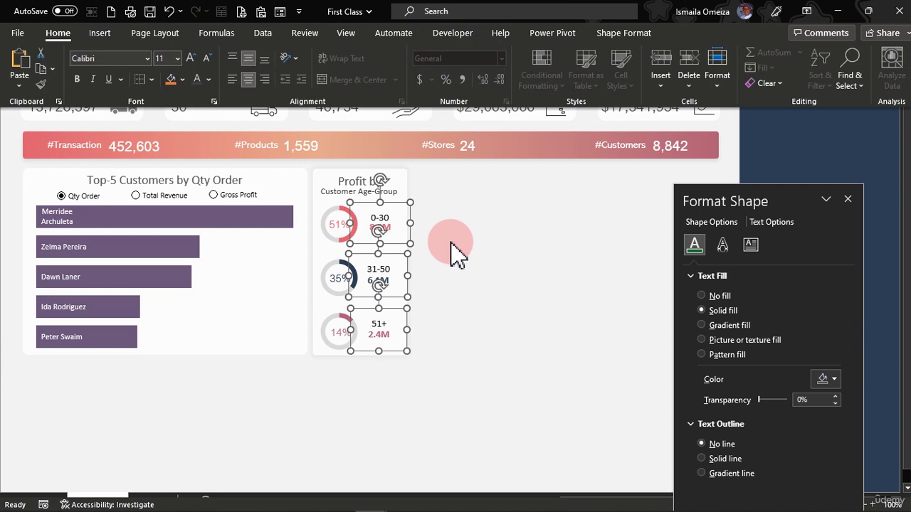
{"action": "left_click", "coordinate": [452, 245]}
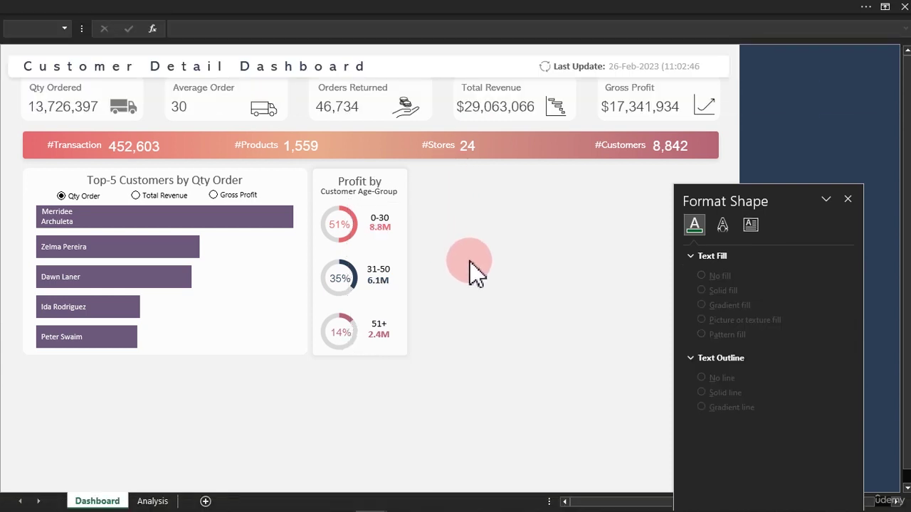
Turn off Select Objects and select an empty cell beside the age-group card
{"action": "left_click", "coordinate": [688, 8]}
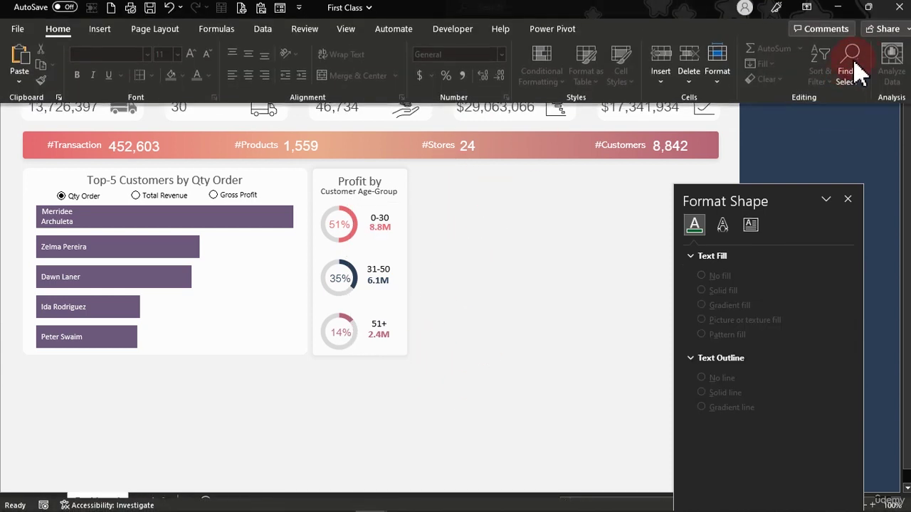
{"action": "left_click", "coordinate": [865, 93]}
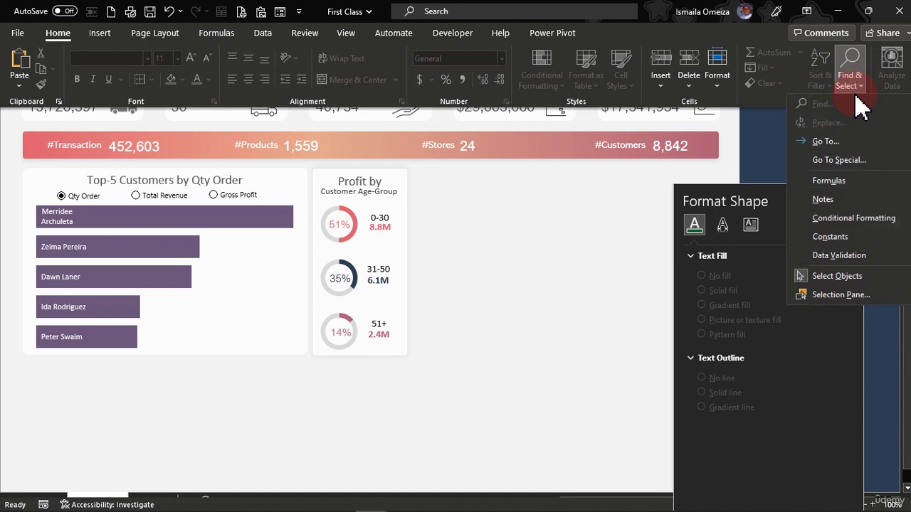
{"action": "left_click", "coordinate": [511, 276]}
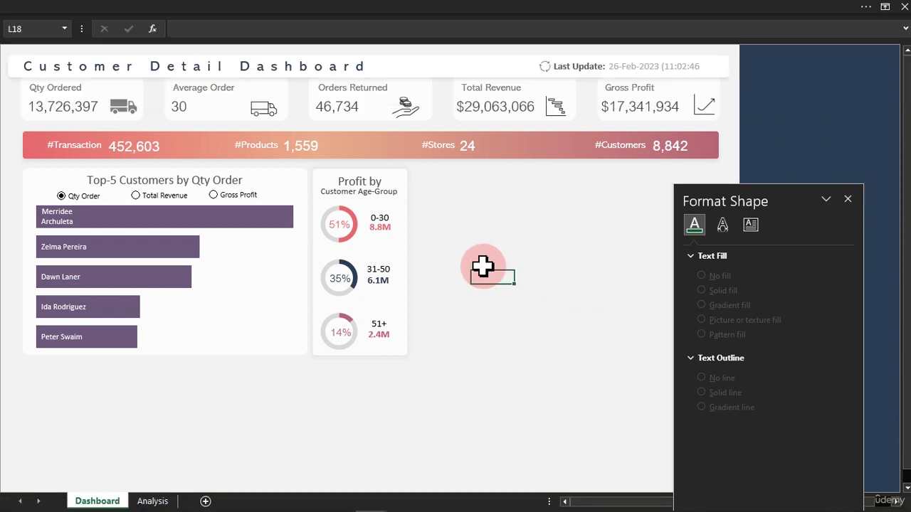
{"action": "left_click", "coordinate": [466, 224]}
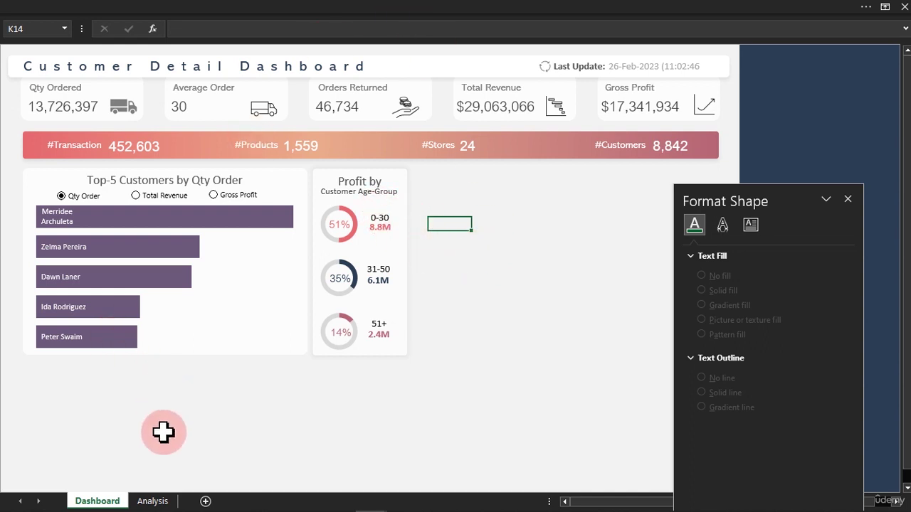
On the Analysis sheet, insert a doughnut PivotChart from the Age Bucket pivot table in columns AK and AL
{"action": "left_click", "coordinate": [153, 501]}
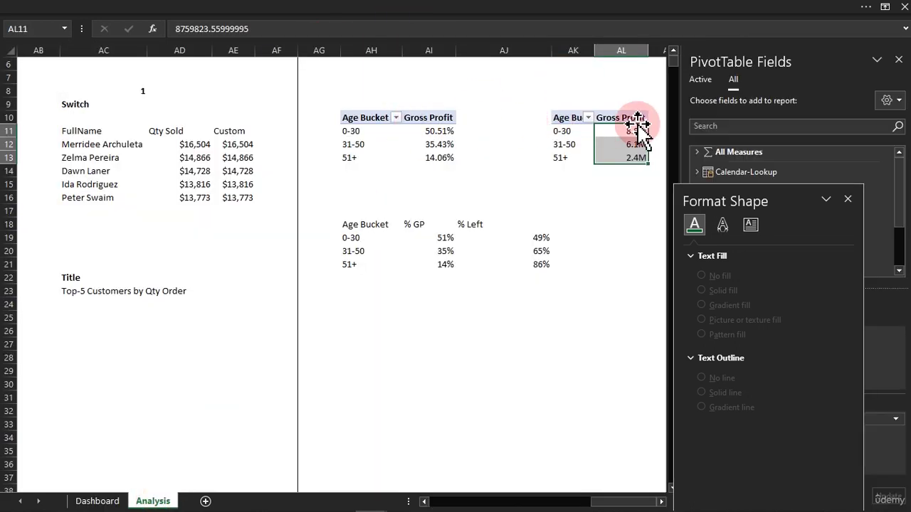
{"action": "left_click", "coordinate": [579, 134]}
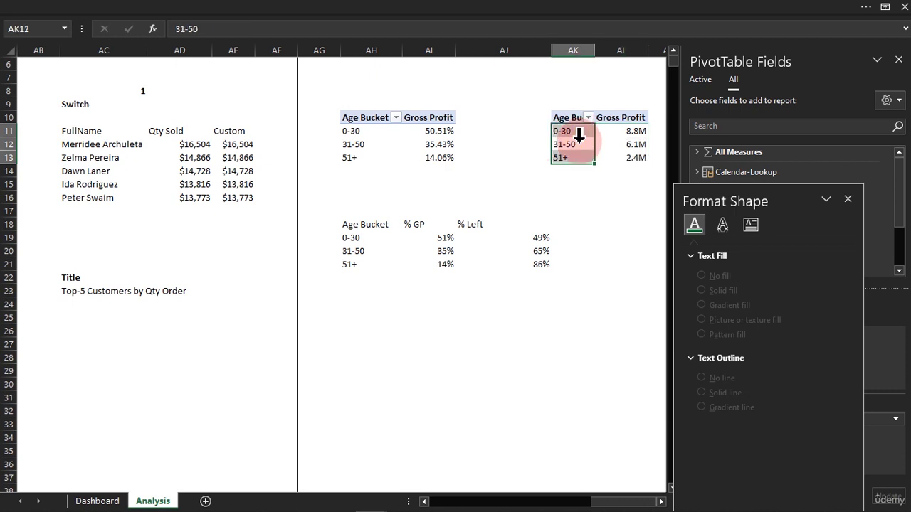
{"action": "left_click", "coordinate": [165, 10]}
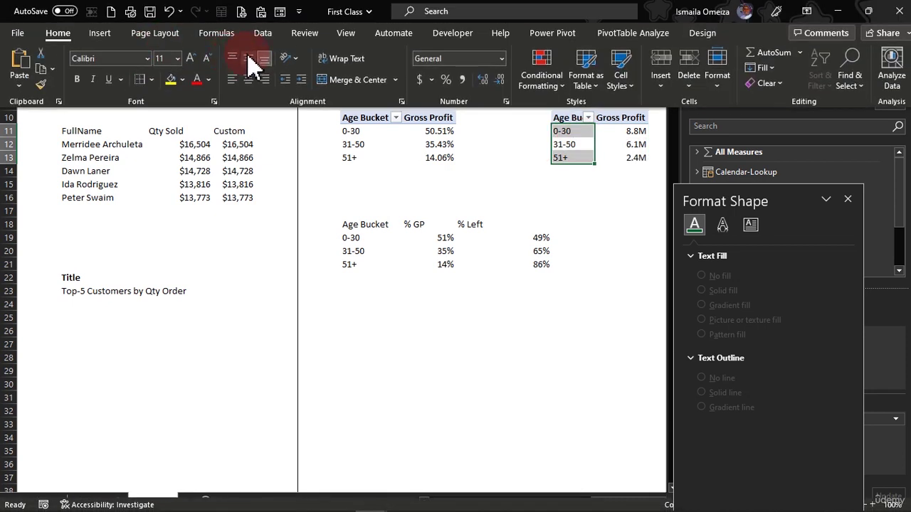
{"action": "left_click", "coordinate": [100, 32]}
{"action": "left_click", "coordinate": [363, 83]}
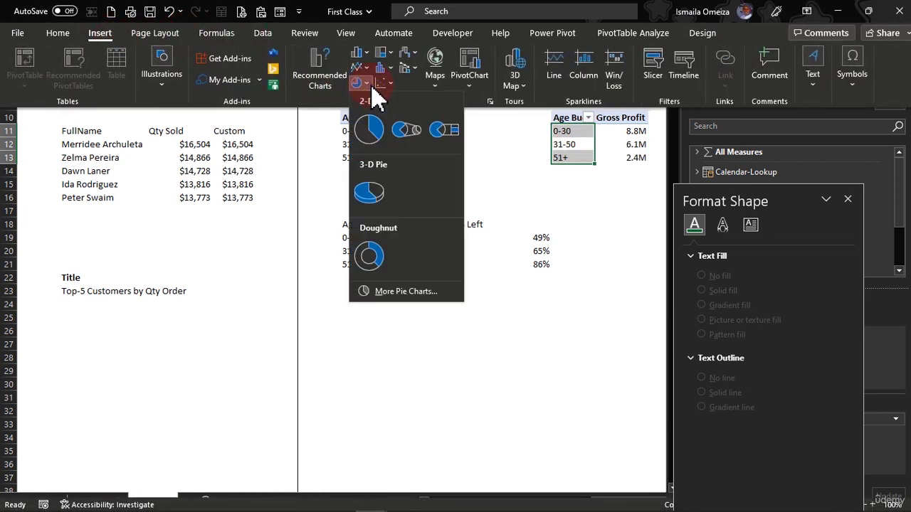
{"action": "left_click", "coordinate": [377, 256]}
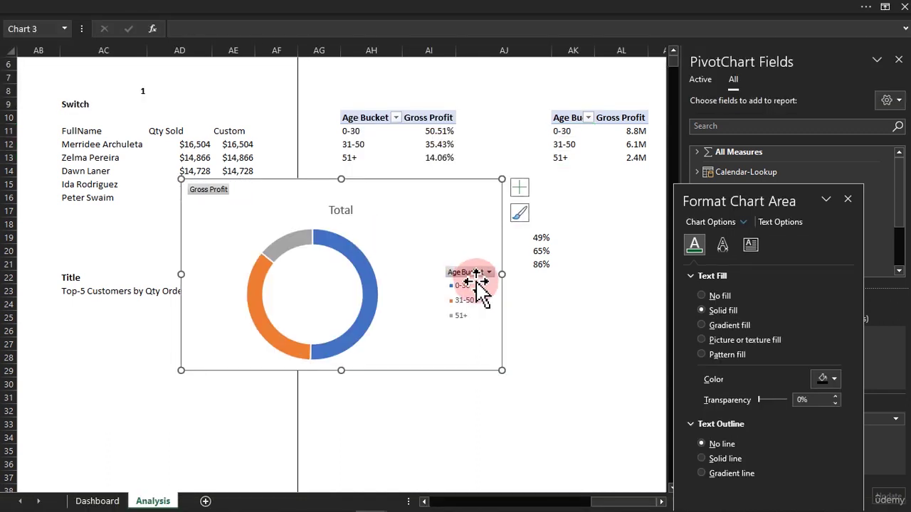
Place the new doughnut chart's legend at the bottom of the chart
{"action": "left_click", "coordinate": [525, 190]}
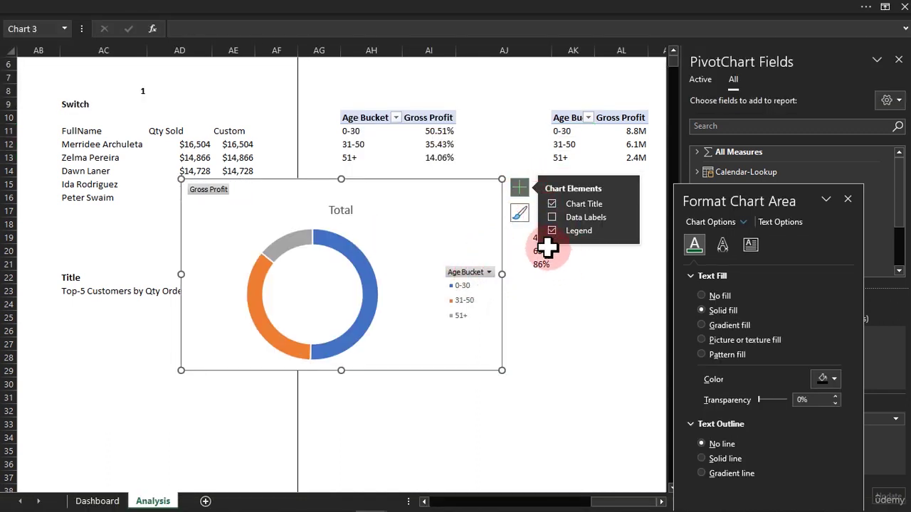
{"action": "left_click", "coordinate": [626, 232]}
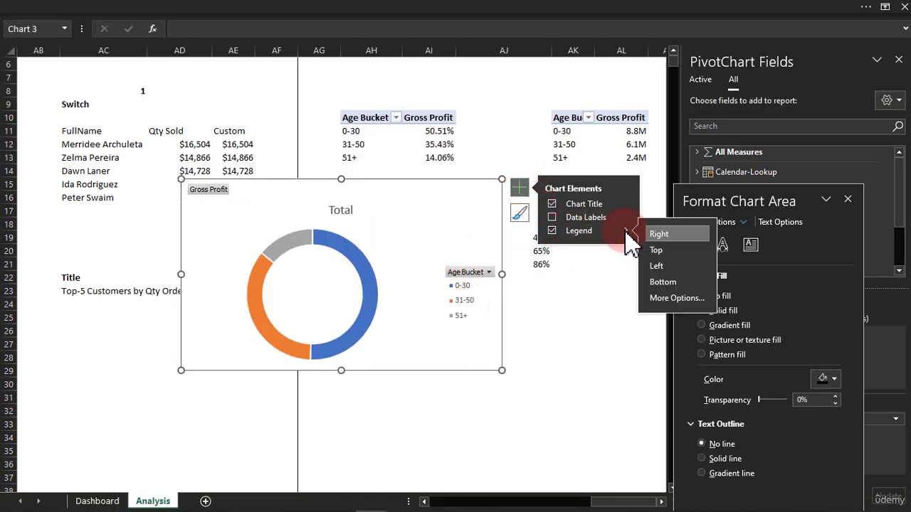
{"action": "left_click", "coordinate": [647, 281]}
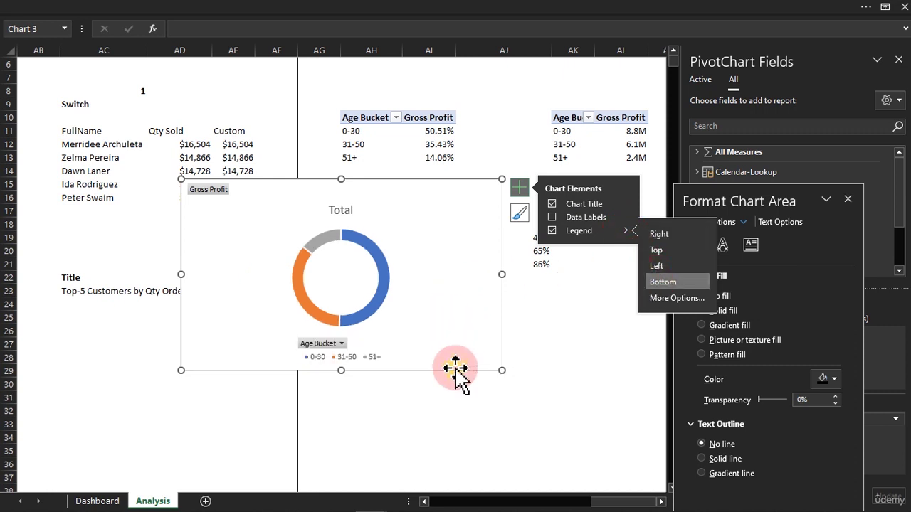
Hide all field buttons on the doughnut PivotChart and shrink the chart to a little over half its width
{"action": "right_click", "coordinate": [318, 343]}
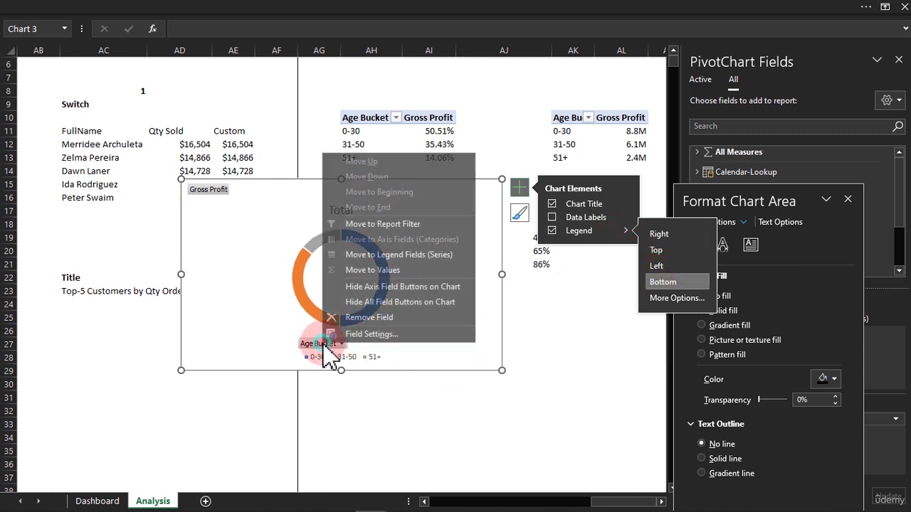
{"action": "left_click", "coordinate": [365, 303]}
{"action": "left_click_drag", "start_coordinate": [502, 178], "coordinate": [367, 235]}
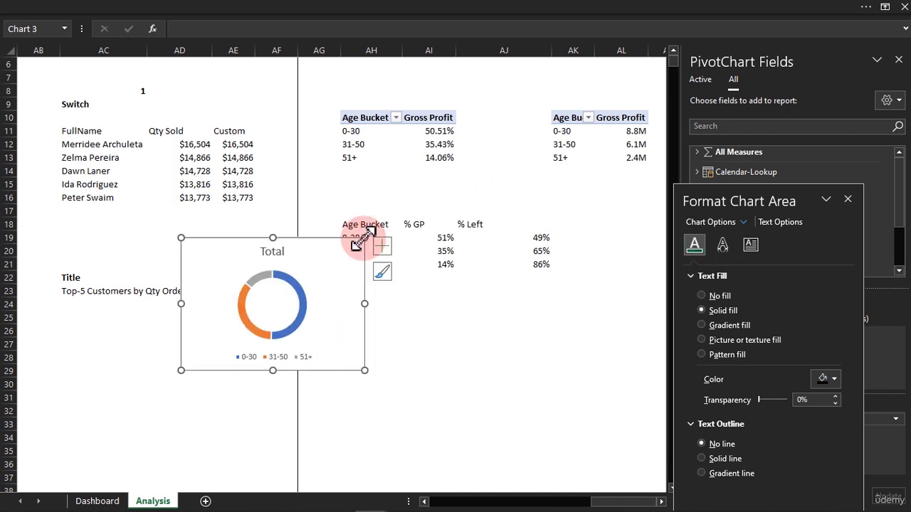
Cut the doughnut PivotChart from the Analysis sheet and paste it at cell L19 on the Dashboard sheet
{"action": "left_click", "coordinate": [339, 246]}
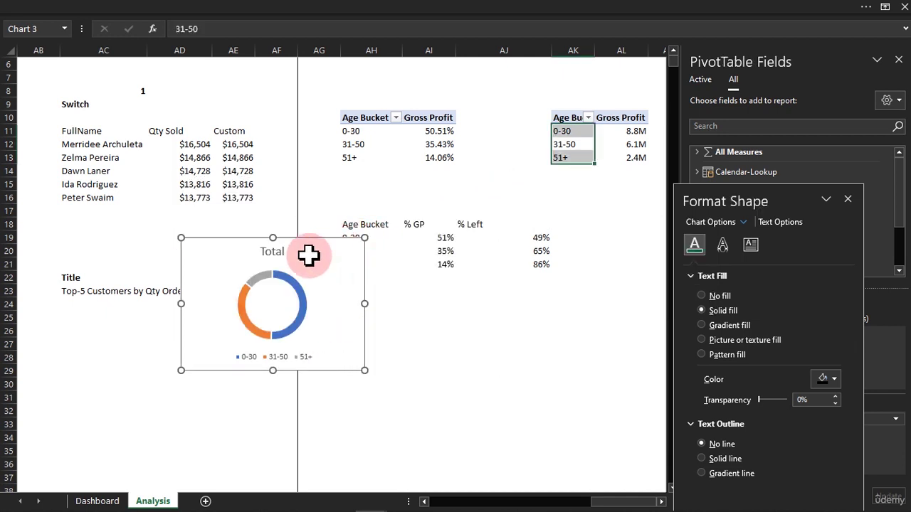
{"action": "key", "text": "ctrl+x"}
{"action": "left_click", "coordinate": [113, 502]}
{"action": "left_click", "coordinate": [484, 286]}
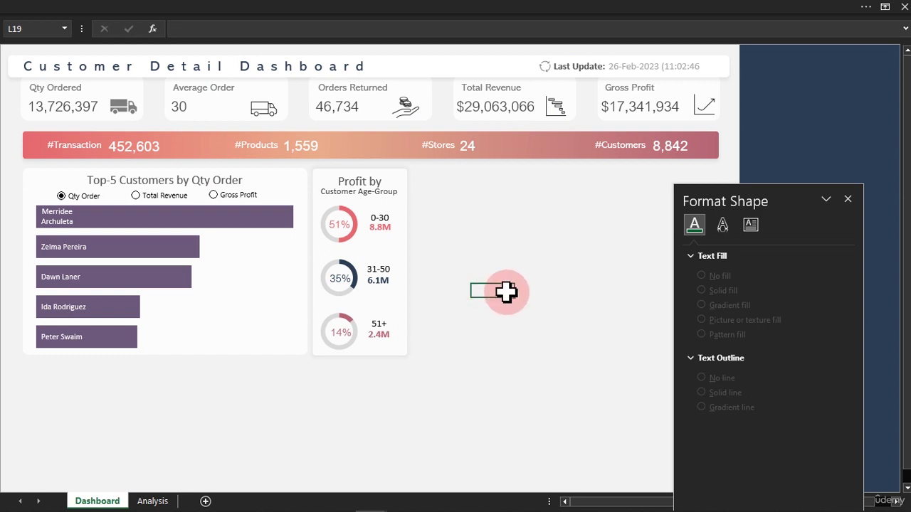
{"action": "right_click", "coordinate": [507, 291]}
{"action": "left_click", "coordinate": [542, 184]}
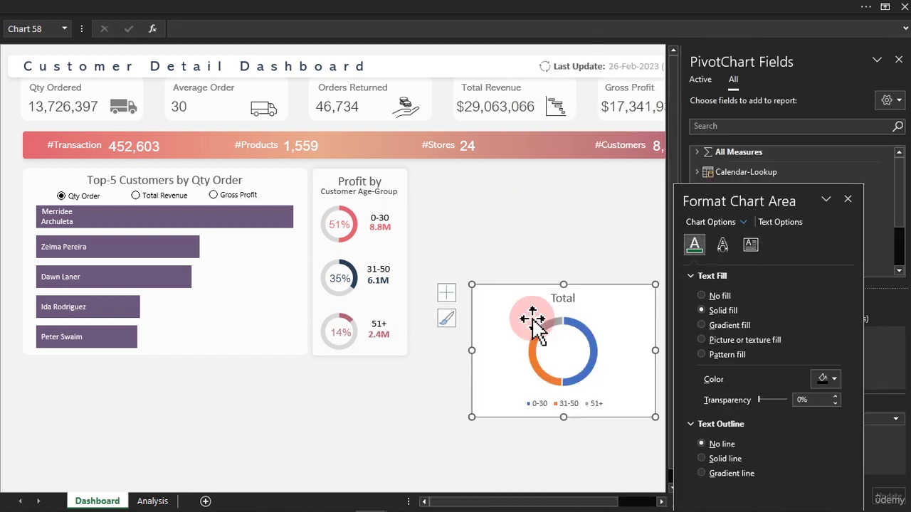
Narrow the pasted doughnut chart to the age-group card's width, place it over the card and extend it up to the card's upper edge
{"action": "left_click_drag", "start_coordinate": [656, 324], "coordinate": [405, 263]}
{"action": "left_click_drag", "start_coordinate": [272, 260], "coordinate": [313, 253]}
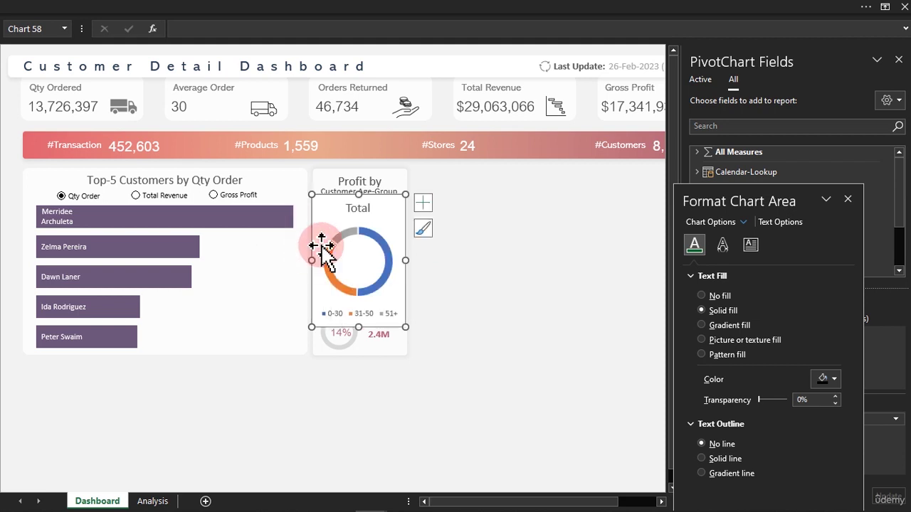
{"action": "left_click_drag", "start_coordinate": [358, 193], "coordinate": [358, 171]}
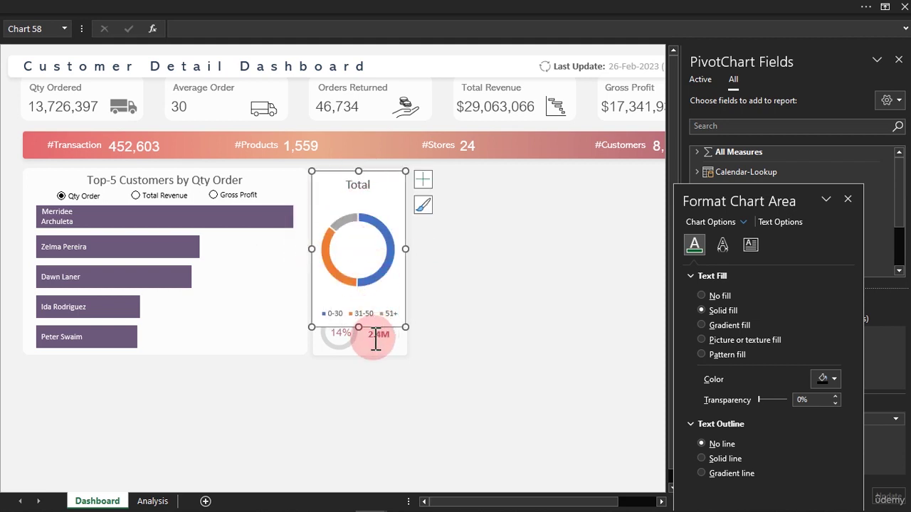
Add data labels to the doughnut chart's series
{"action": "left_click", "coordinate": [362, 326]}
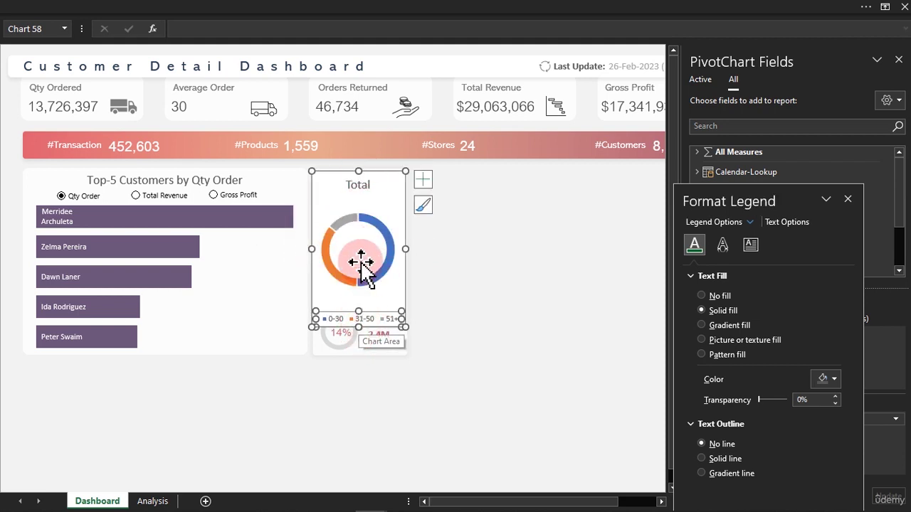
{"action": "left_click", "coordinate": [390, 253]}
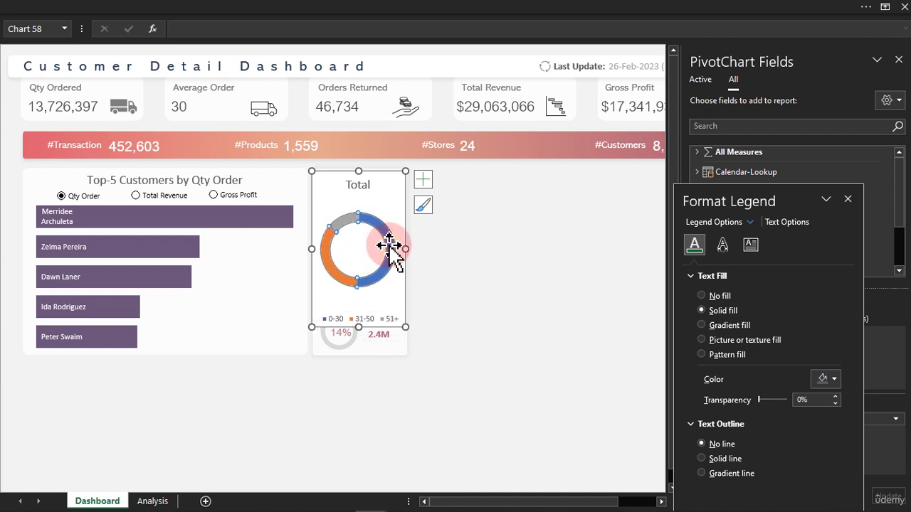
{"action": "left_click", "coordinate": [421, 179]}
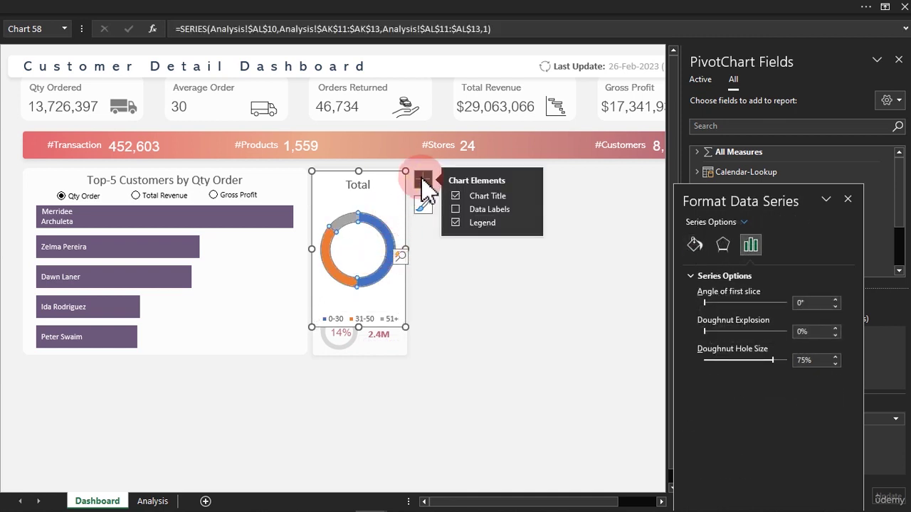
{"action": "left_click", "coordinate": [456, 209]}
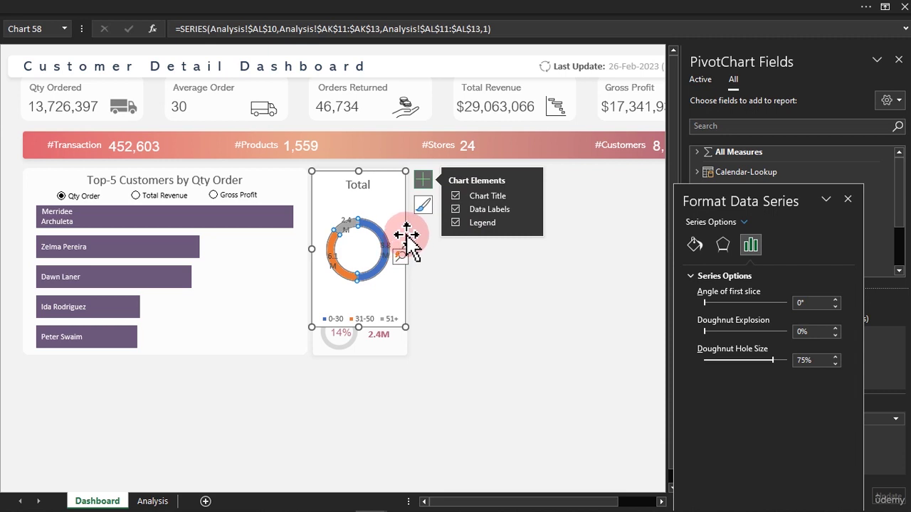
Move the doughnut PivotChart off the age-group card and delete it, then close the Format Shape pane
{"action": "mouse_move", "coordinate": [404, 235]}
{"action": "left_mouse_down"}
{"action": "mouse_move", "coordinate": [529, 275]}
{"action": "mouse_move", "coordinate": [543, 244]}
{"action": "mouse_move", "coordinate": [527, 239]}
{"action": "left_mouse_up"}
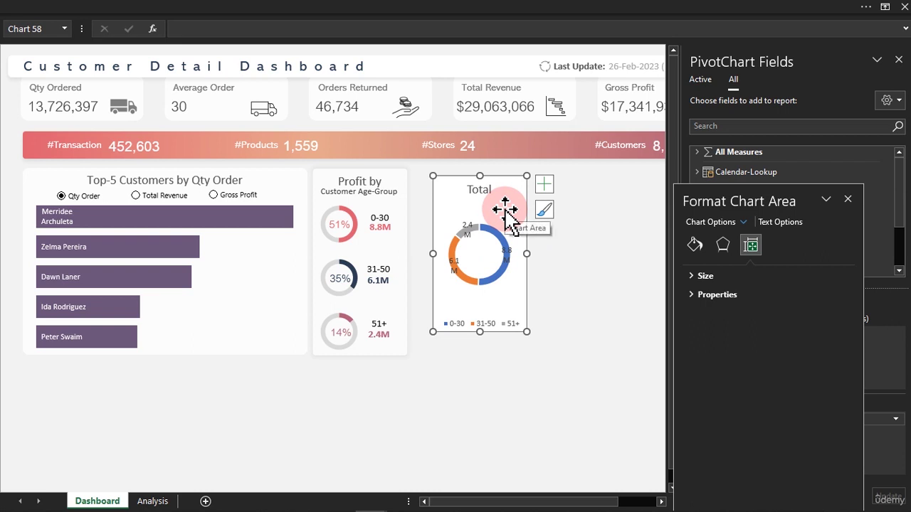
{"action": "key", "text": "Delete"}
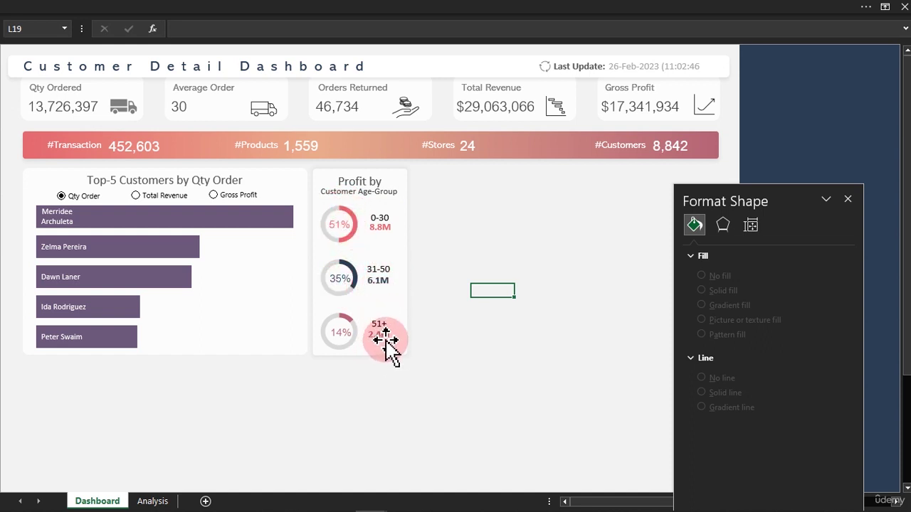
{"action": "left_click", "coordinate": [563, 241]}
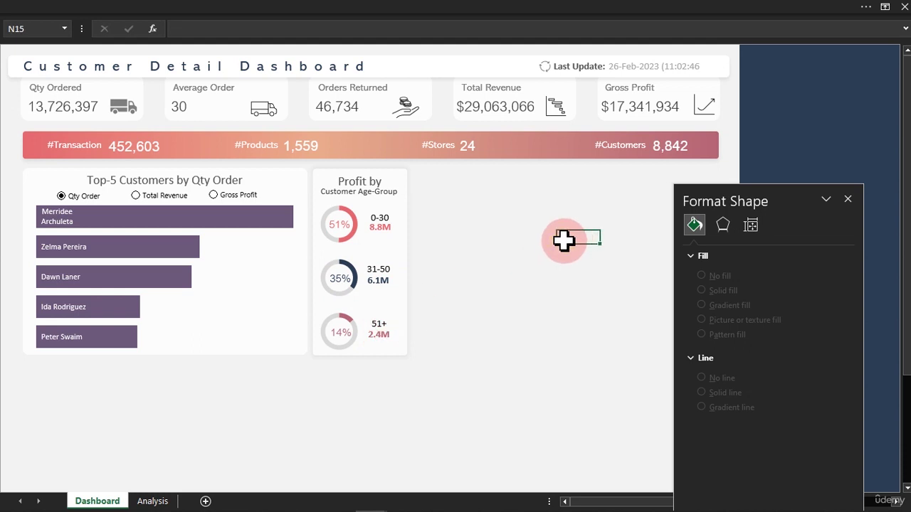
{"action": "left_click", "coordinate": [847, 199]}
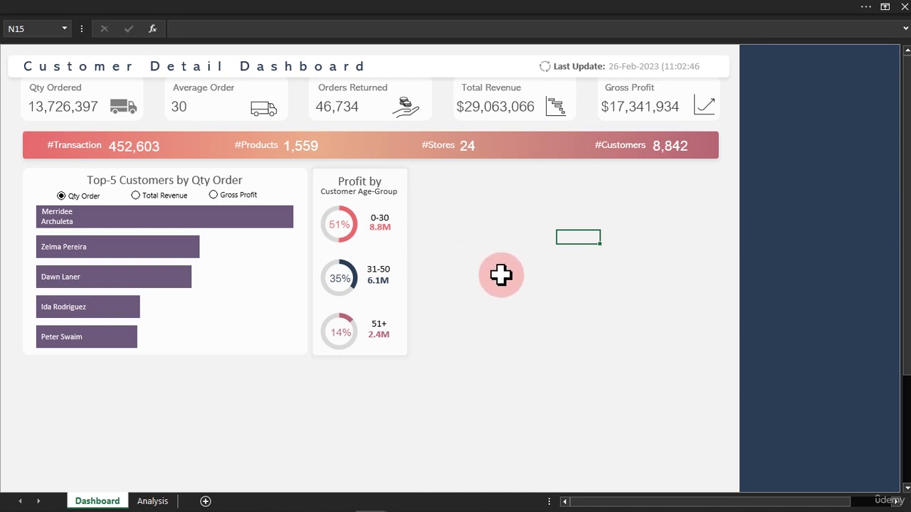